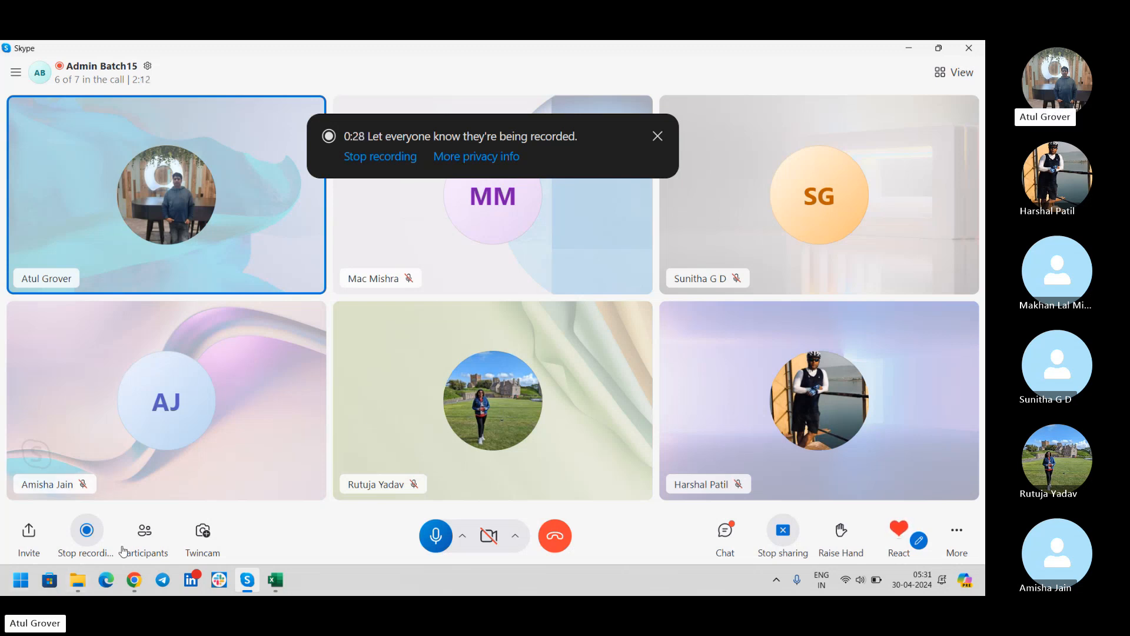
- Switch from the Skype call to the ServiceNow login page in Chrome
left_click(135, 583)
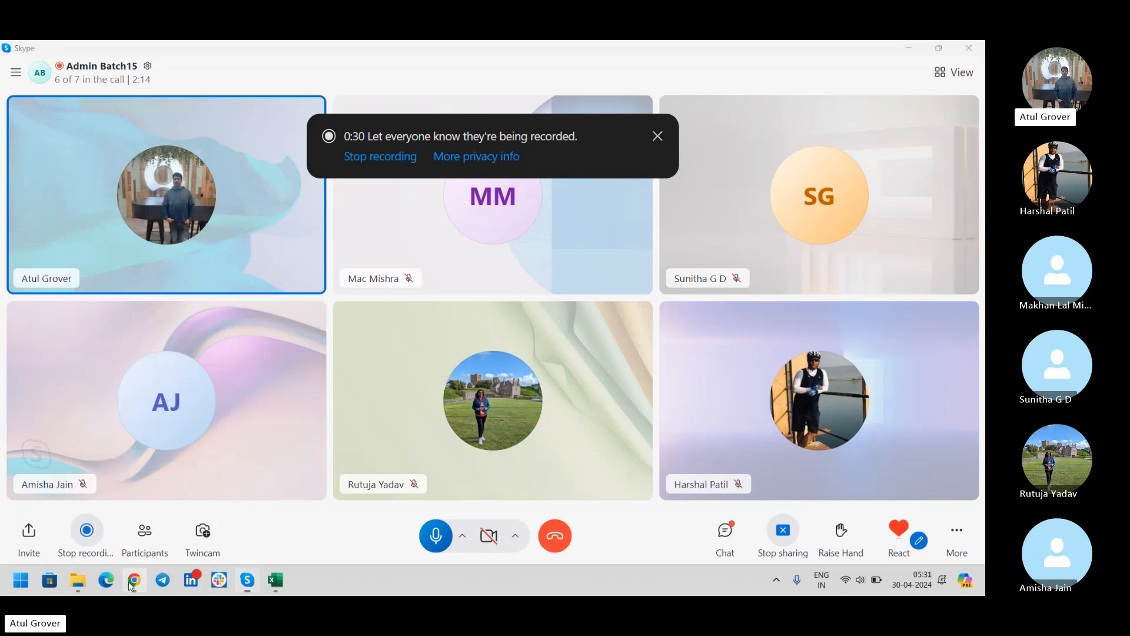
- Log in to the ServiceNow developer instance as admin with the account password
type("admin")
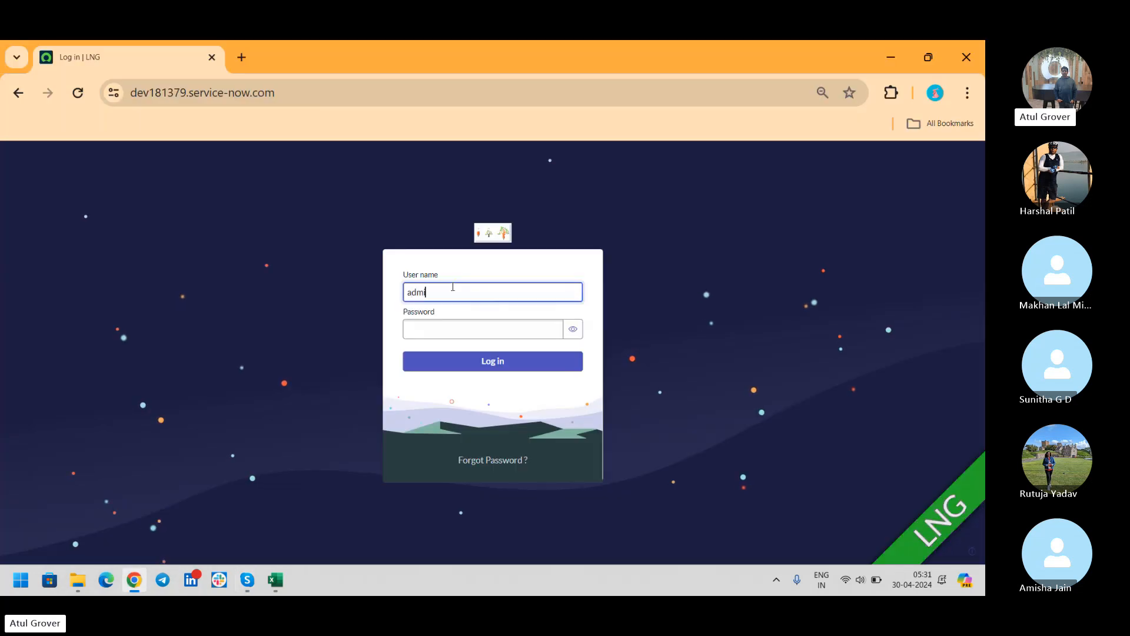
key("Tab")
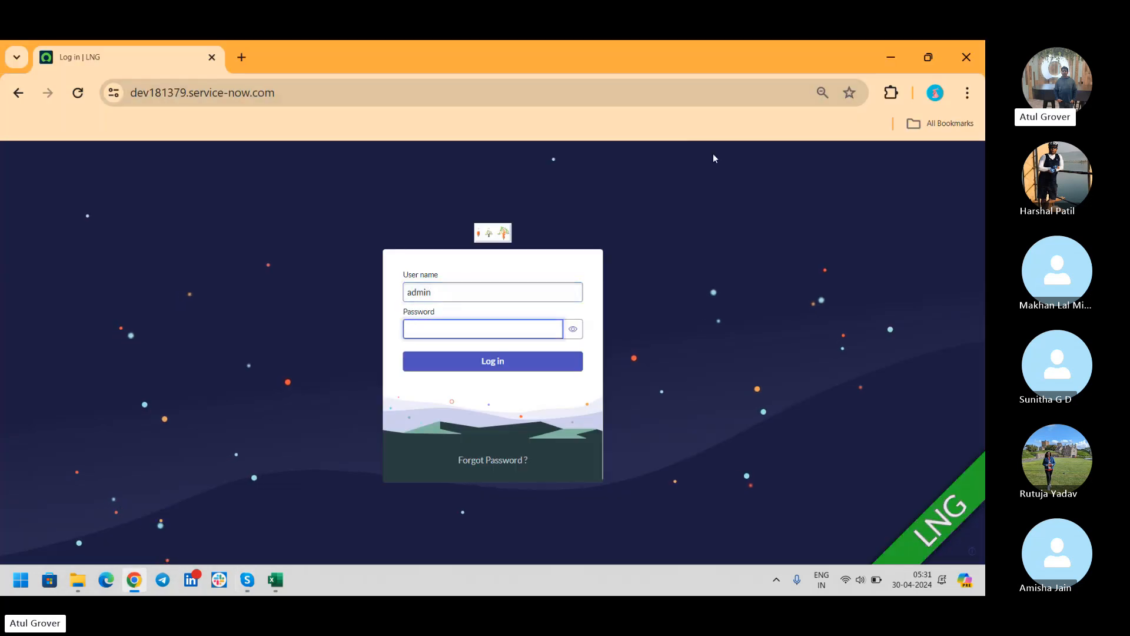
left_click(714, 156)
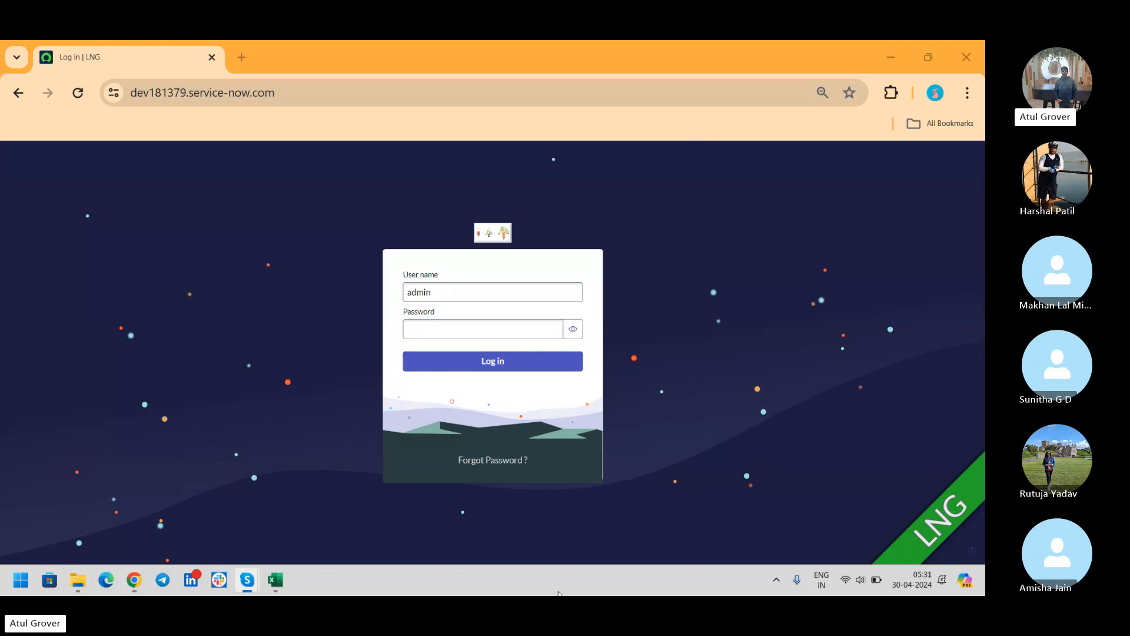
left_click(489, 333)
type("•••••••")
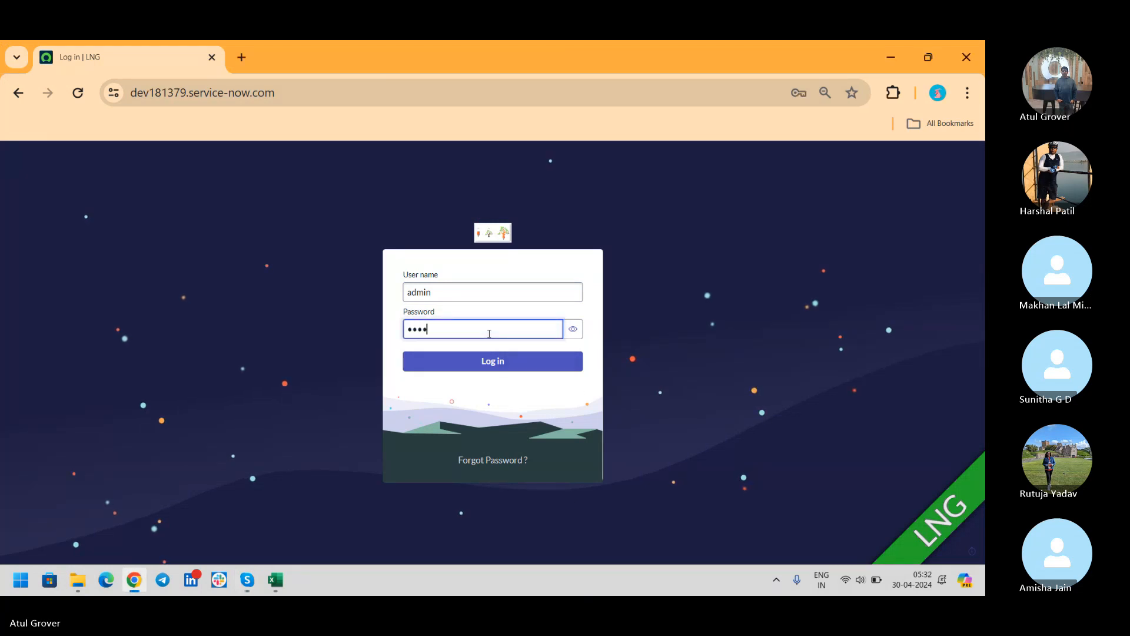
type("••••")
key("Return")
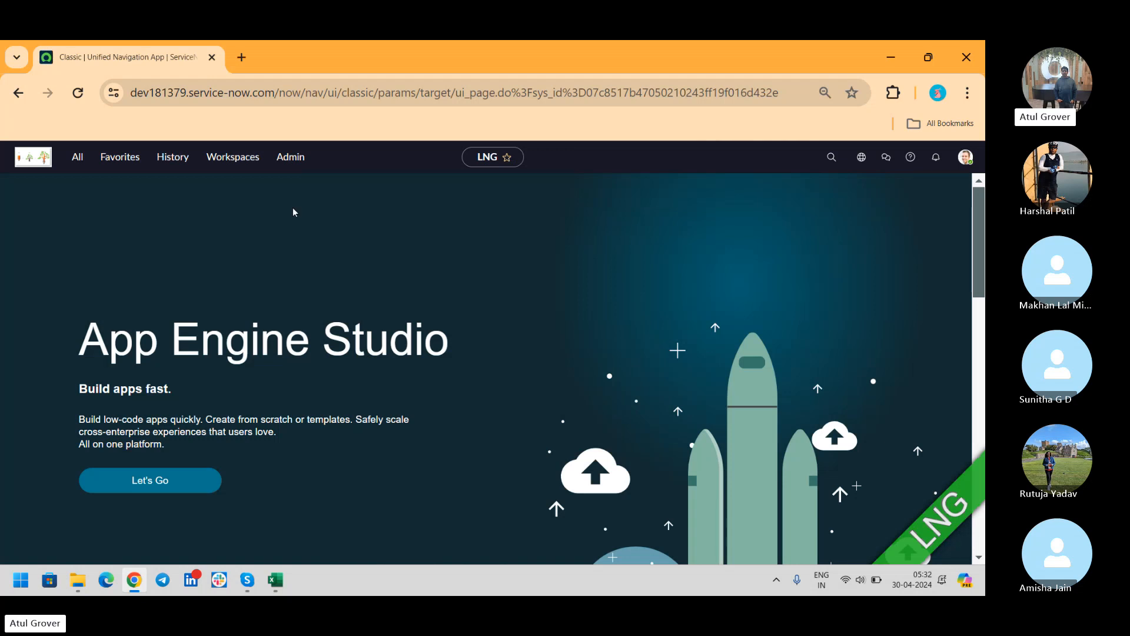
- Filter the navigator for 'computer' and open Configuration > Base Items > Computers
left_click(77, 157)
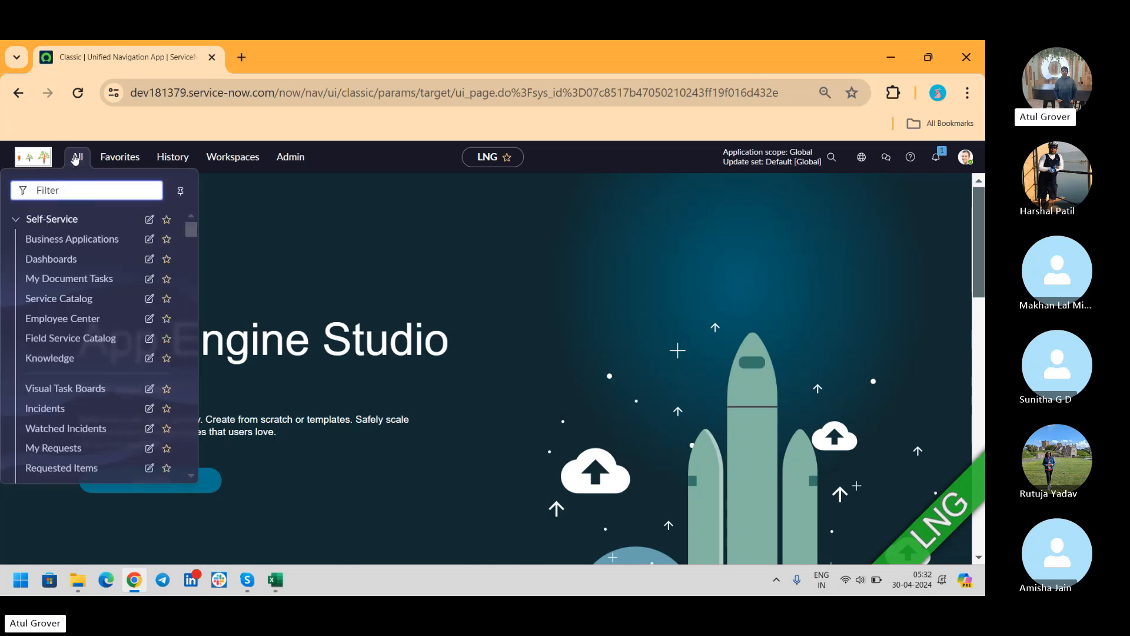
type("computer")
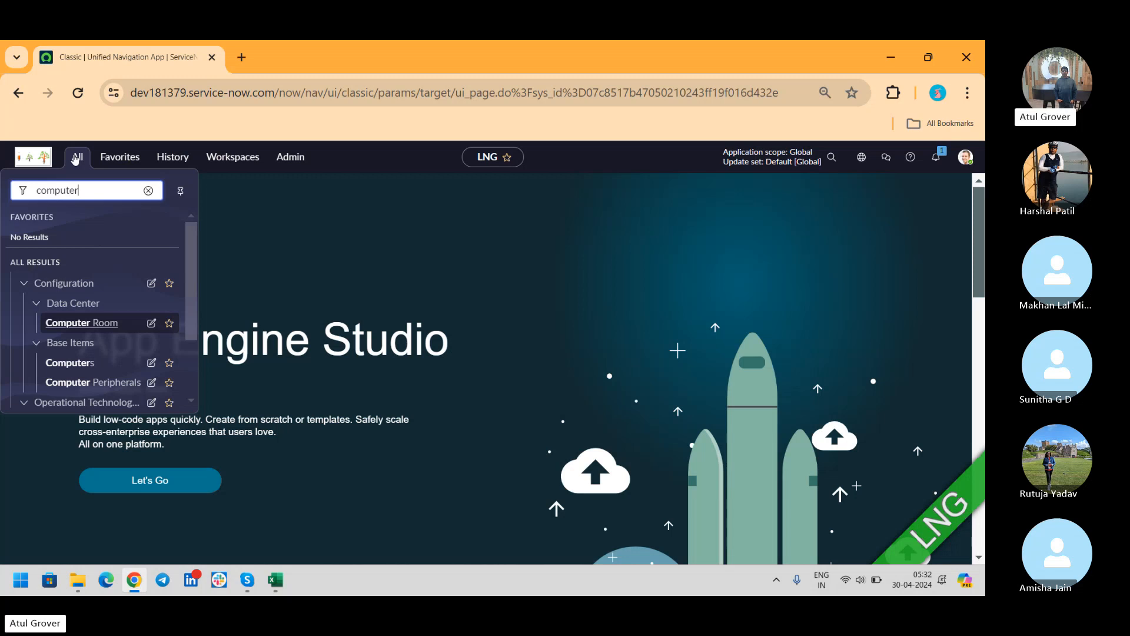
left_click_drag(196, 267, 193, 305)
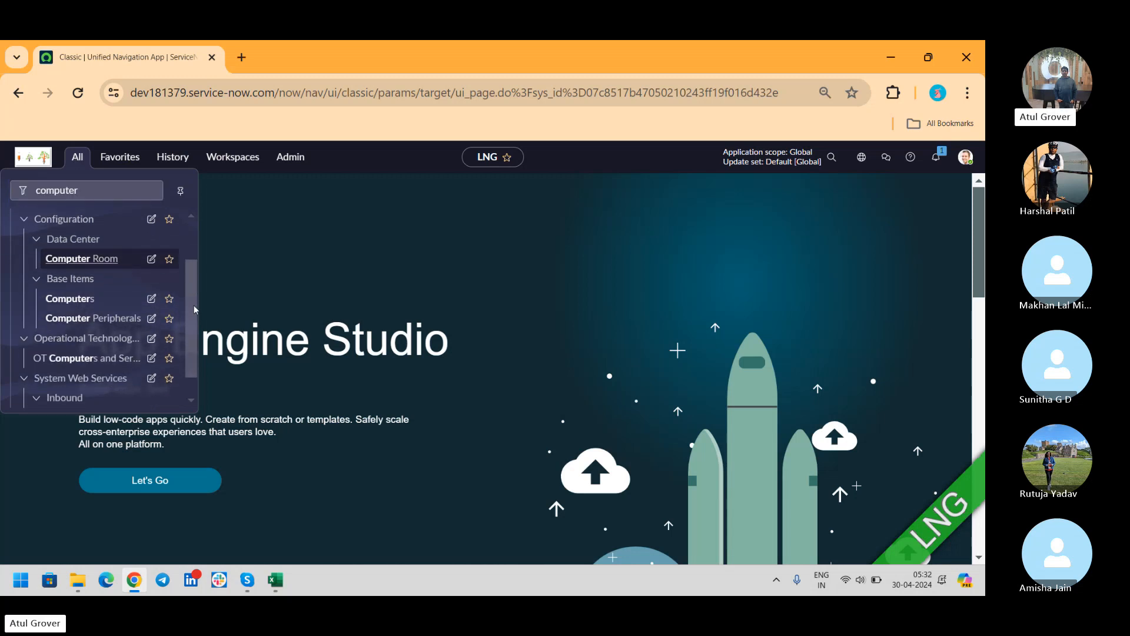
left_click(69, 298)
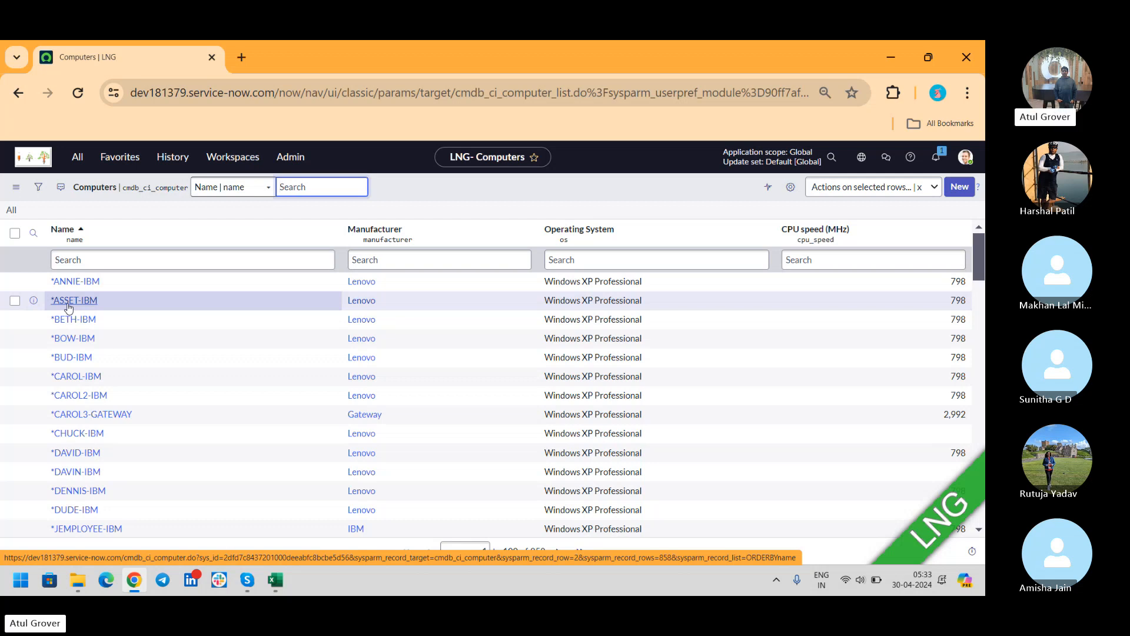
- Create a new Computer named 'LNG Pathshala Batch15' with asset tag LNGP123456
left_click(959, 187)
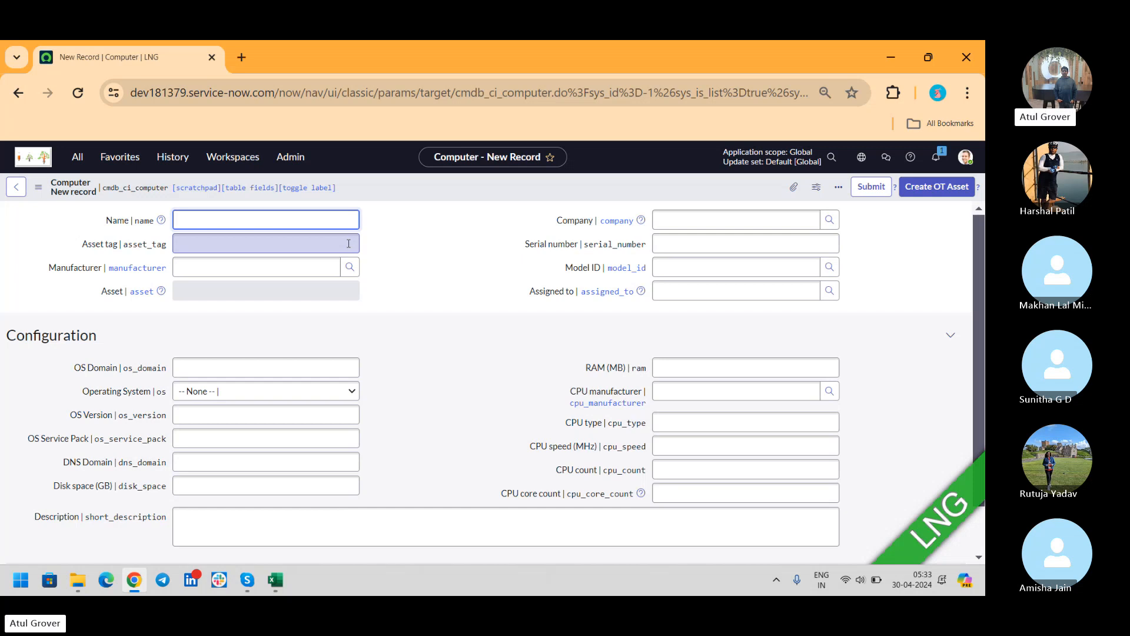
type("LNG")
type("Pathshala Batch15")
left_click(712, 213)
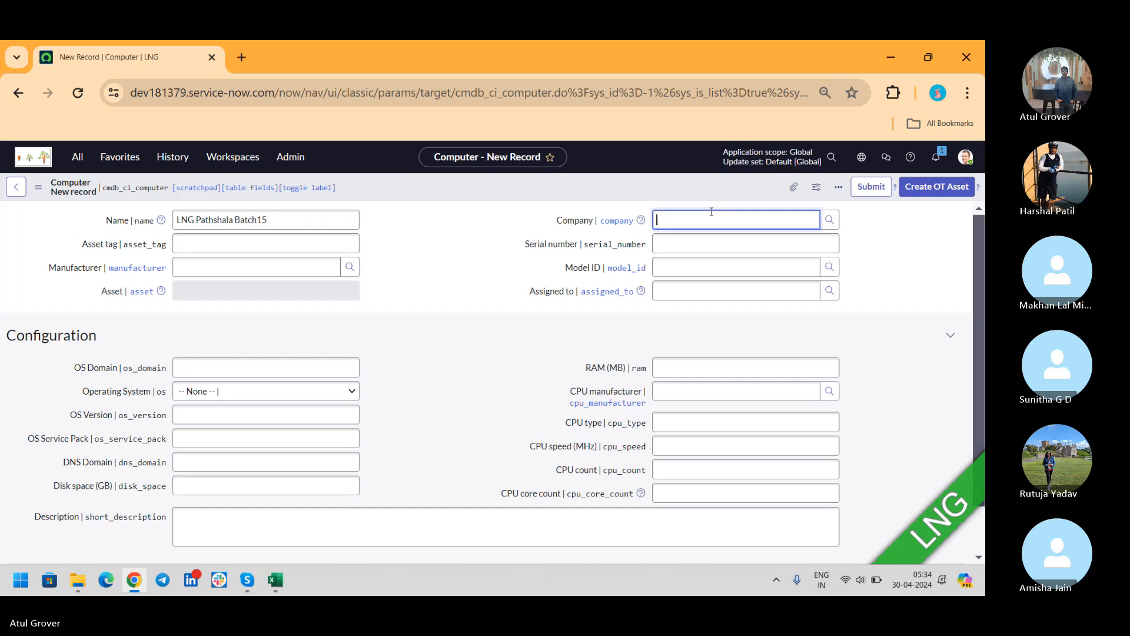
left_click(233, 251)
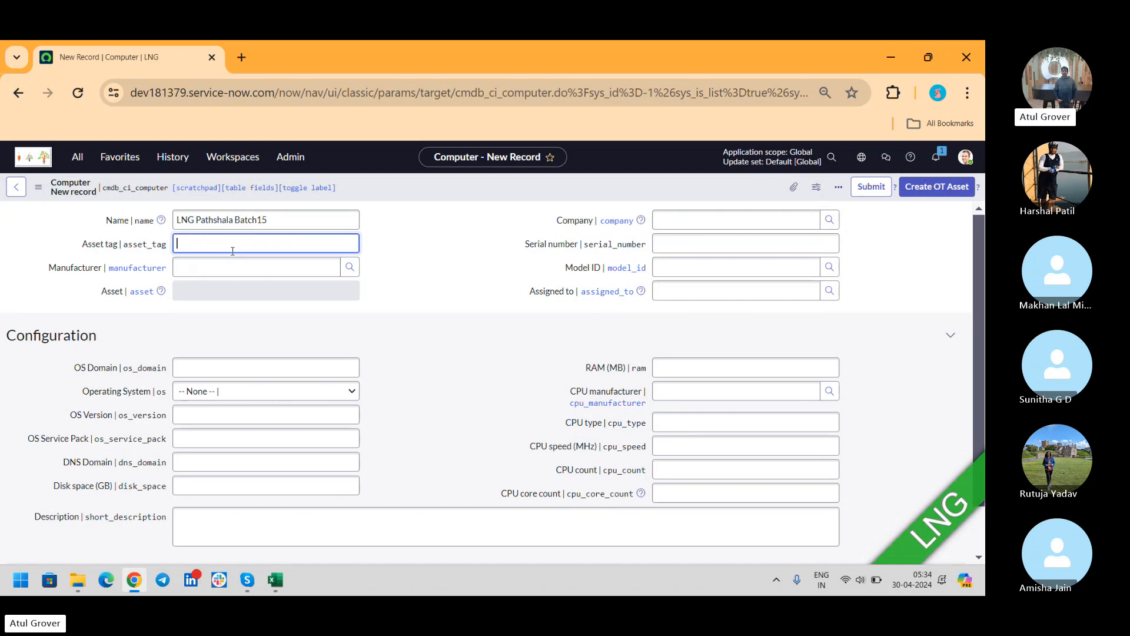
type("LNGP123456")
- Enter serial LNGP23456, manufacturer Apple and model Apple iMac 27", then submit the record
left_click(710, 243)
type("LNGP")
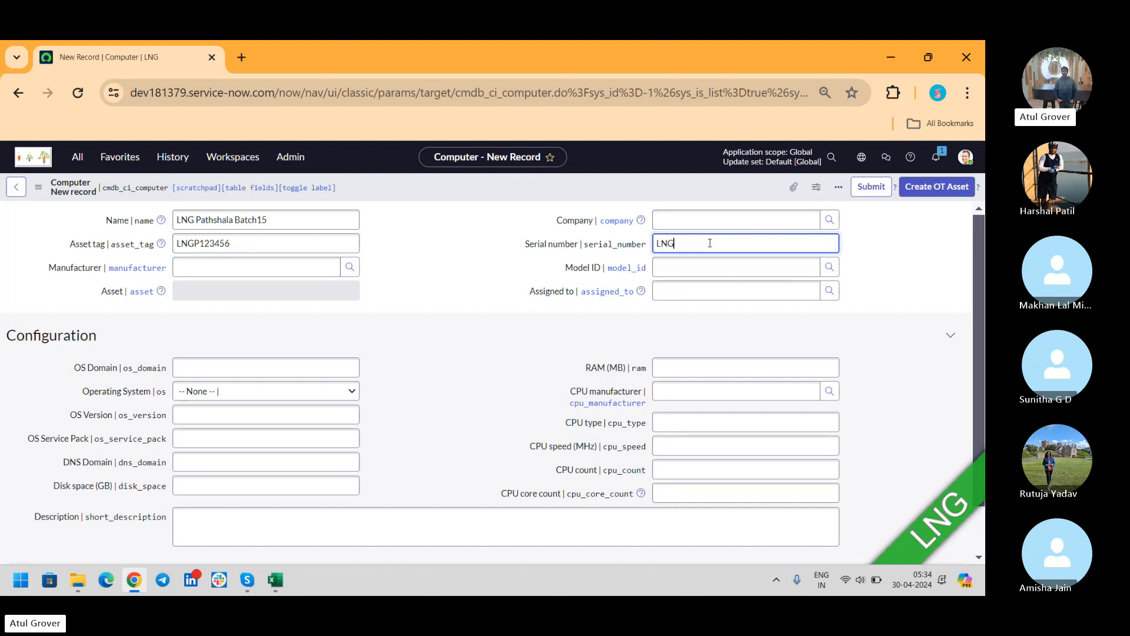
type("23456")
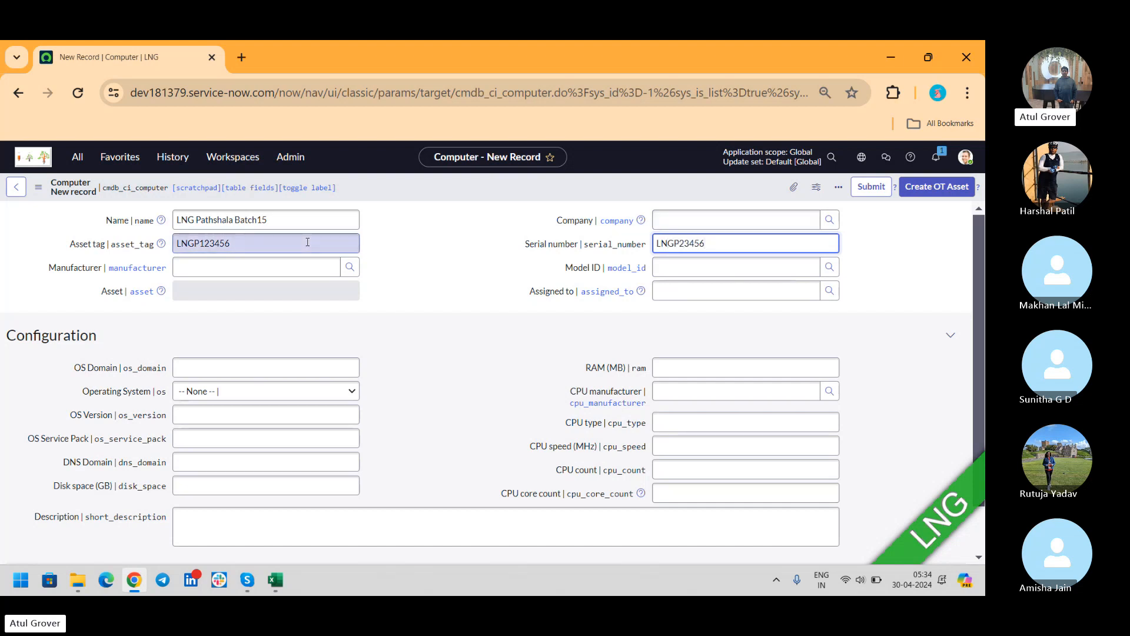
left_click(263, 265)
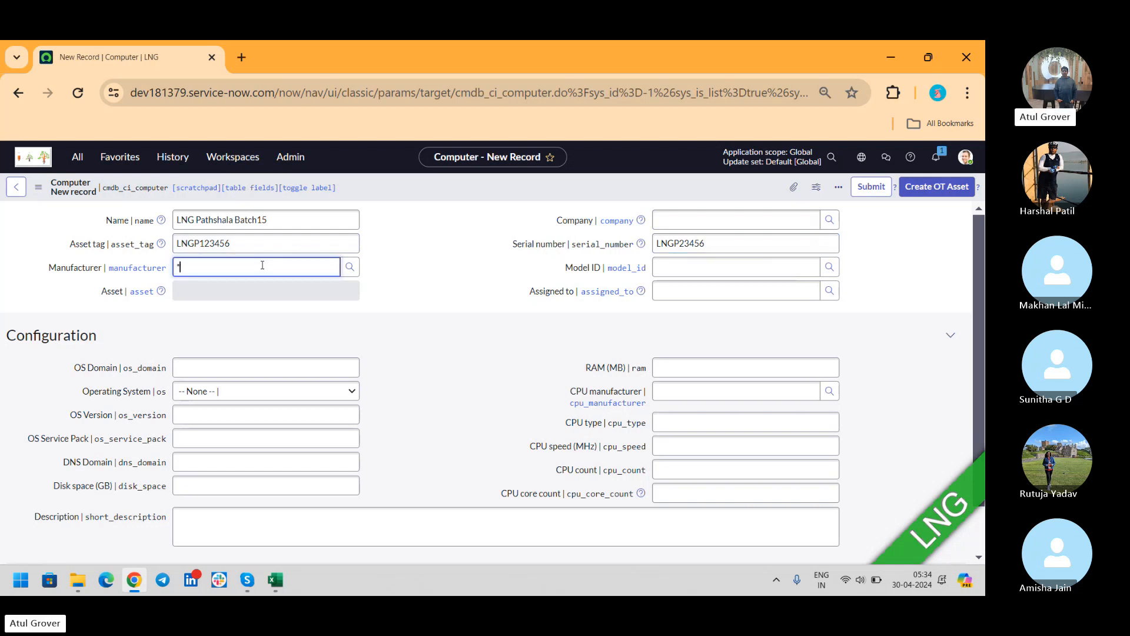
type("**")
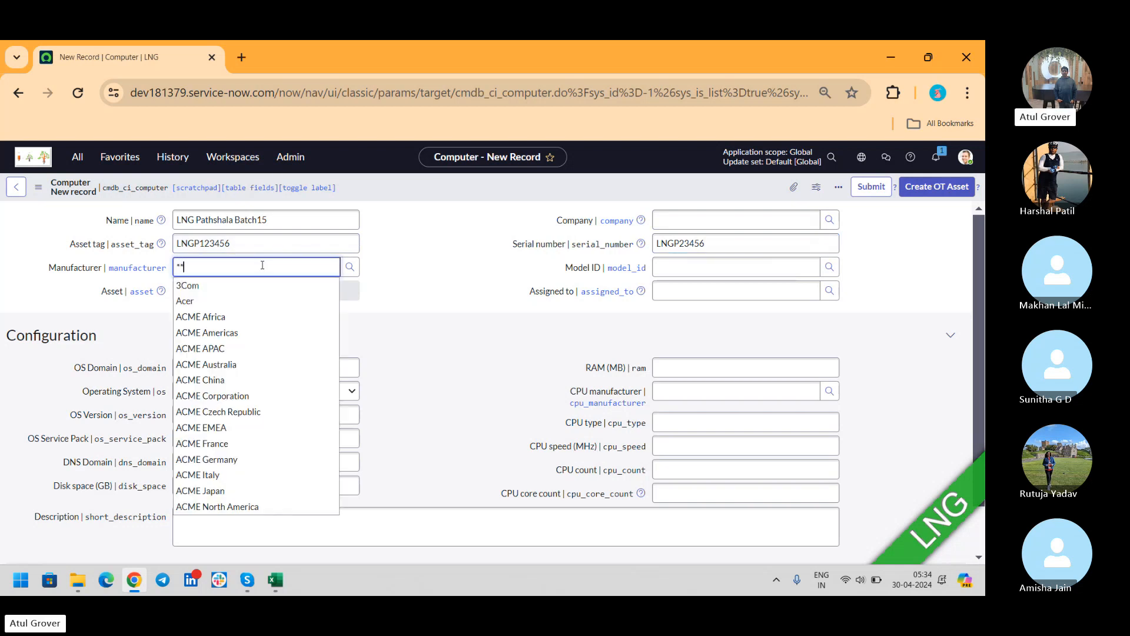
left_click(206, 303)
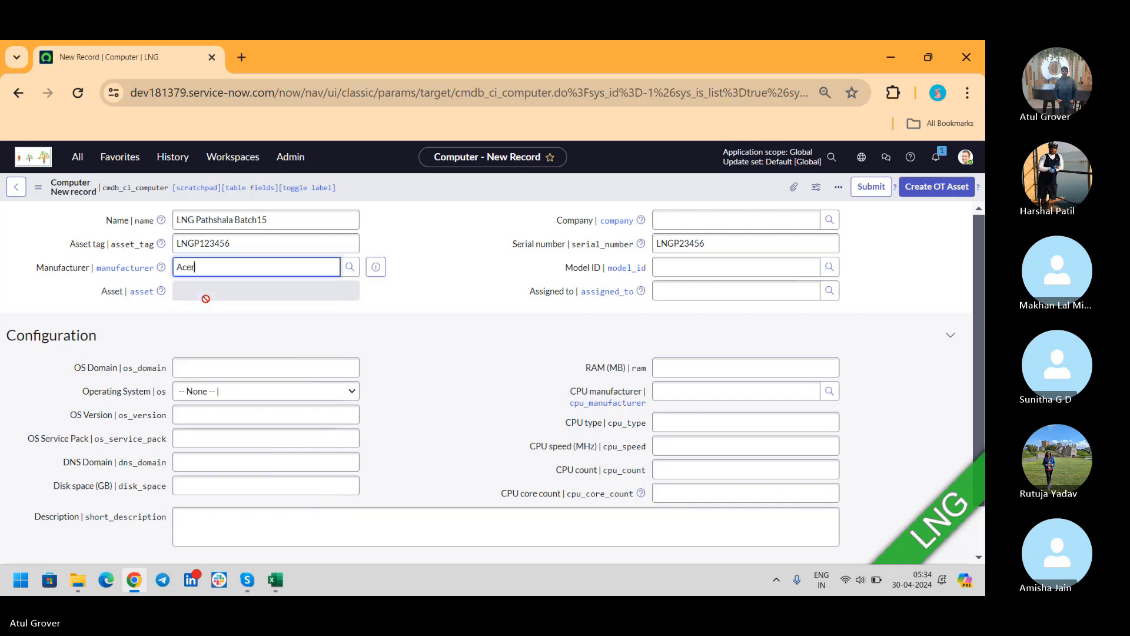
left_click(661, 267)
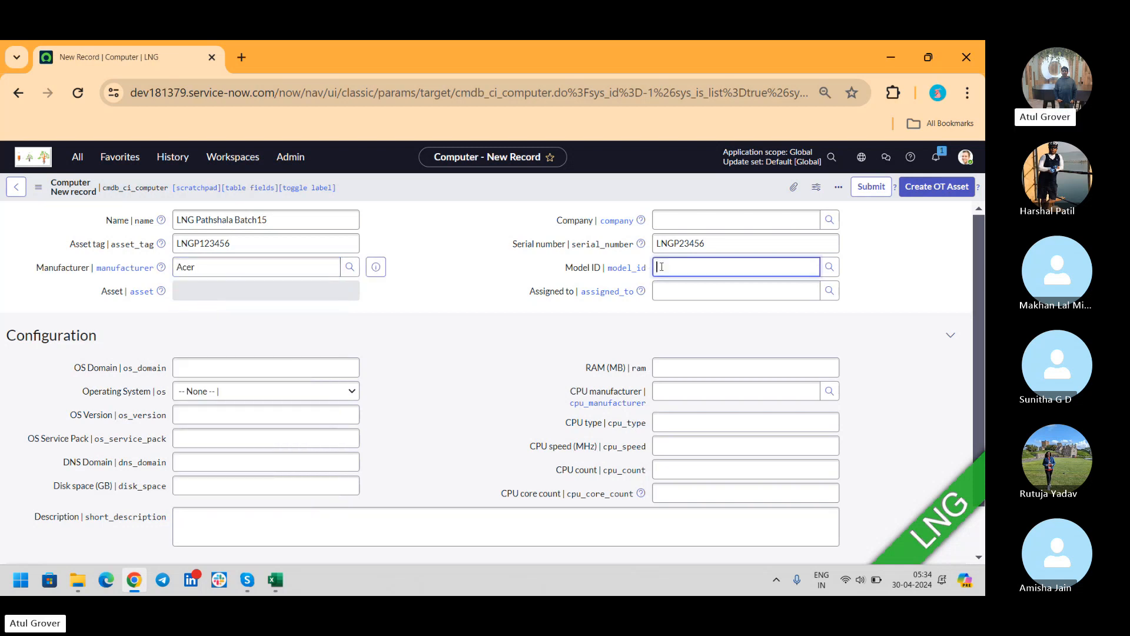
type("**")
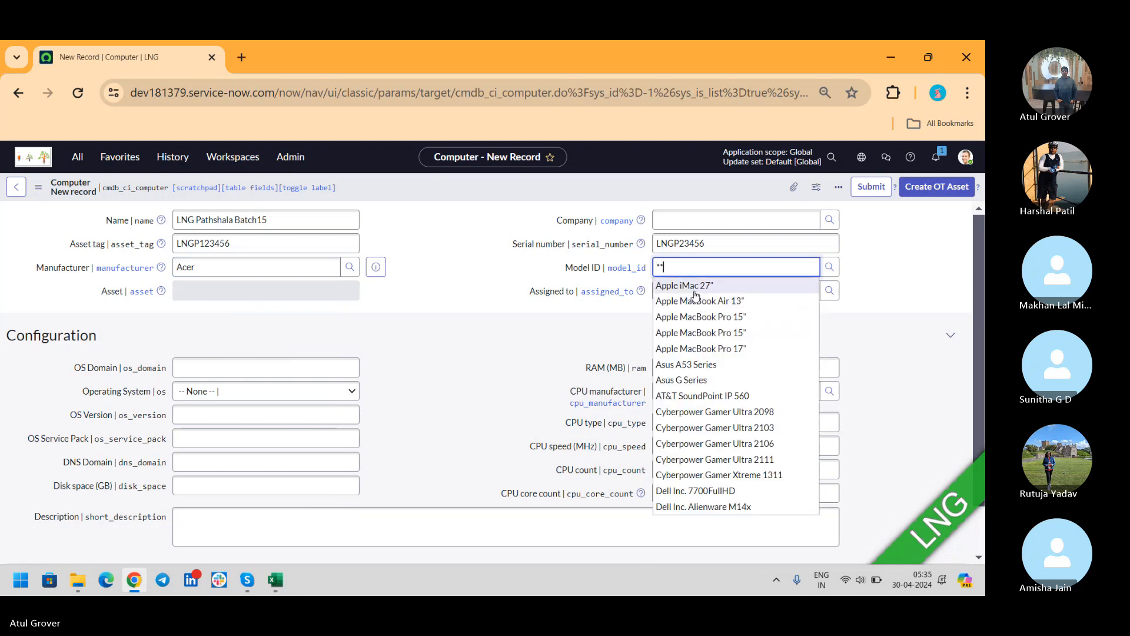
left_click(695, 287)
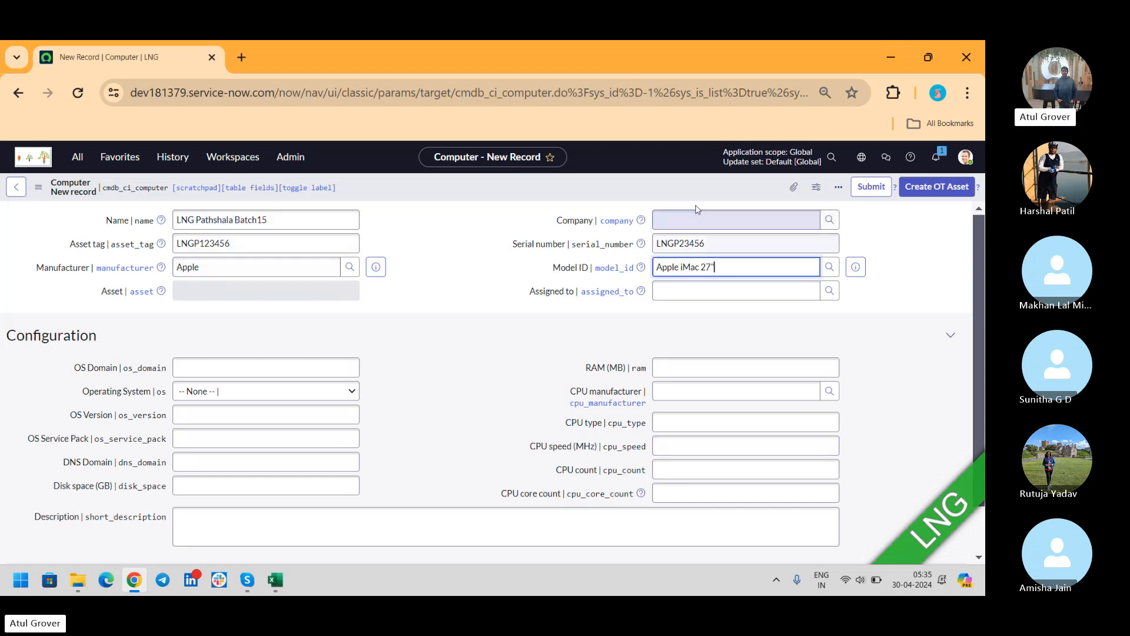
left_click(871, 186)
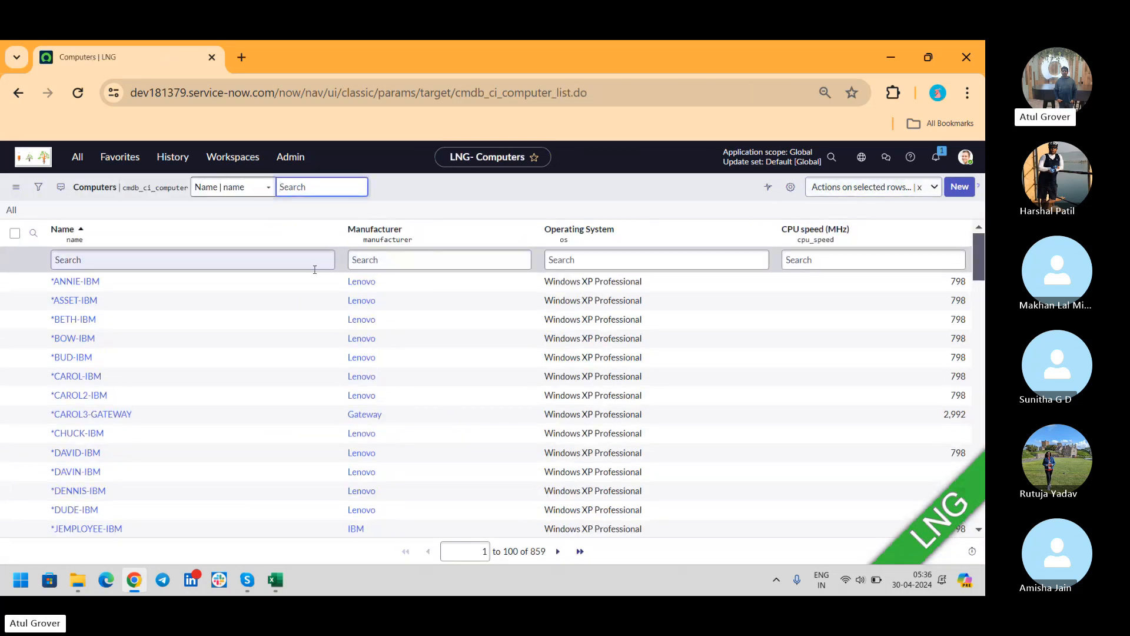
- Filter the Computers list by name 'LNG' and open the LNG Pathshala Batch15 record
left_click(300, 264)
type("LNG")
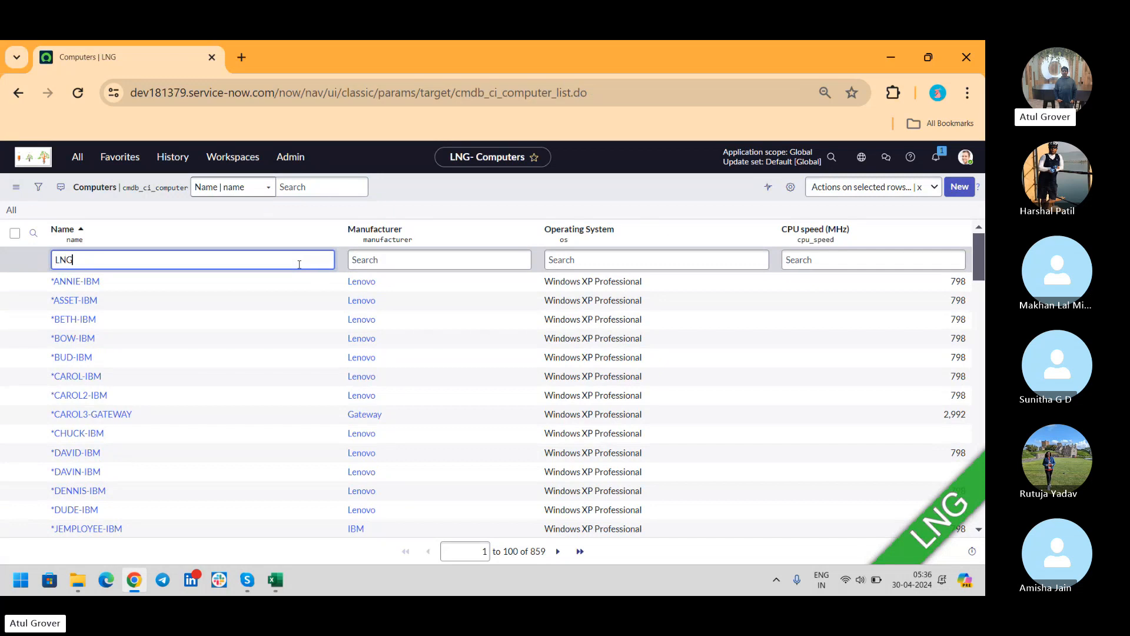
key("Return")
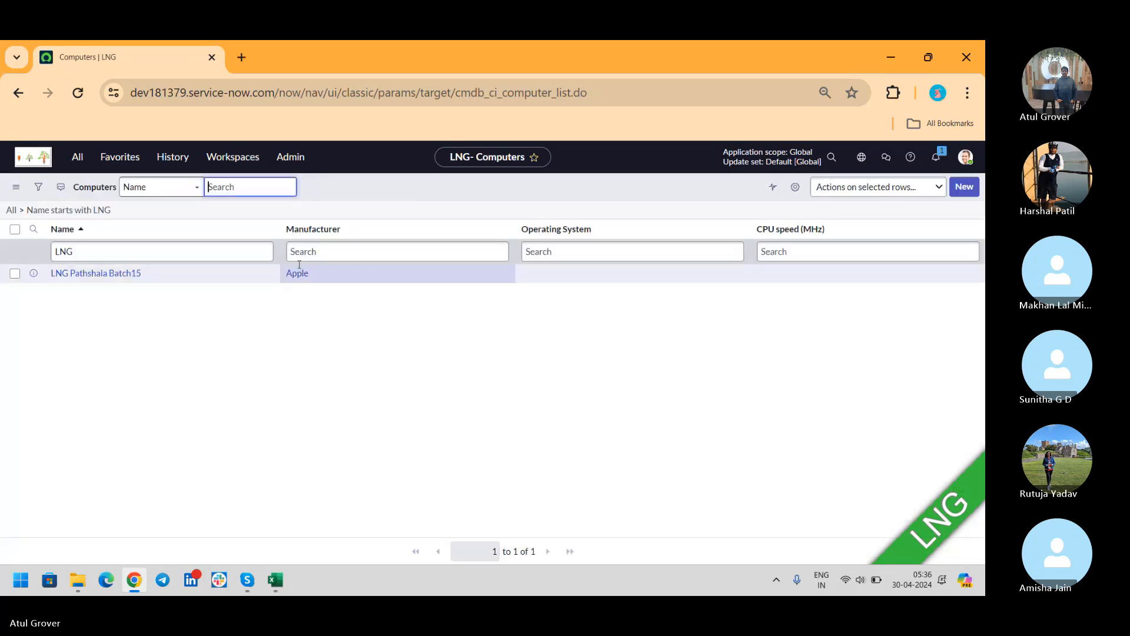
left_click(111, 283)
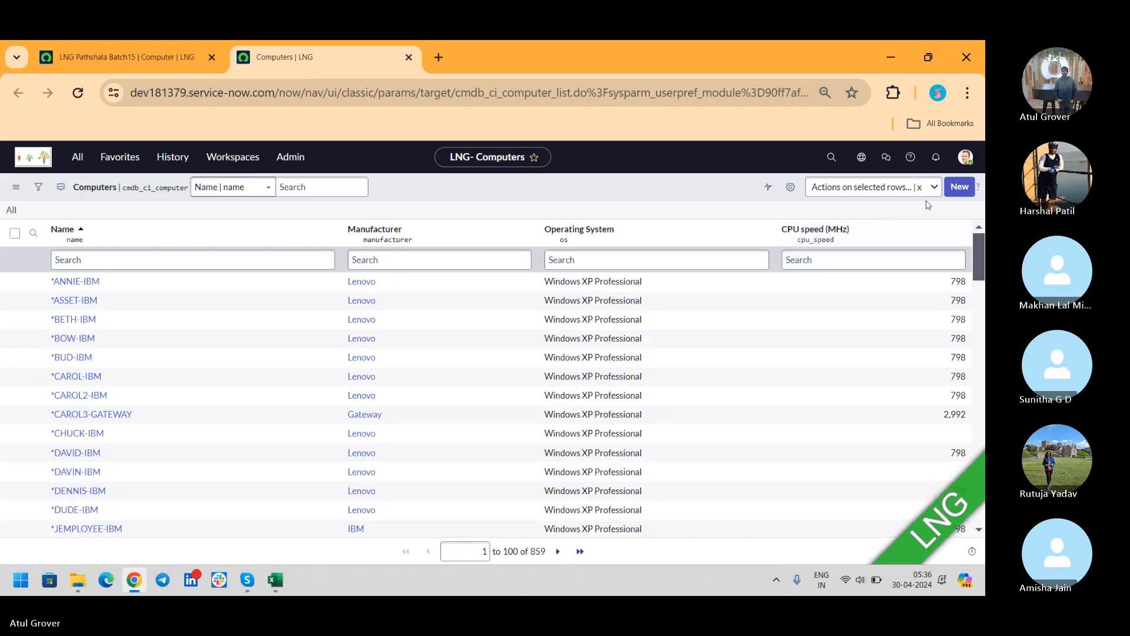
- Add the Asset column to the Computers list's selected columns
left_click(792, 188)
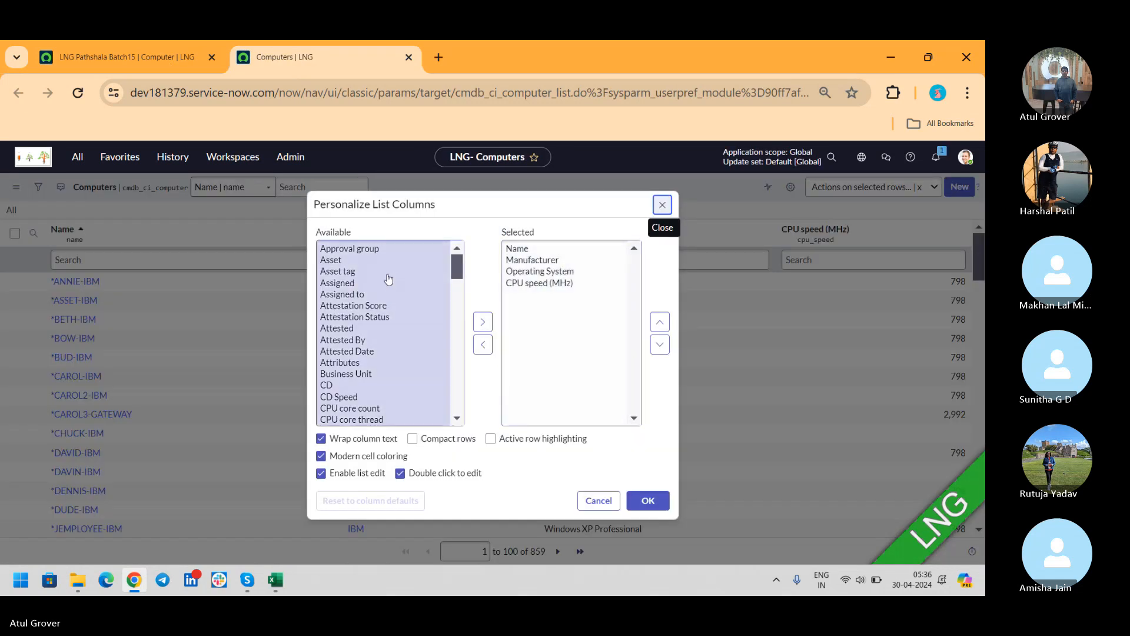
left_click(333, 260)
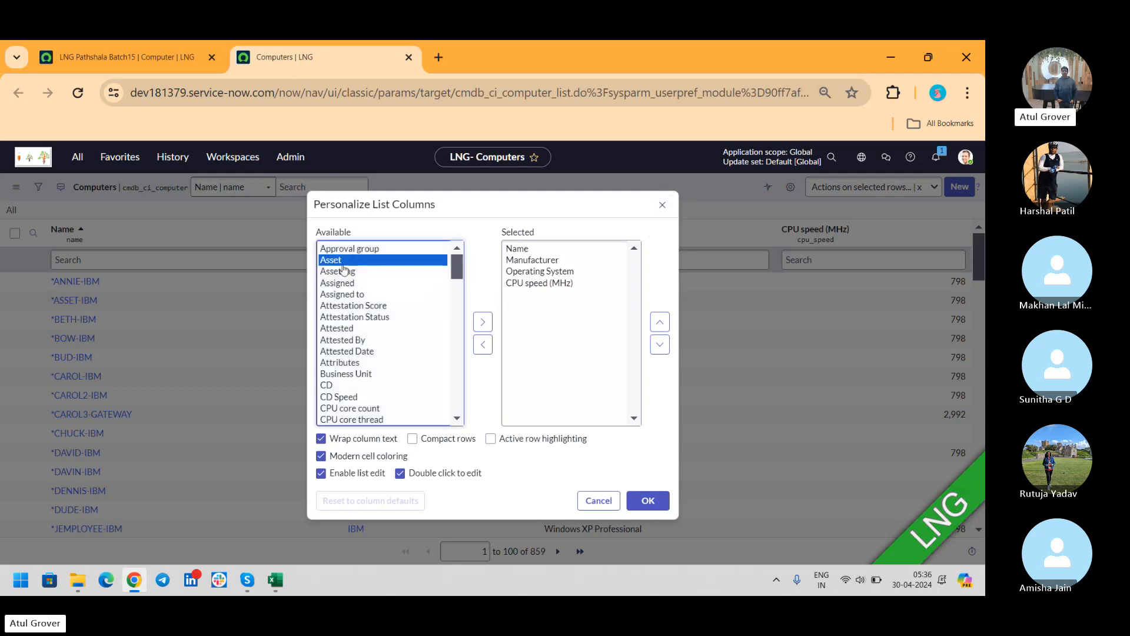
left_click(482, 322)
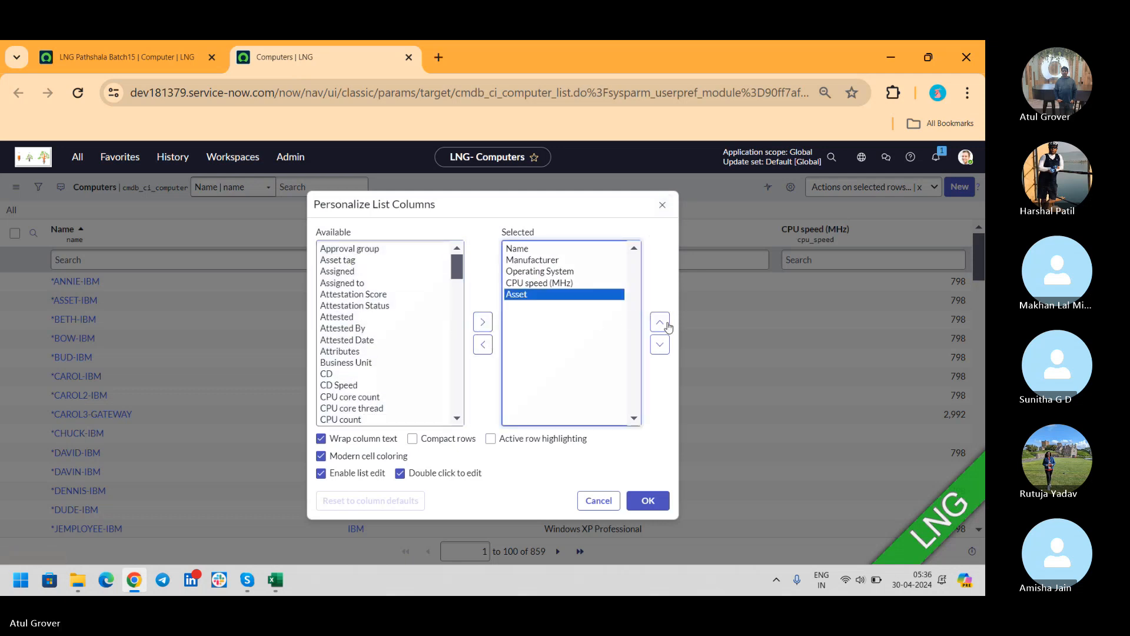
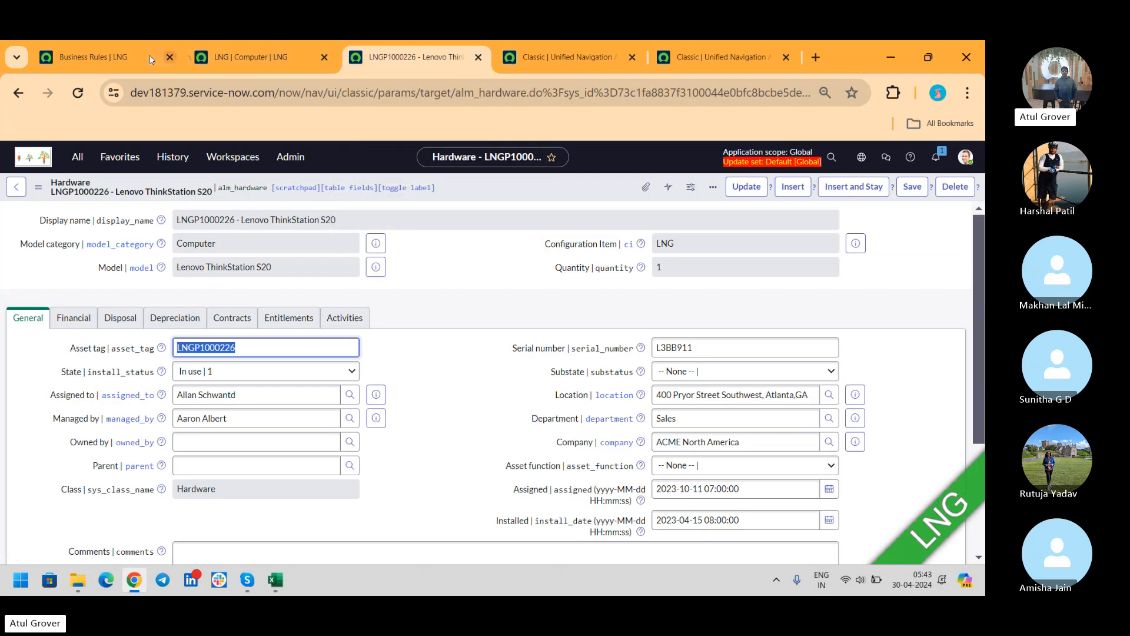
- Return to the Business Rules list filtered to names containing 'asset'
left_click(94, 56)
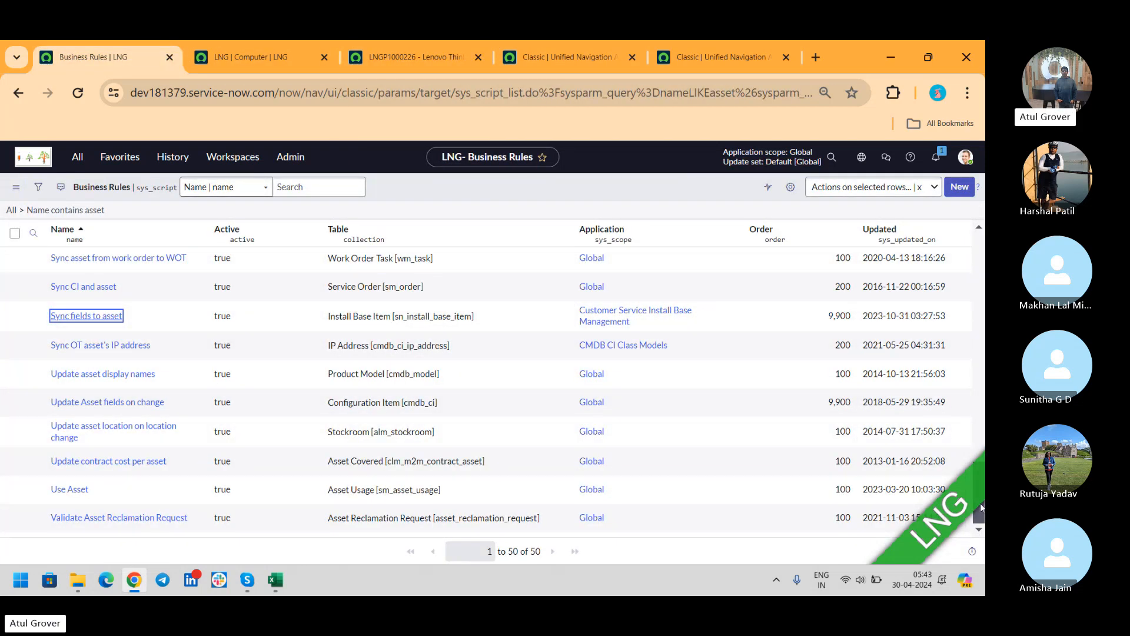
- Narrow the Business Rules Name filter to 'create Asset'
left_click_drag(980, 513, 981, 256)
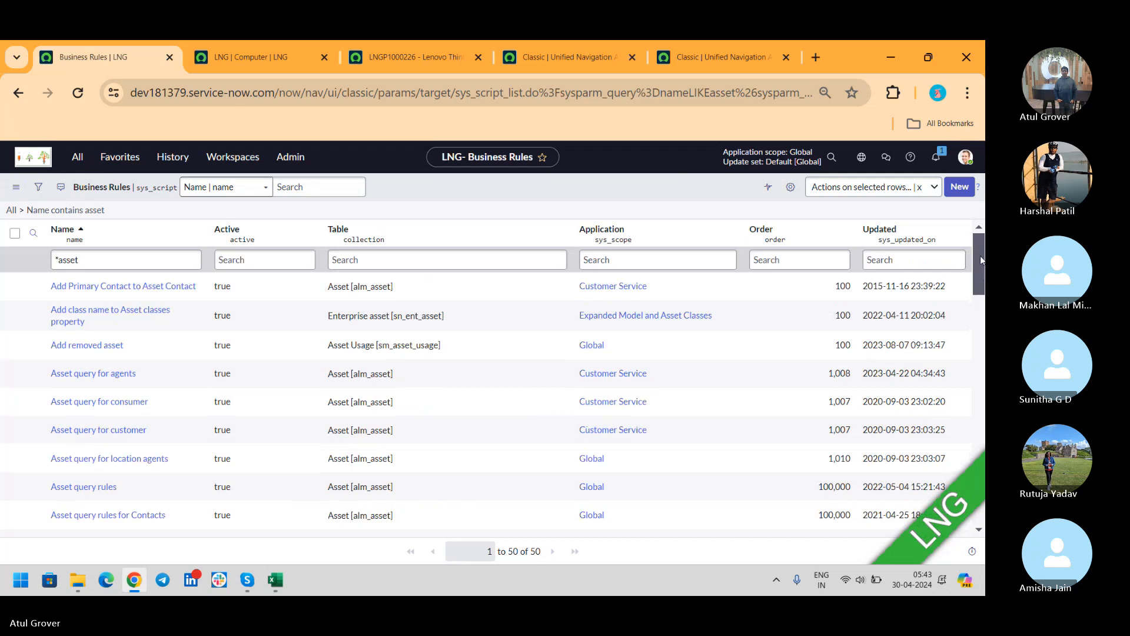
left_click(100, 253)
key("BackSpace")
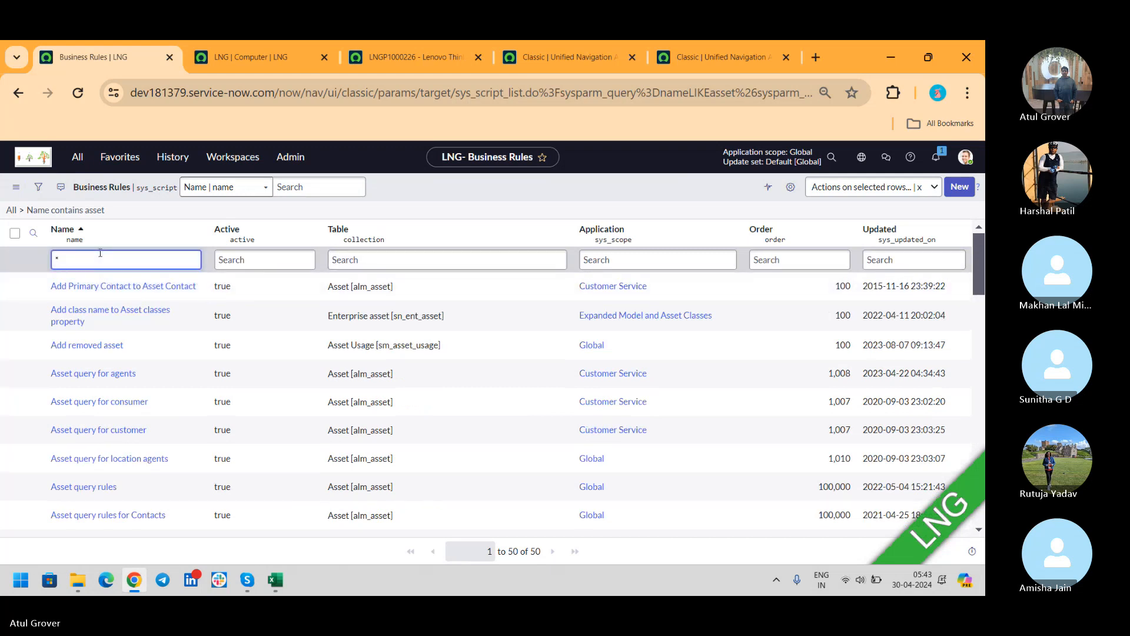
type("create Asset")
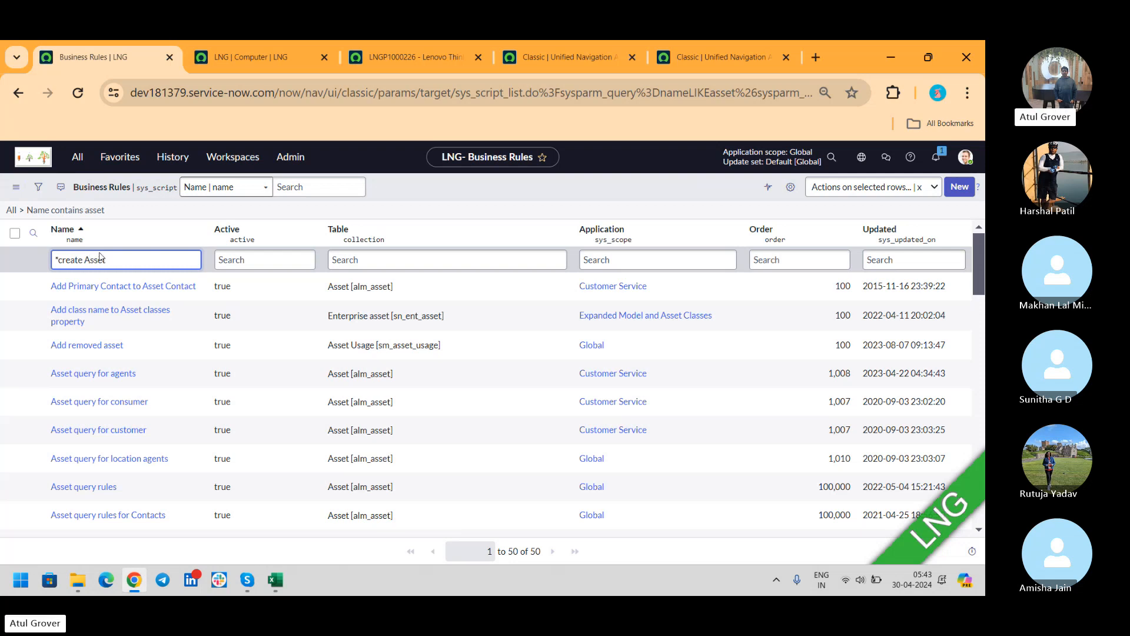
key("Return")
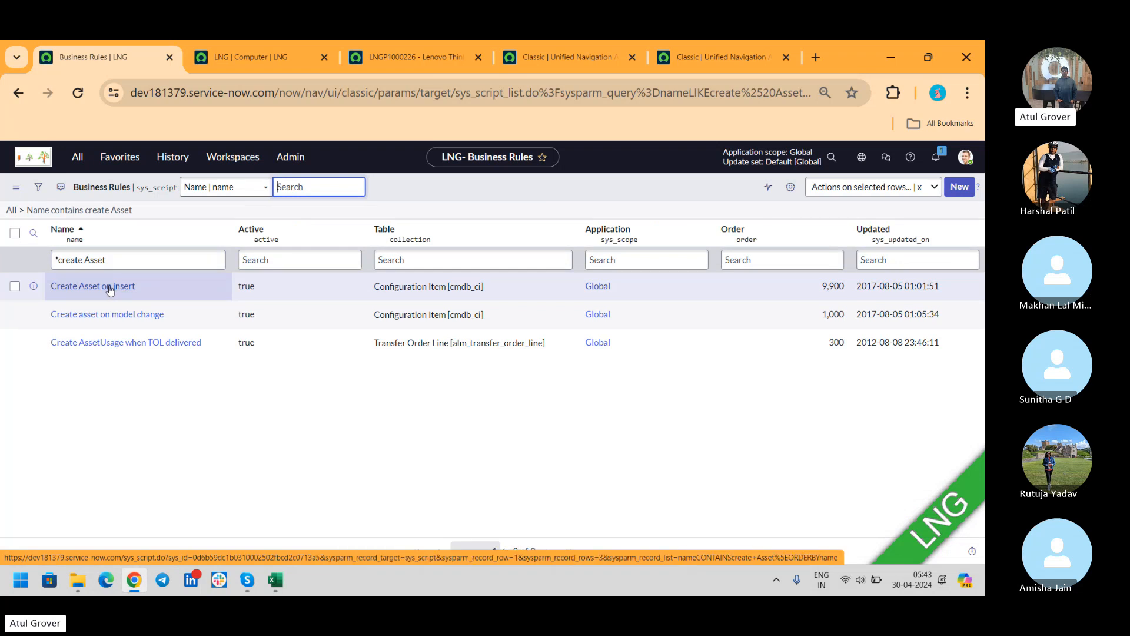
- Open the Create Asset on insert rule in a separate tab, review it, and return to the list
middle_click(109, 290)
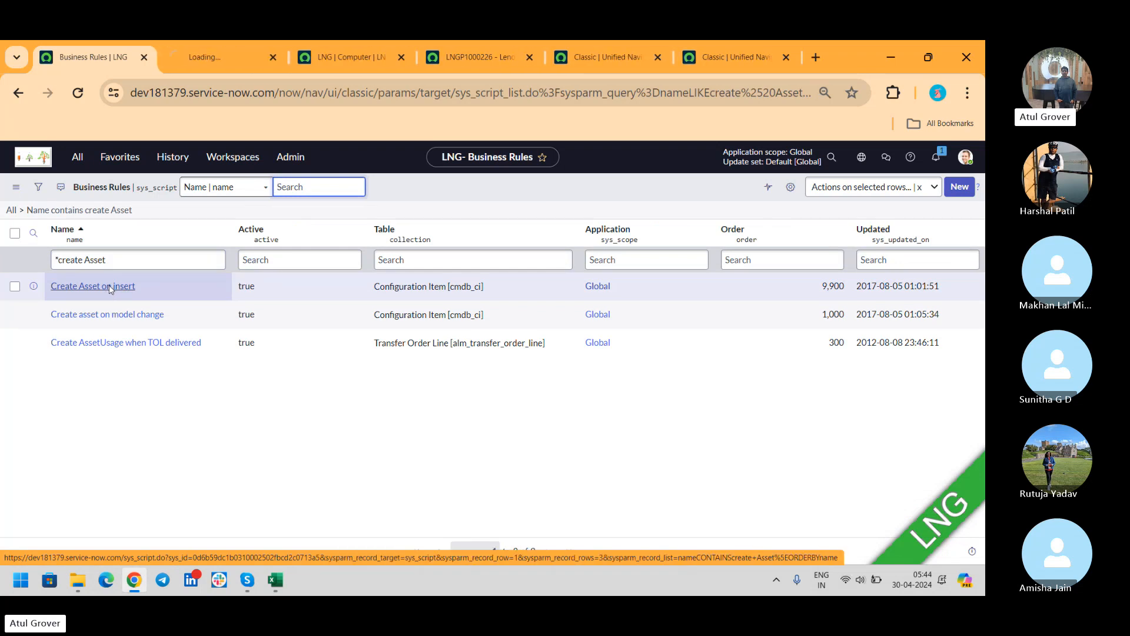
left_click(196, 62)
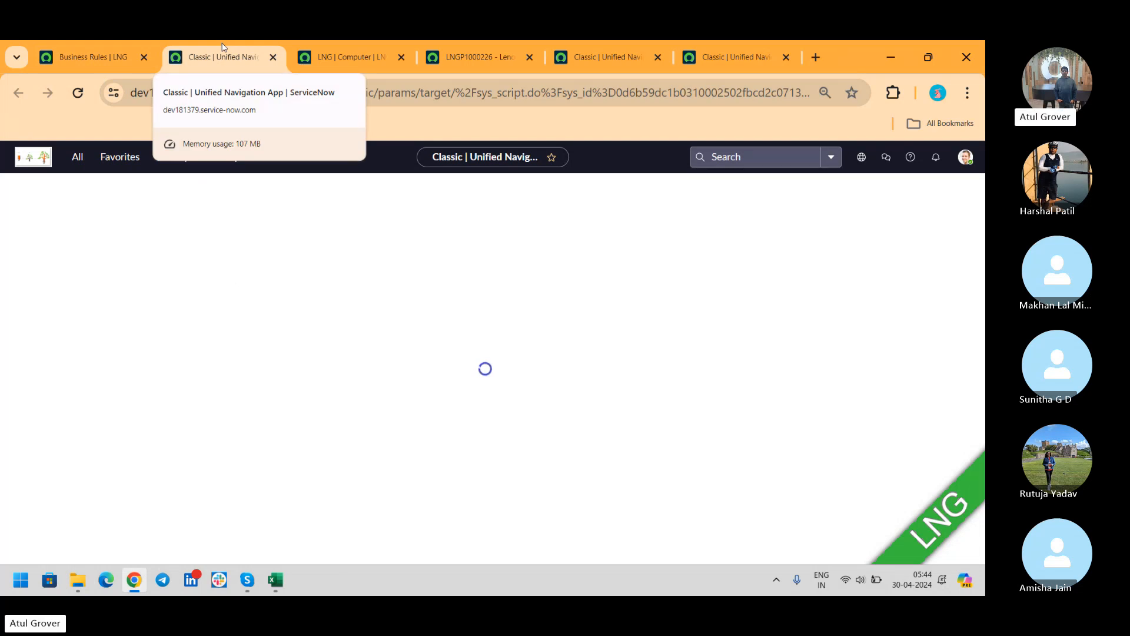
left_click(108, 50)
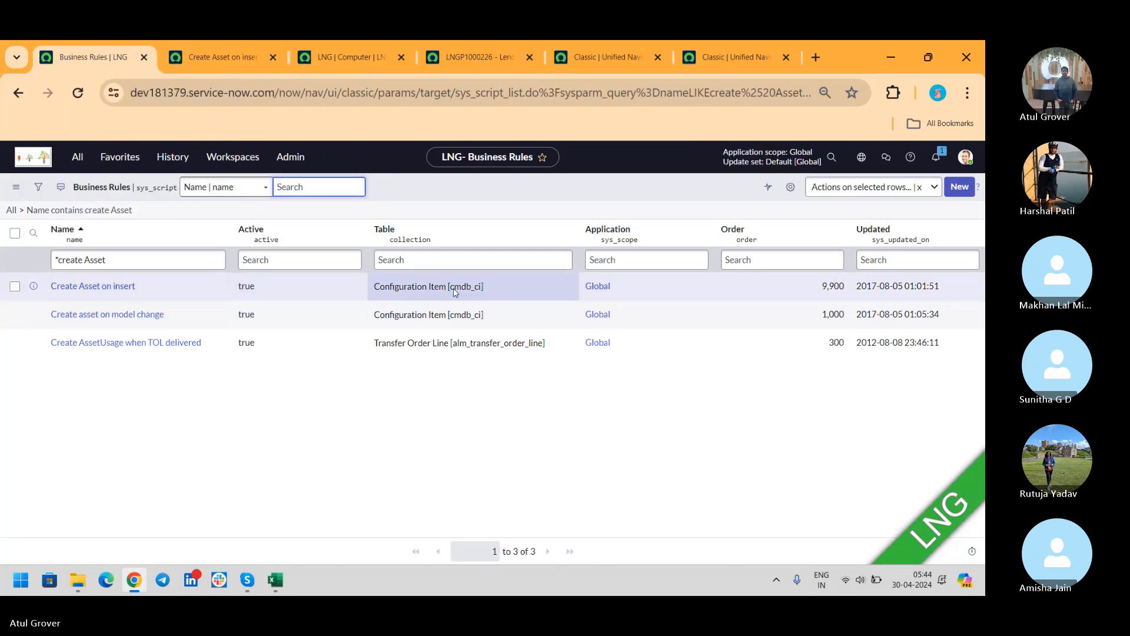
left_click(216, 59)
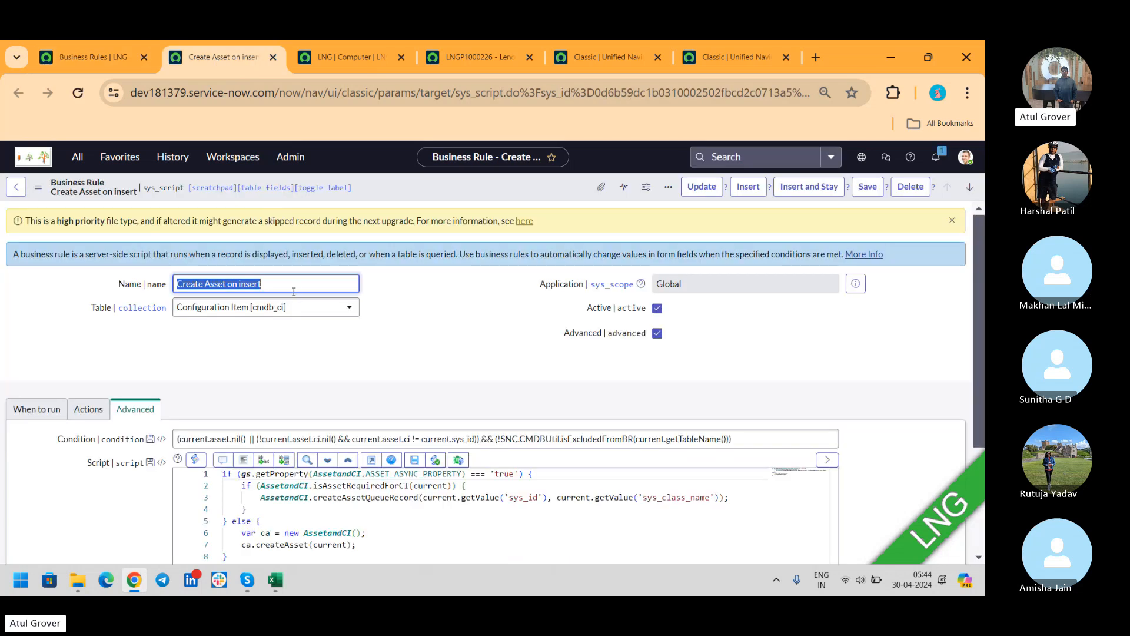
left_click(57, 410)
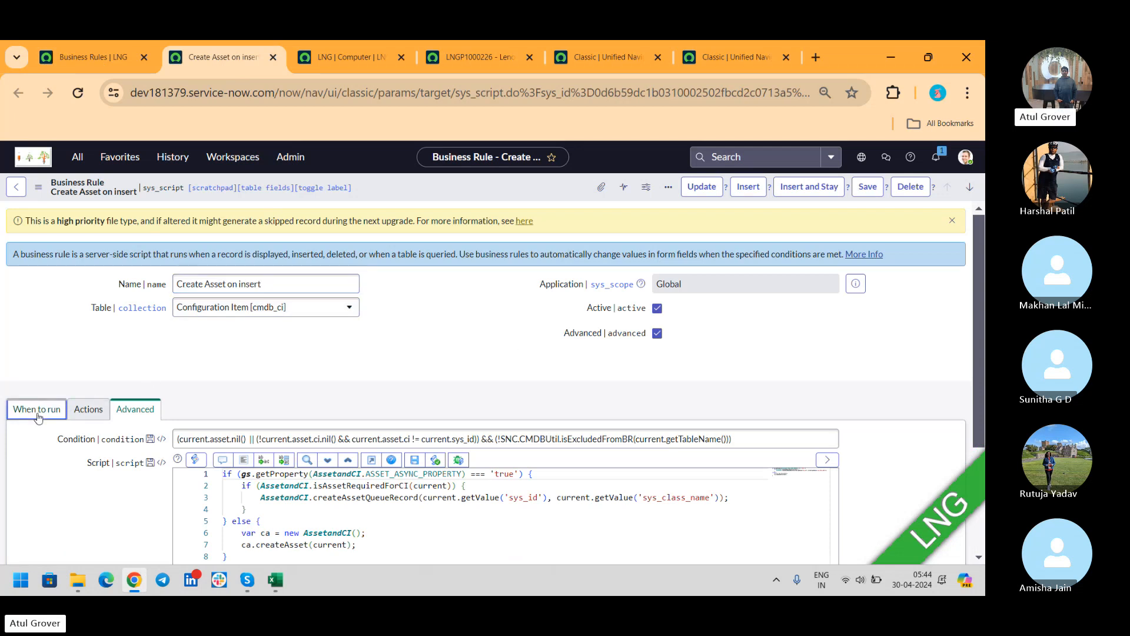
left_click(134, 409)
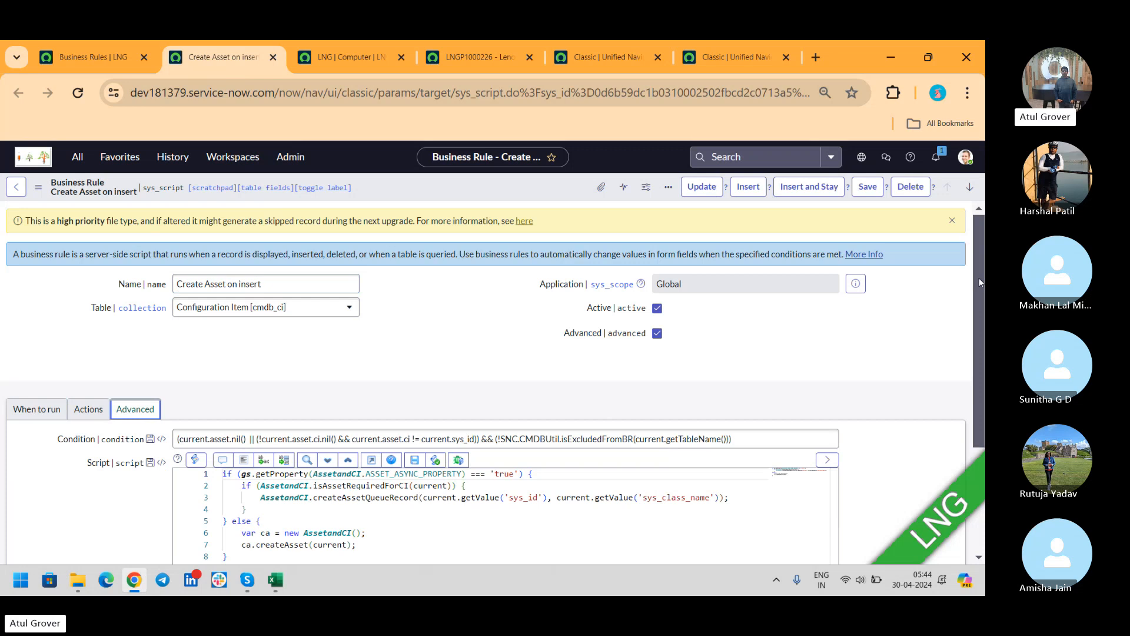
left_click_drag(980, 282, 980, 392)
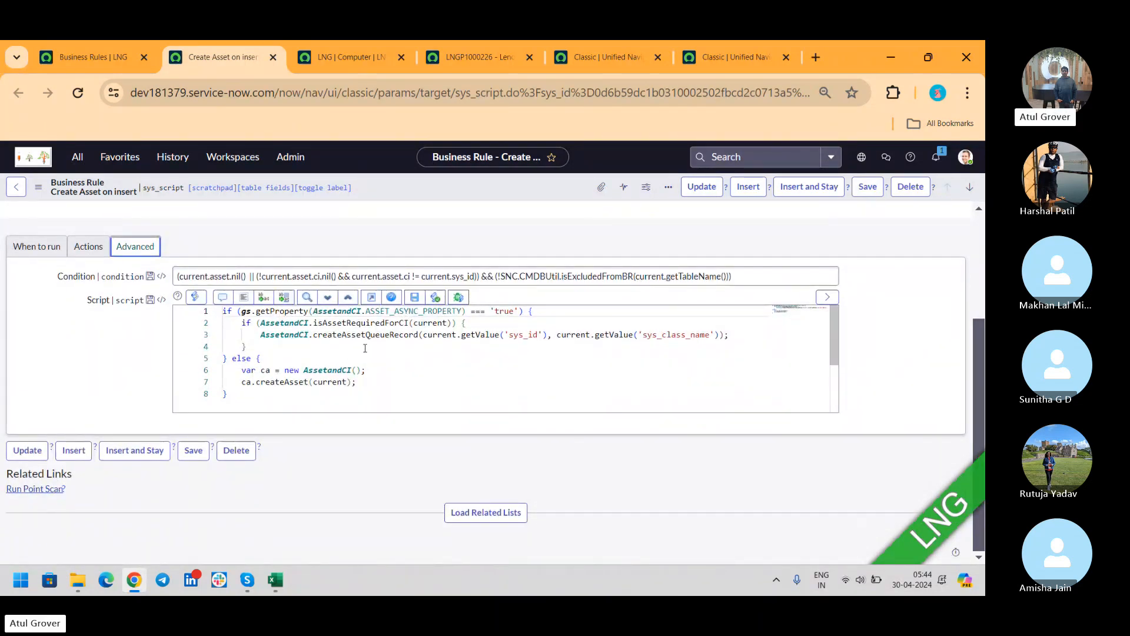
double_click(278, 339)
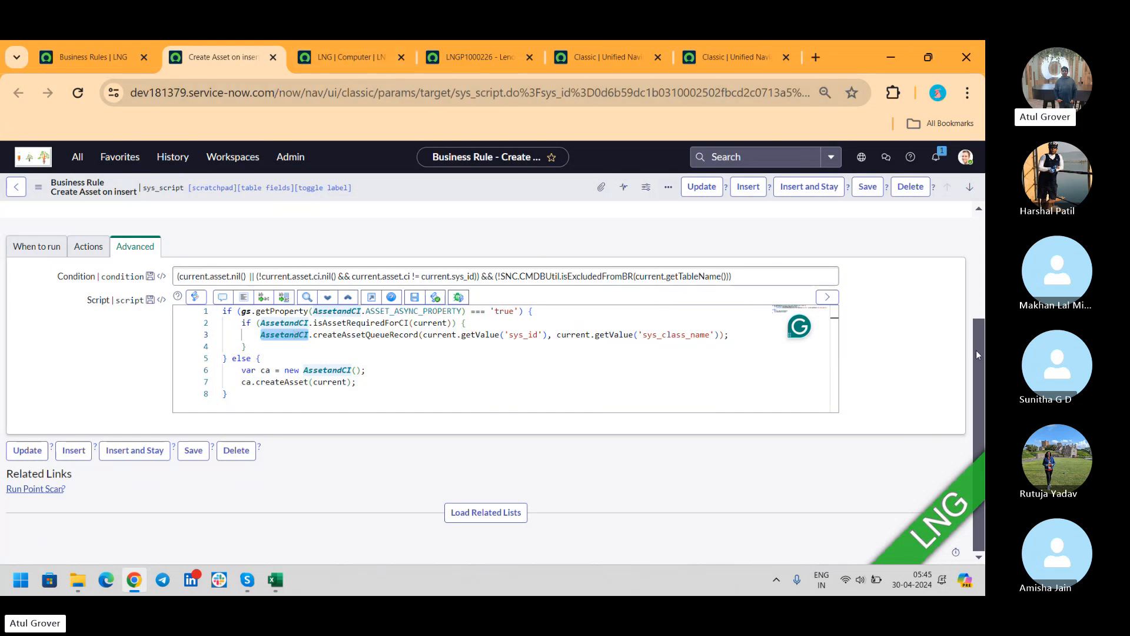
scroll(976, 350, "up", 3)
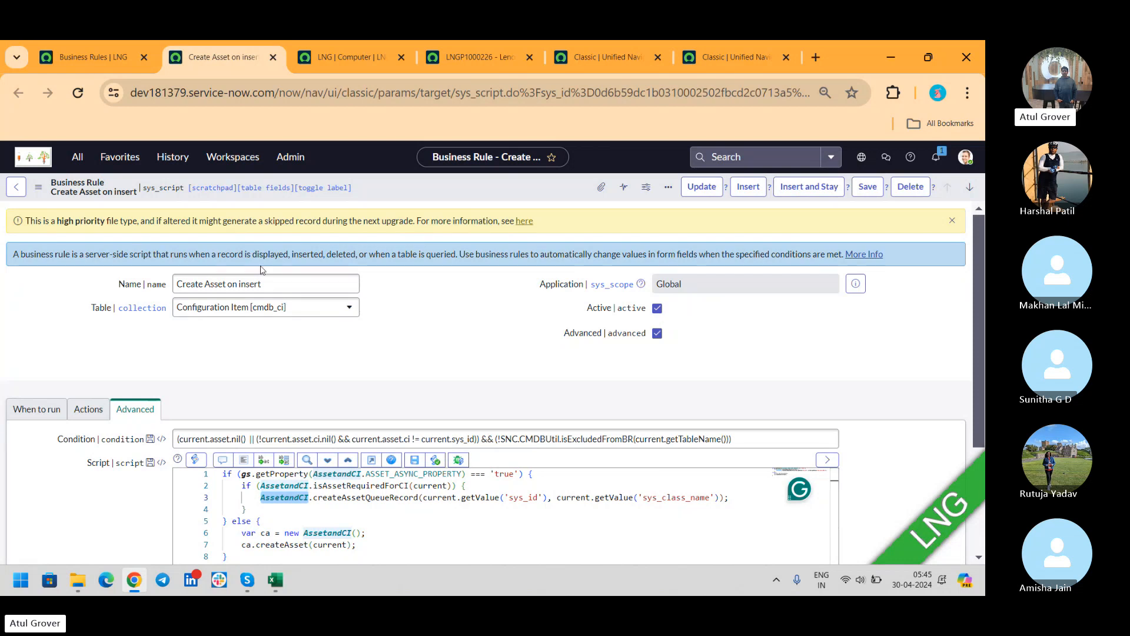
- Open System Definition > Script Includes in a separate tab
left_click(78, 69)
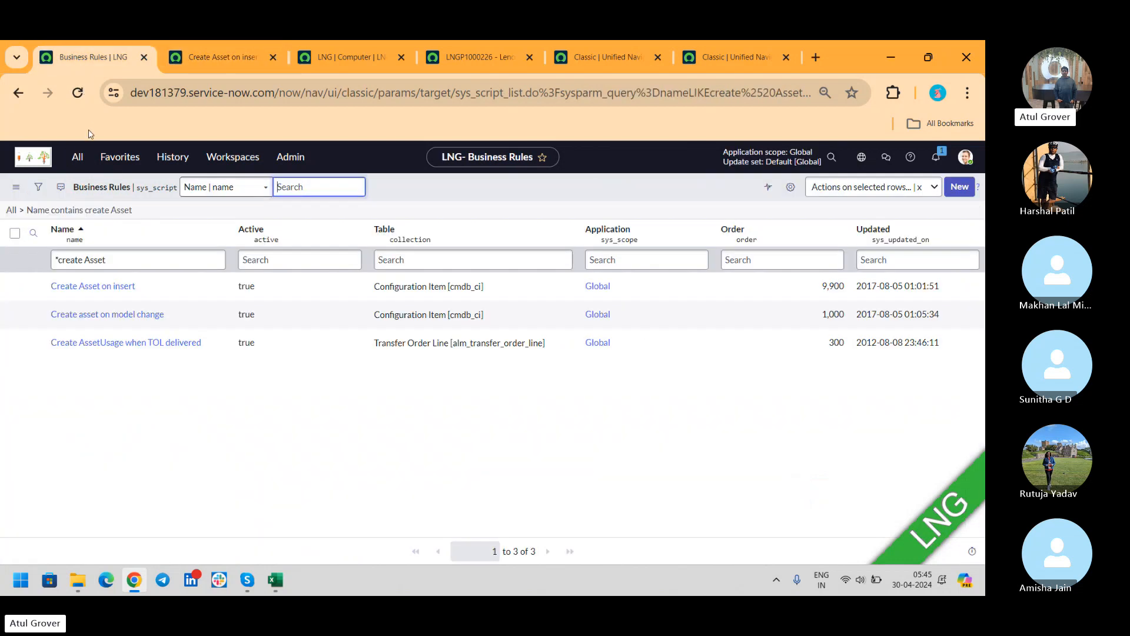
left_click(76, 157)
type("script in")
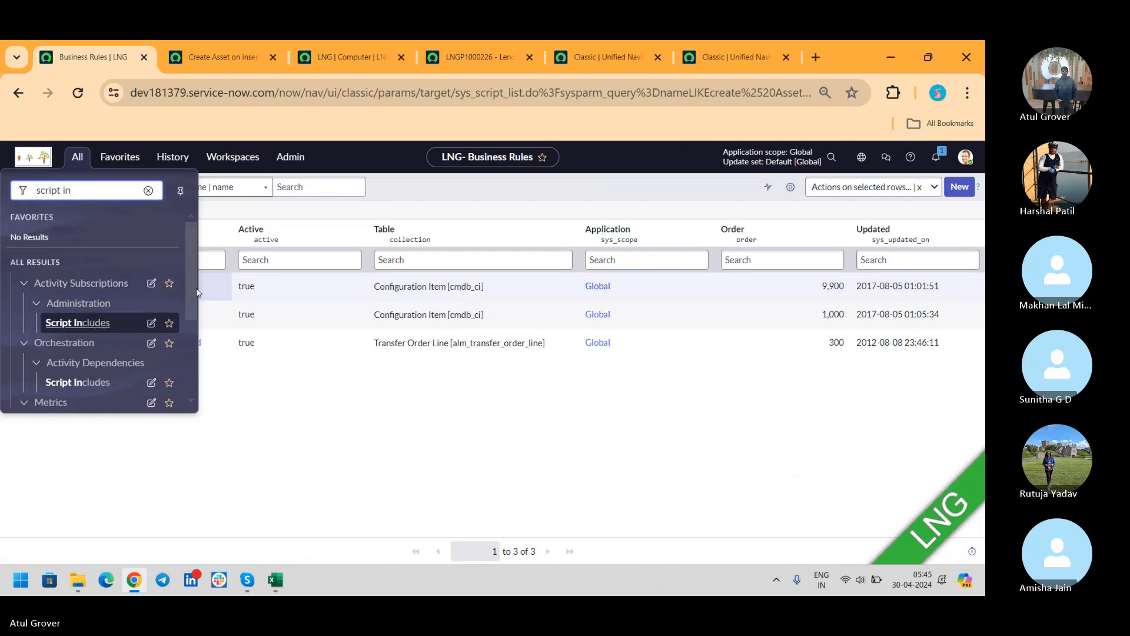
left_click_drag(189, 286, 185, 358)
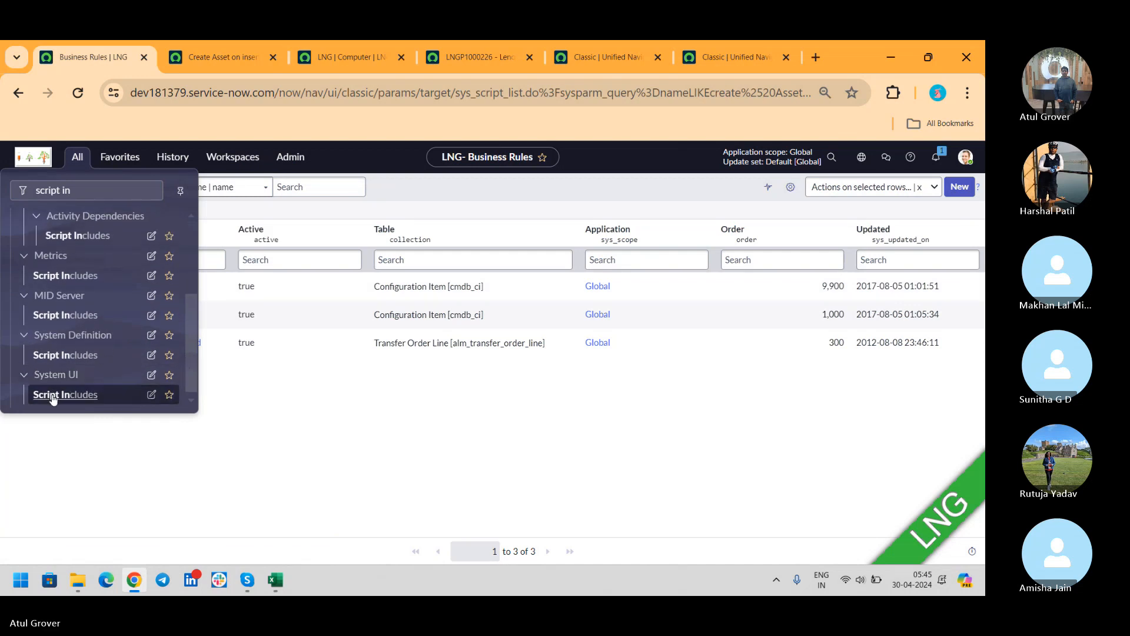
middle_click(65, 355)
left_click(303, 48)
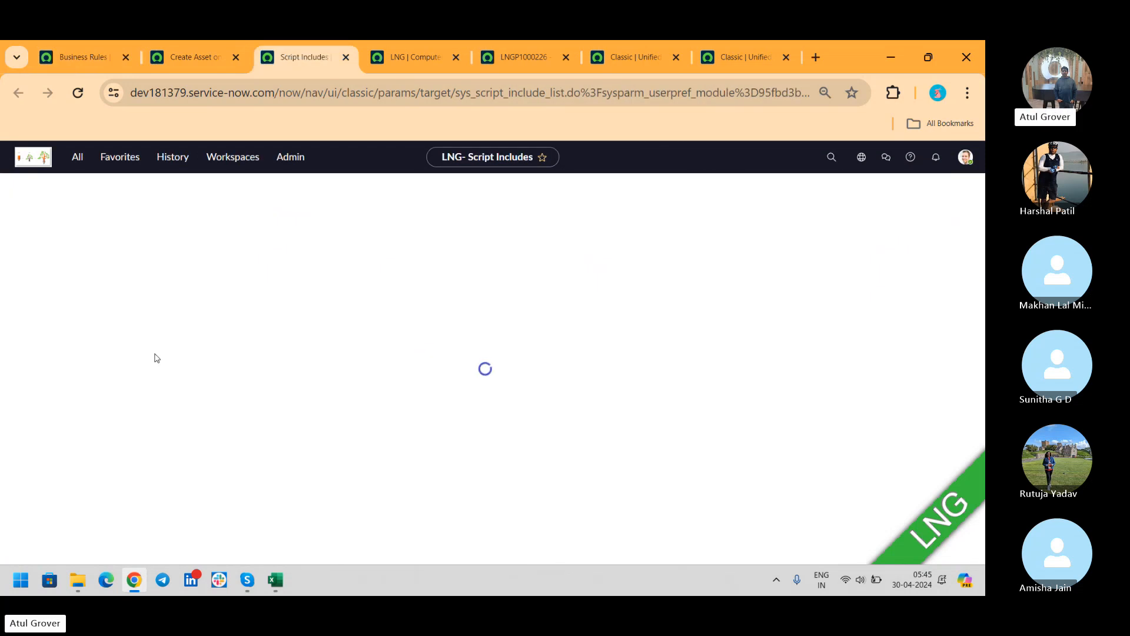
- Filter Script Includes to names containing 'asset' and open the AssetandCI script include
left_click(138, 261)
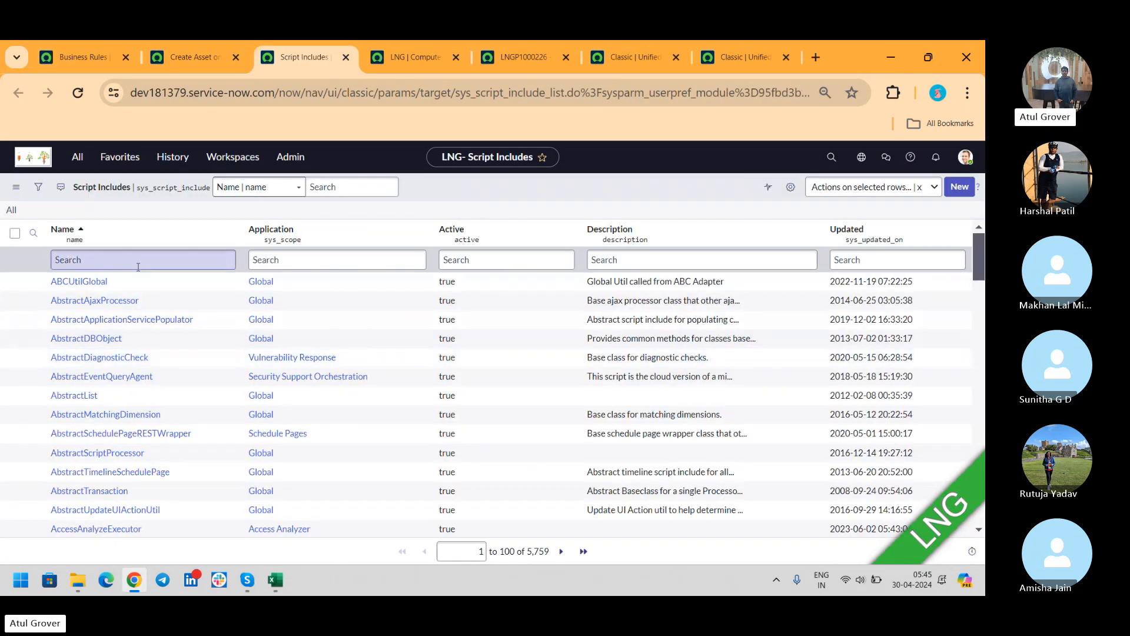
type("*aset")
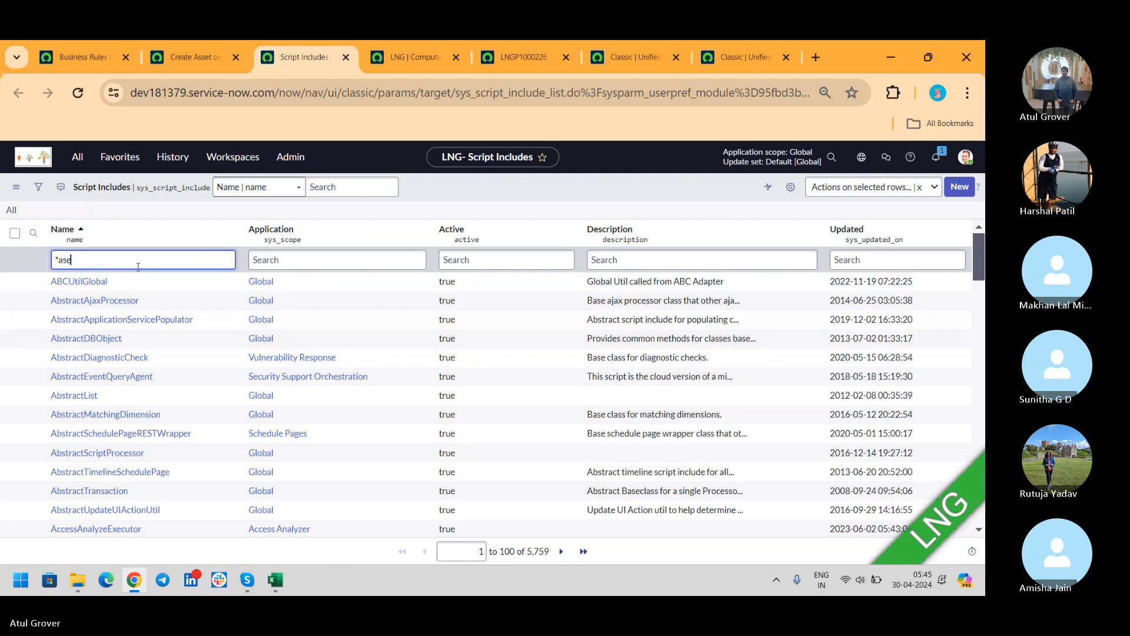
key("BackSpace")
key("BackSpace")
type("se")
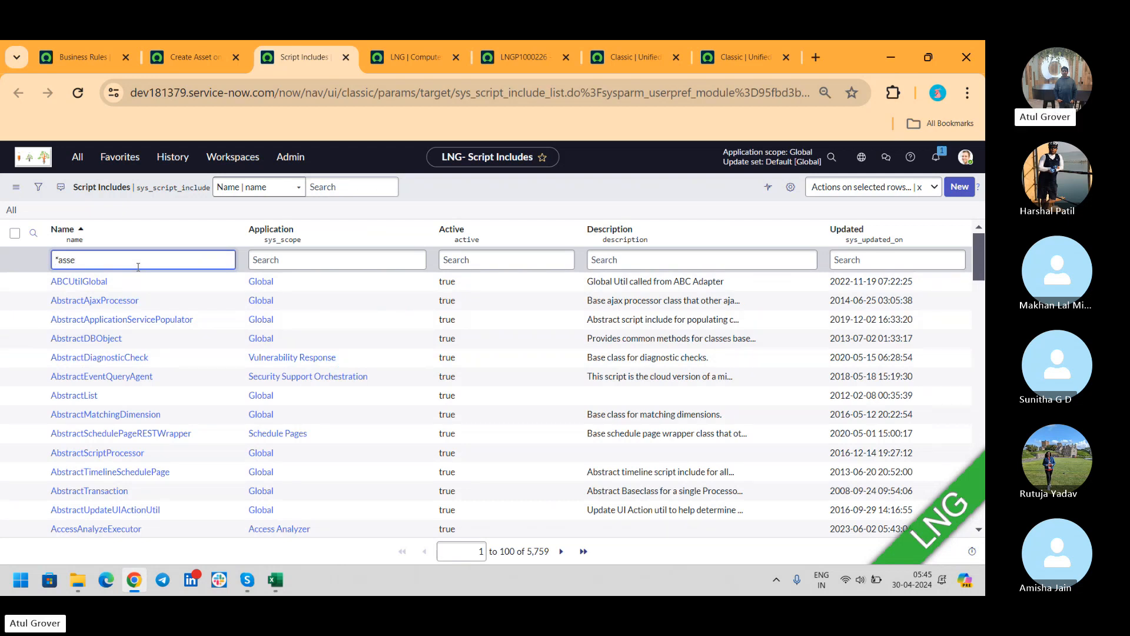
type("t")
key("Return")
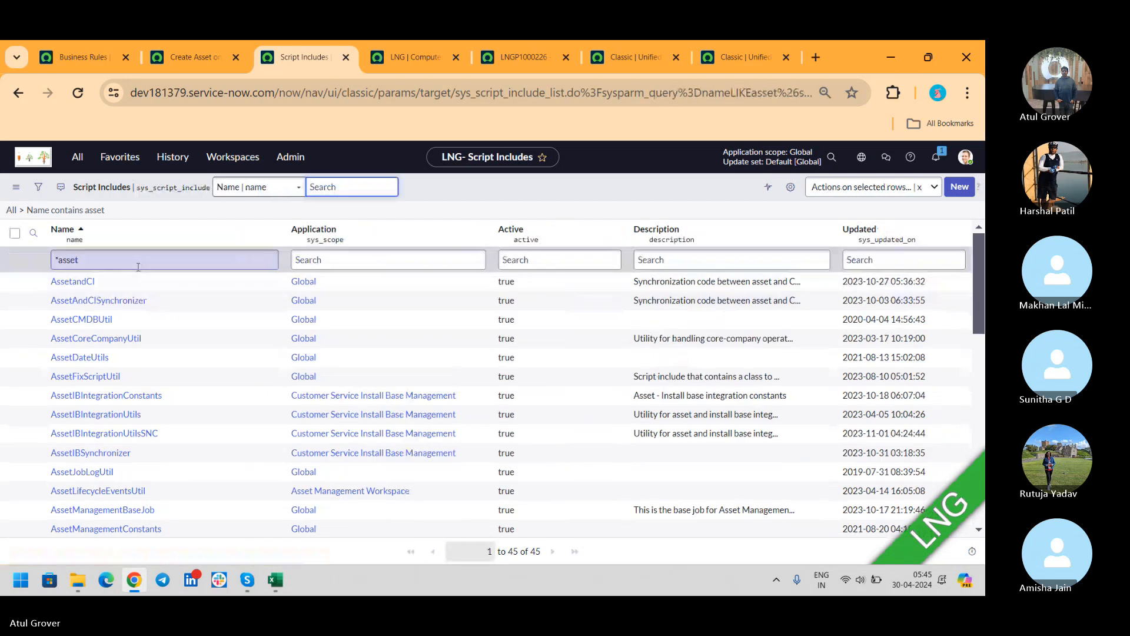
left_click(82, 282, "ctrl")
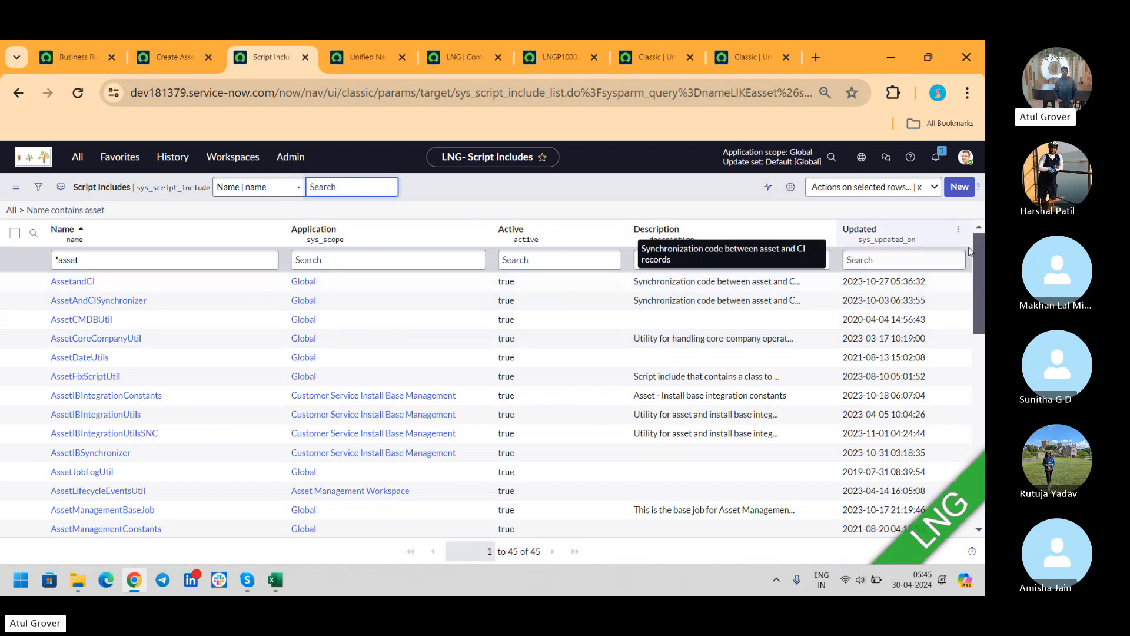
- Change the Script Includes Name filter to '*create asset'
left_click_drag(981, 254, 954, 239)
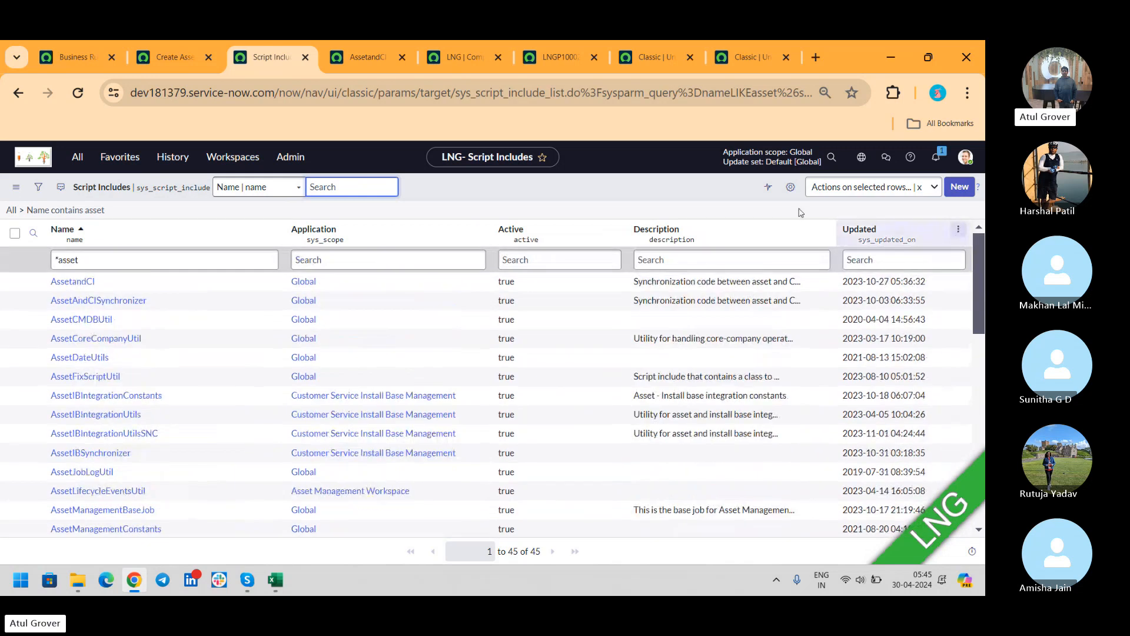
left_click(59, 260)
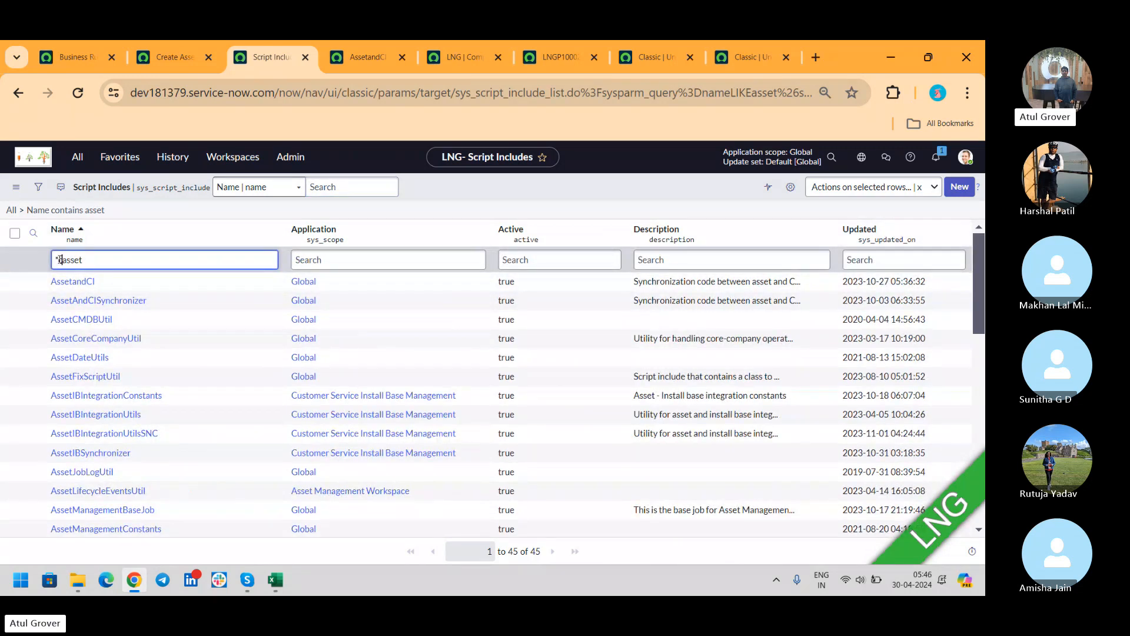
type("create")
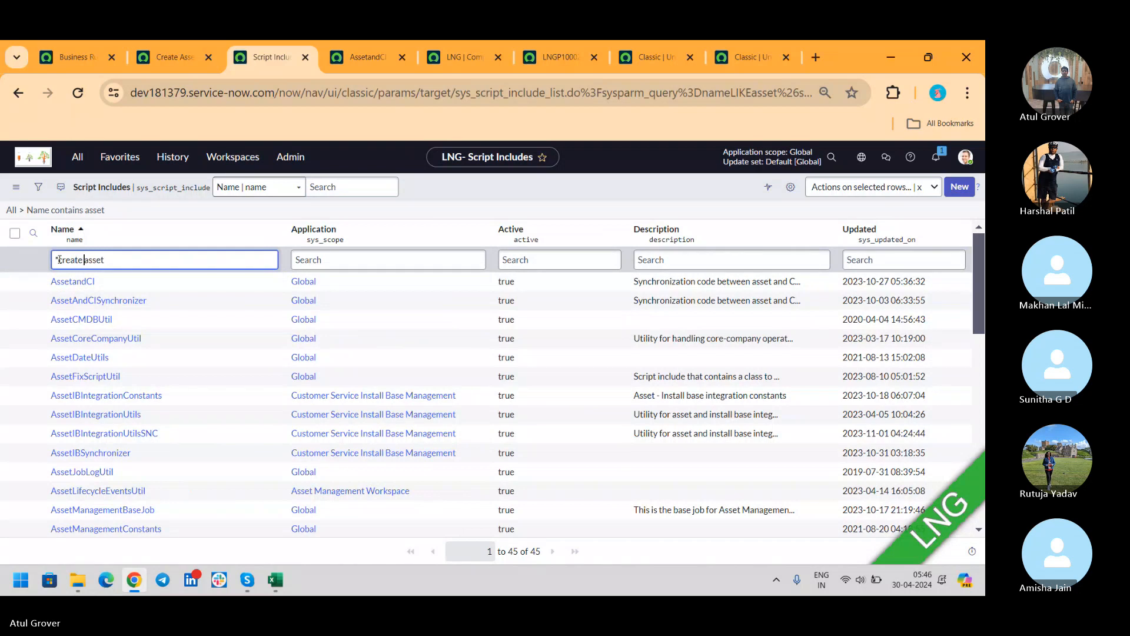
key("Return")
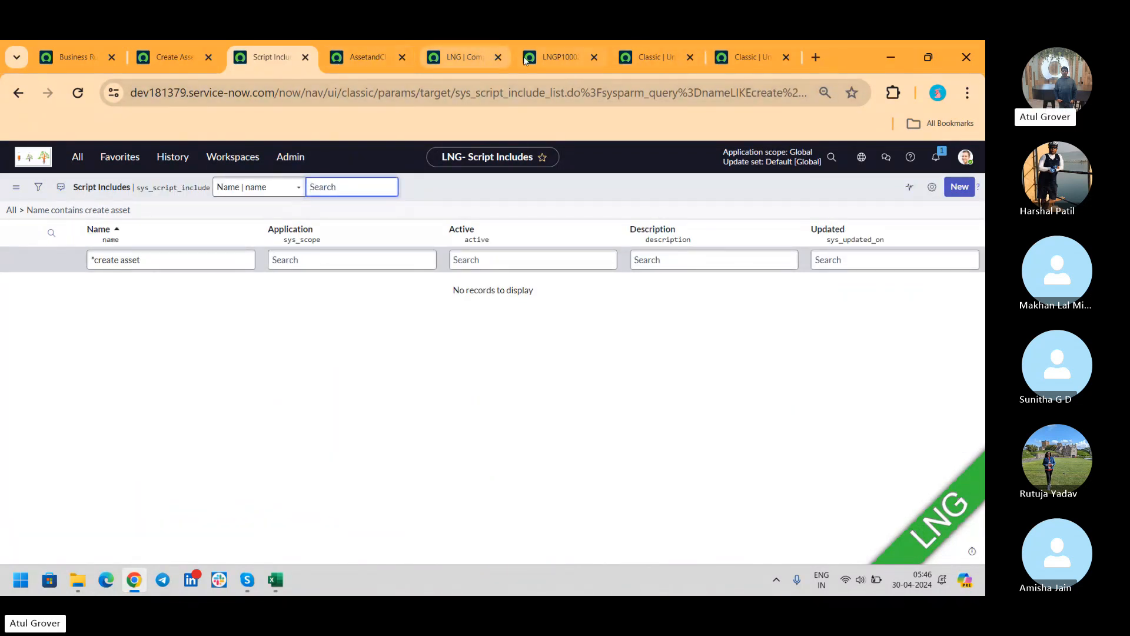
- Compare the LNGP1000226 hardware record, the rule's AssetandCI call, and the LNG computer's Model ID
left_click(560, 59)
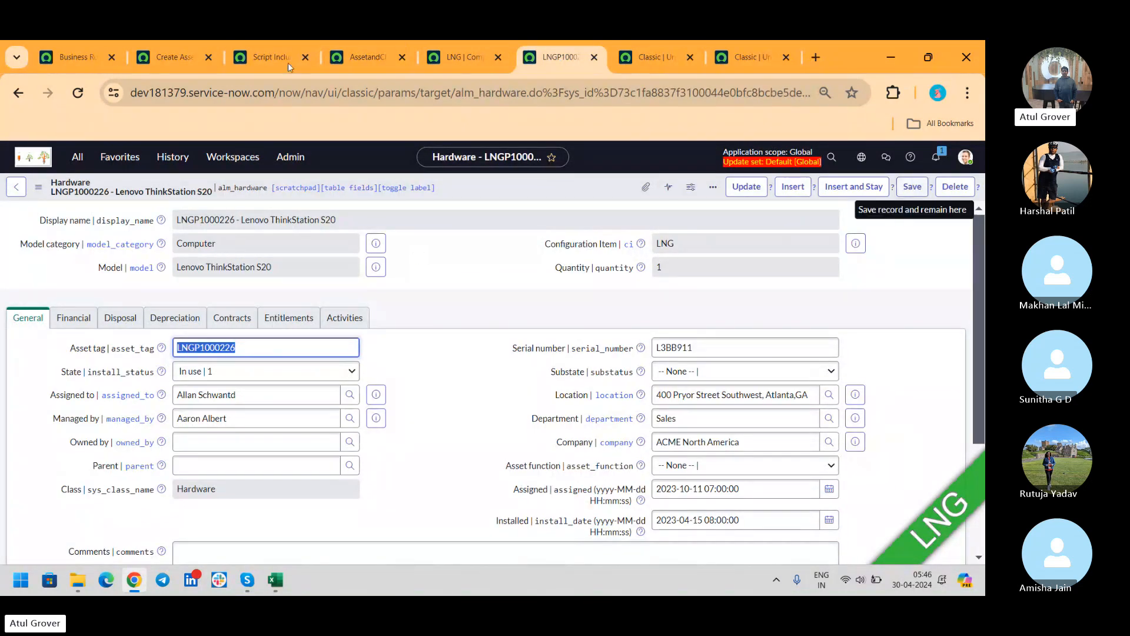
left_click(163, 59)
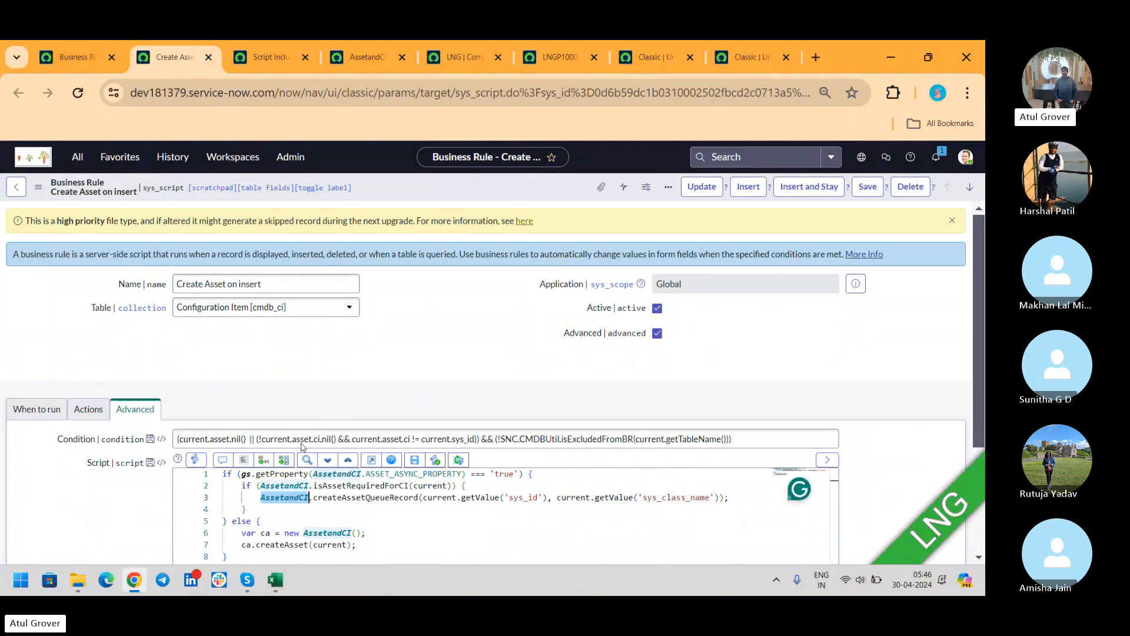
double_click(278, 497)
left_click(543, 55)
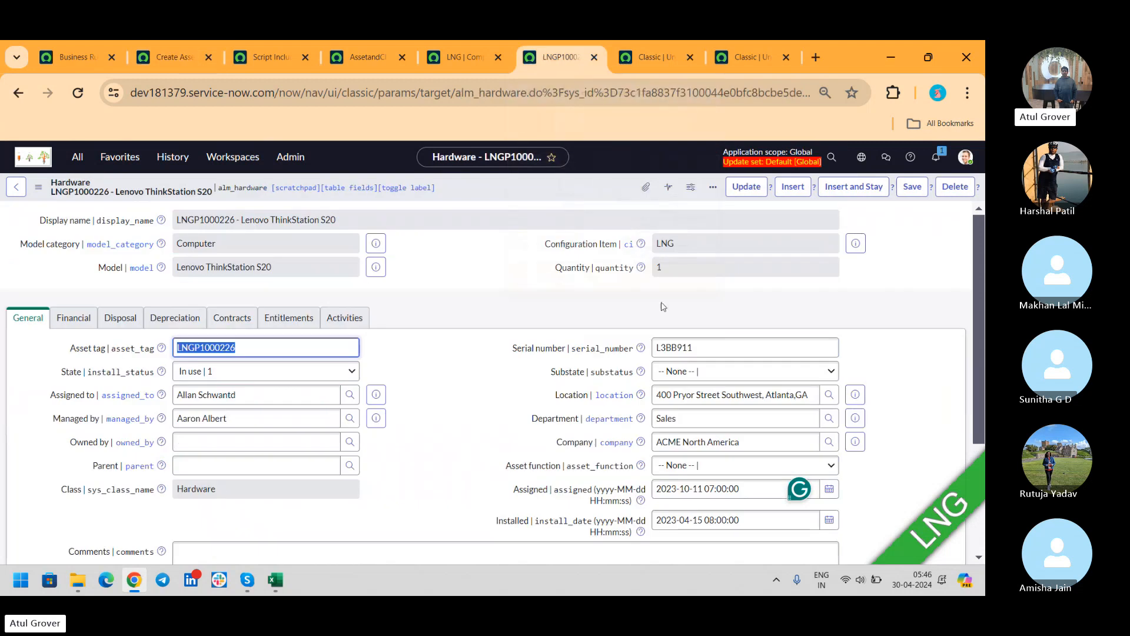
left_click(465, 57)
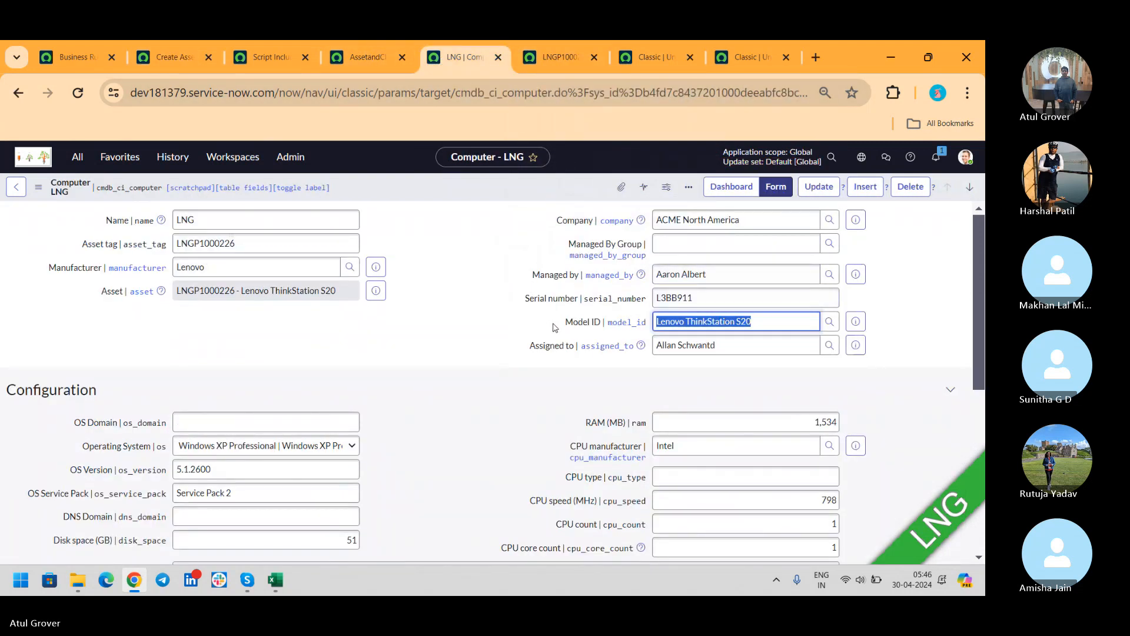
left_click_drag(564, 323, 602, 327)
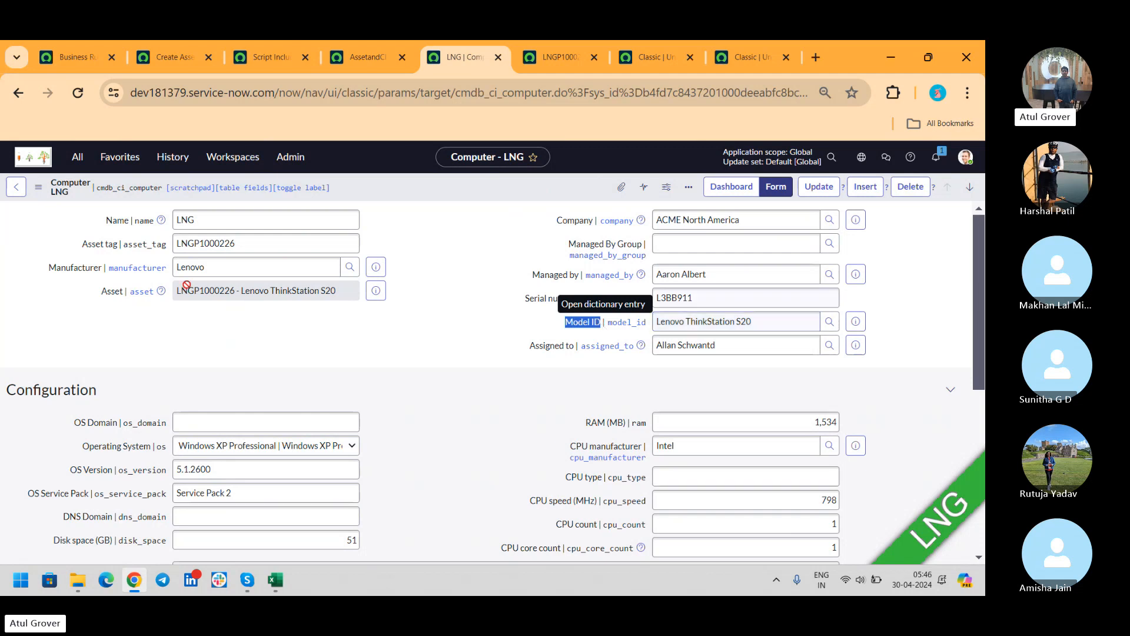
left_click(69, 57)
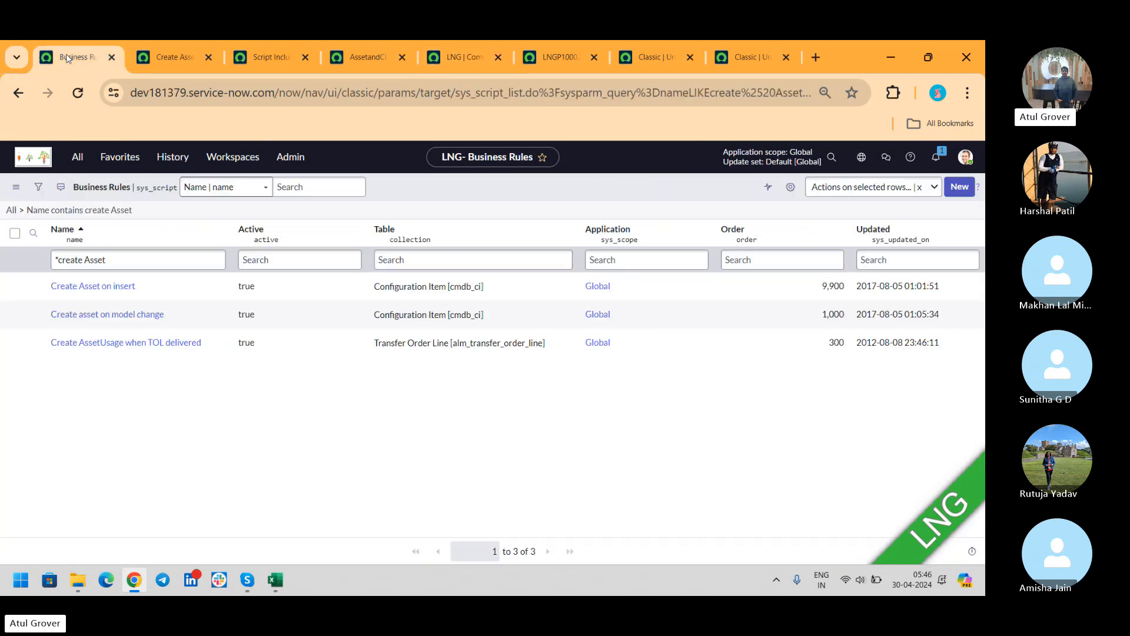
- Search the navigator for 'server', open Asset CI Field Mappings, and check the LNGP1000226 hardware record
left_click(78, 162)
type("server")
mouse_move(188, 230)
left_mouse_down()
mouse_move(187, 274)
mouse_move(187, 228)
mouse_move(188, 242)
left_mouse_up()
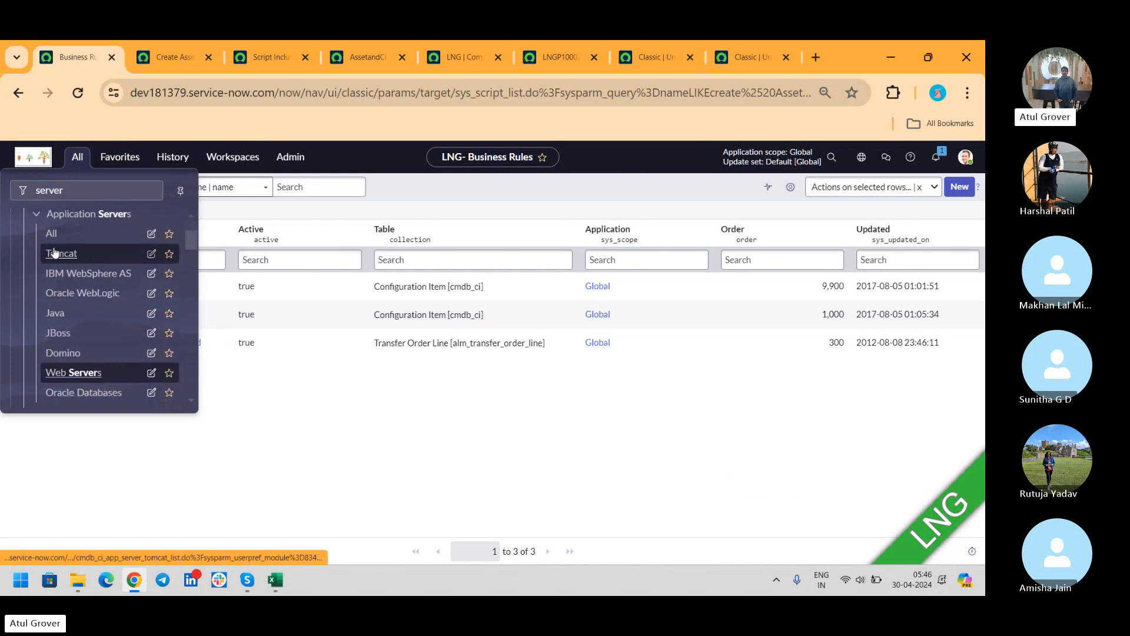
left_click(55, 317, "ctrl")
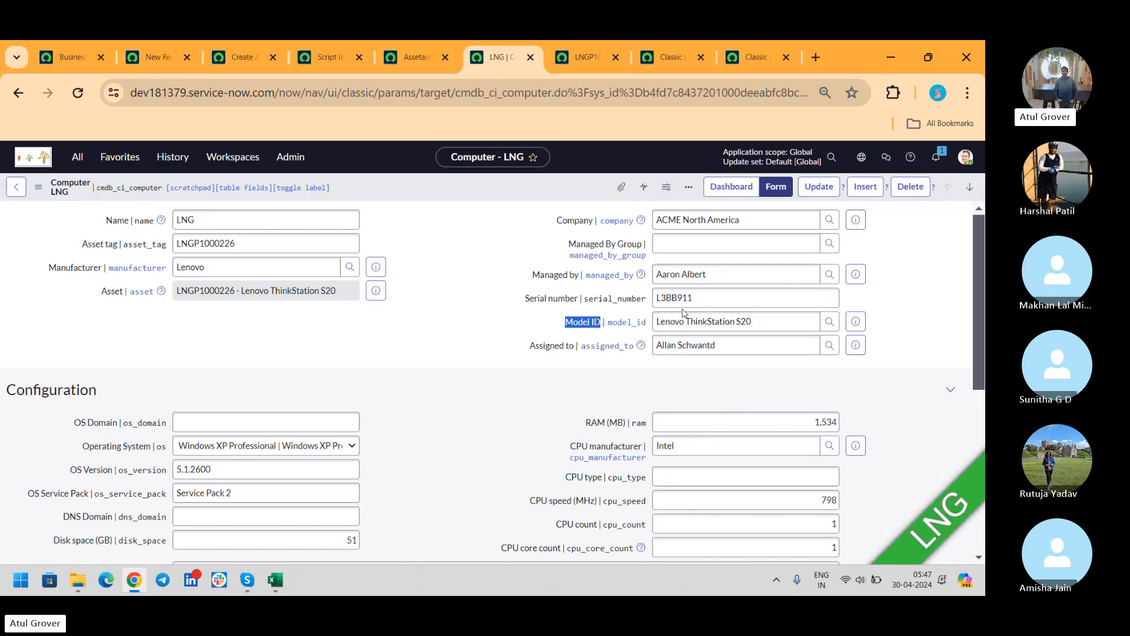
left_click(581, 62)
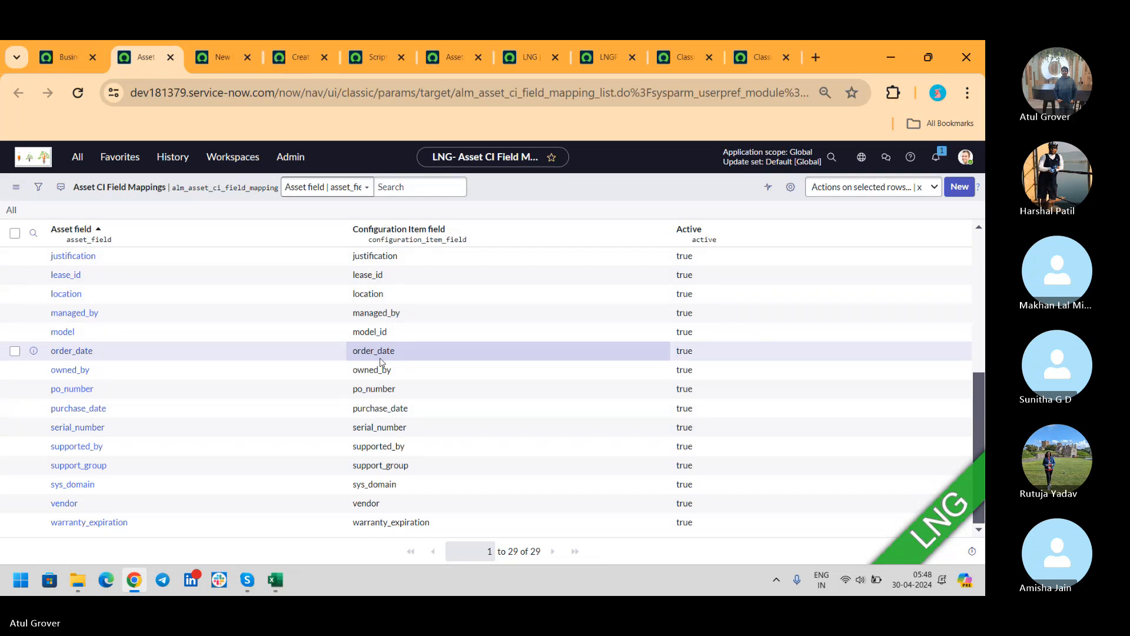
- Clear the Business Rules Name filter after briefly trying 'sync', then go to the documentation page
left_click(68, 57)
left_click(119, 261)
key("BackSpace")
key("BackSpace")
key("BackSpace")
key("BackSpace")
key("BackSpace")
key("BackSpace")
key("BackSpace")
key("BackSpace")
key("BackSpace")
key("BackSpace")
key("BackSpace")
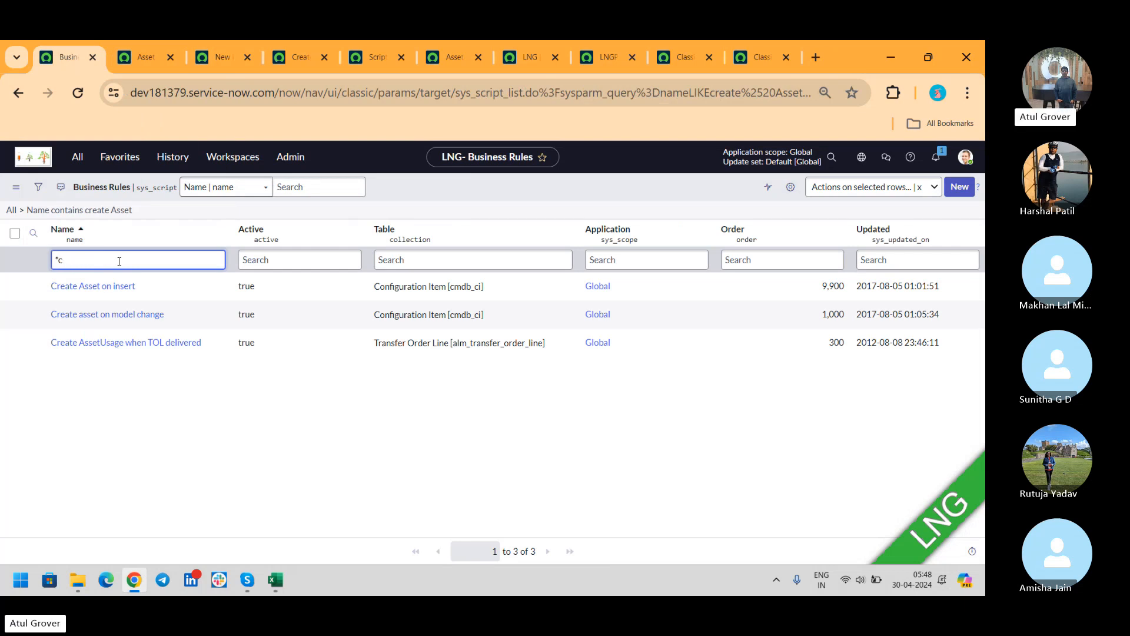
key("BackSpace")
type("sync")
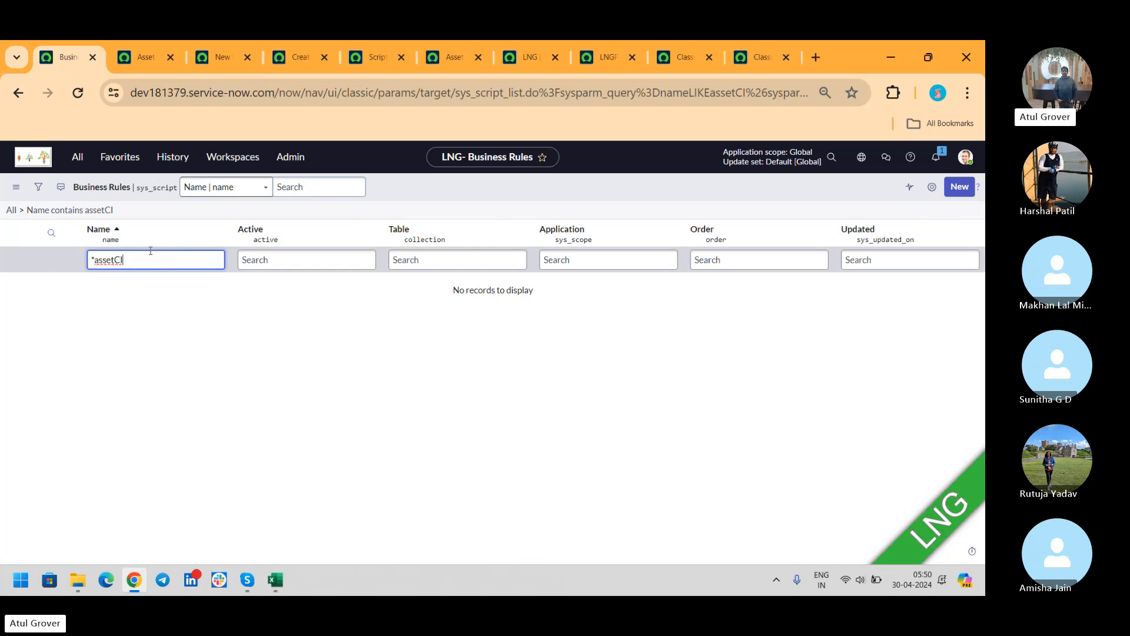
key("BackSpace")
key("BackSpace")
key("BackSpace")
key("BackSpace")
key("BackSpace")
type("et")
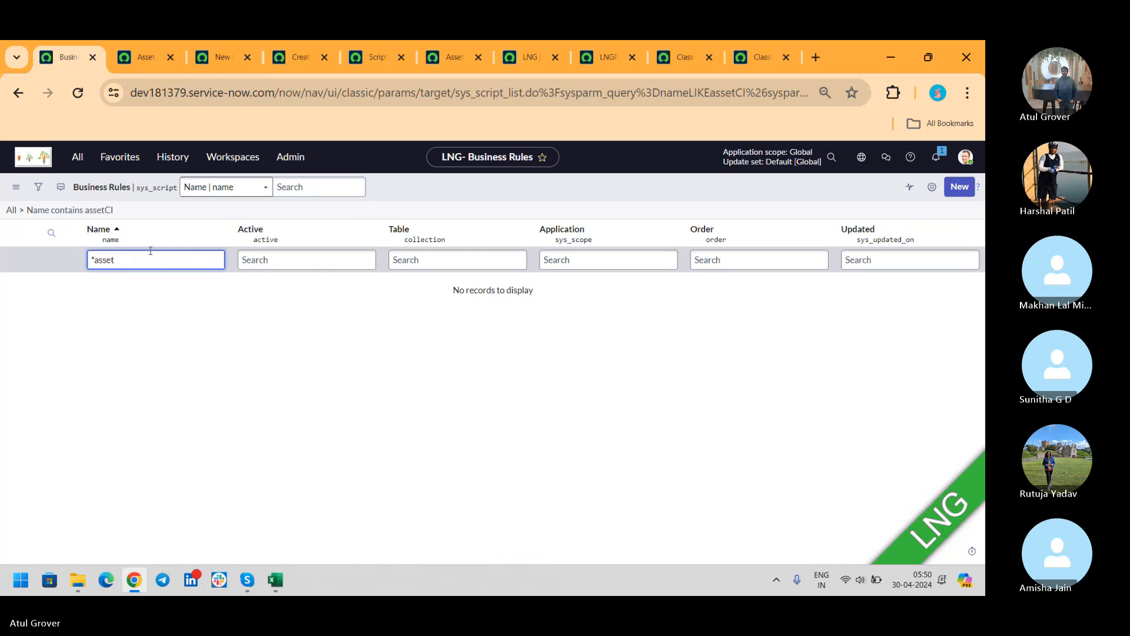
key("BackSpace")
key("BackSpace")
key("BackSpace")
key("BackSpace")
key("BackSpace")
key("BackSpace")
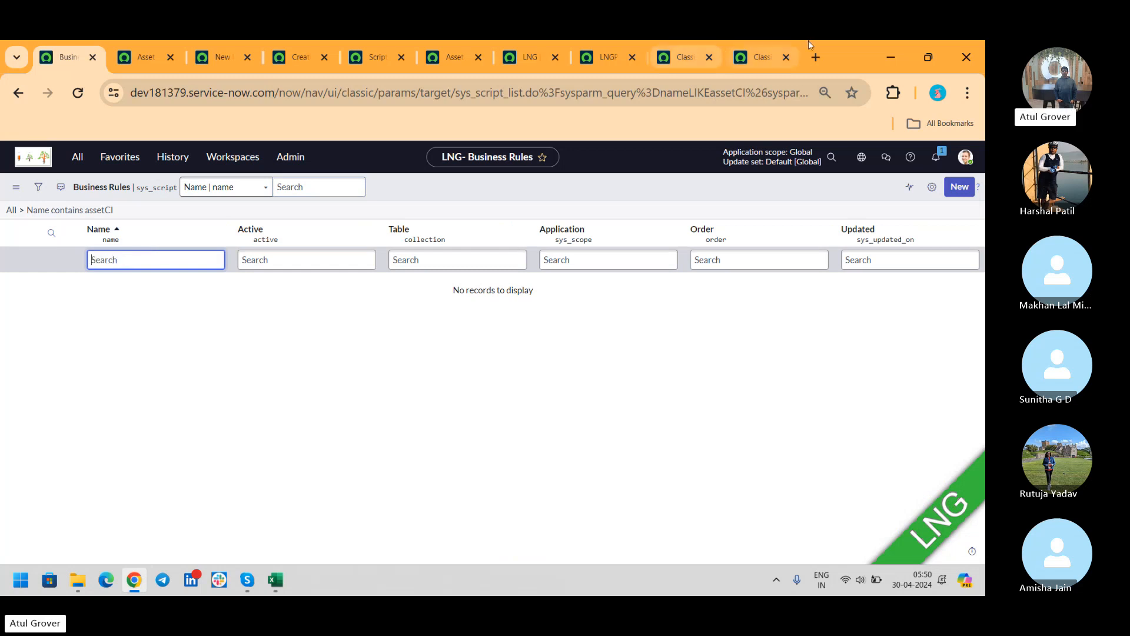
left_click(760, 58)
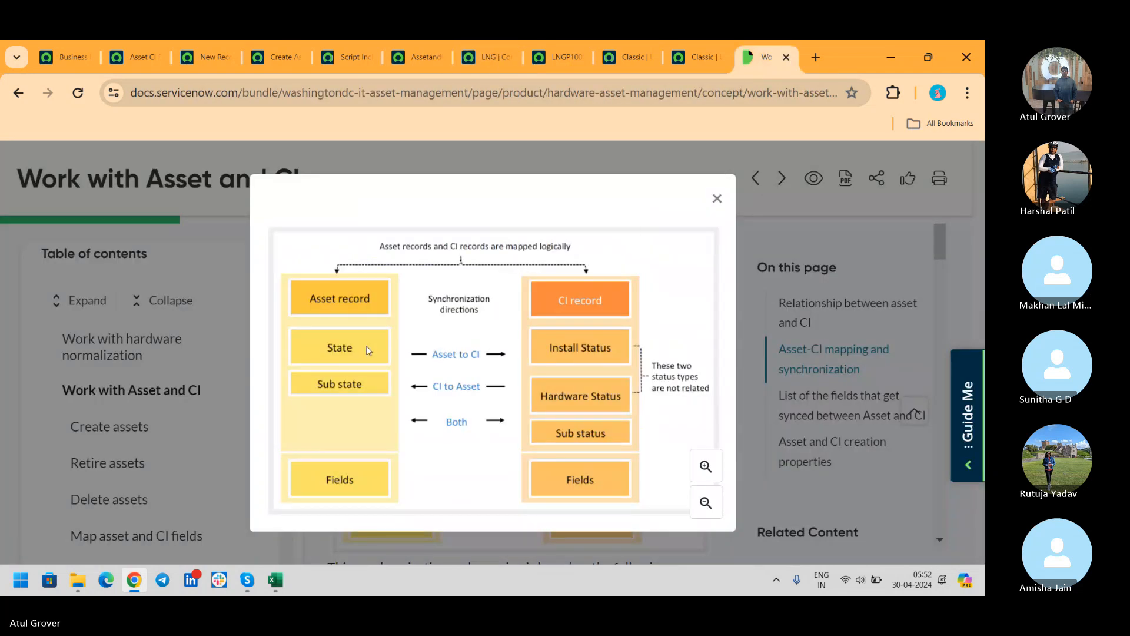
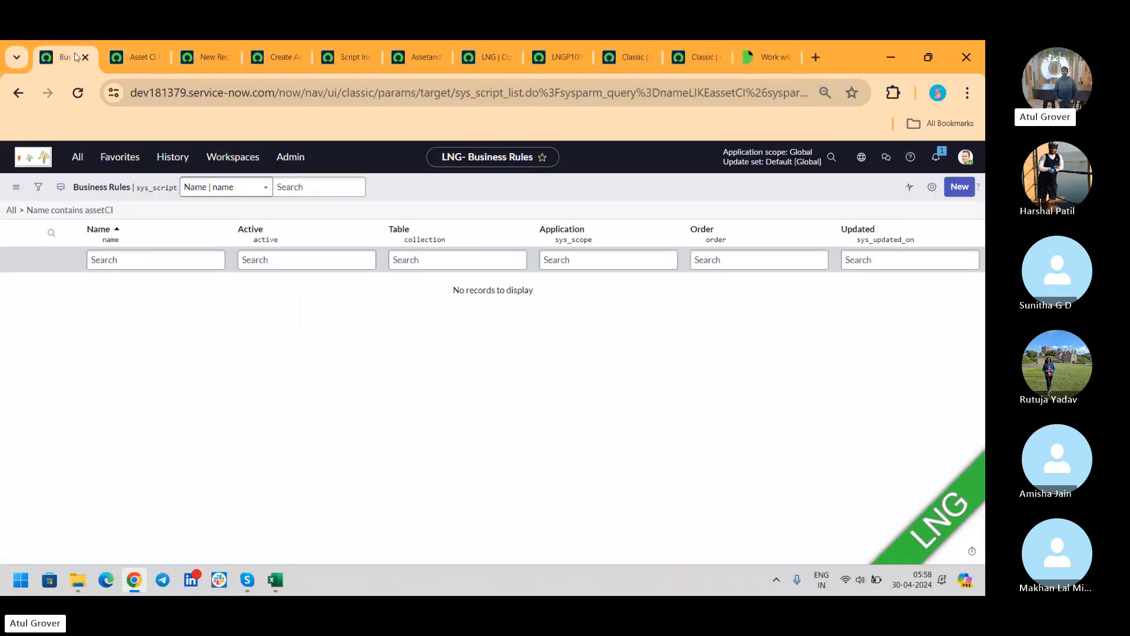
- Filter the navigator by 'Mapping' and open Asset CI Install Status and Hardware State Mappings in new tabs
left_click(77, 157)
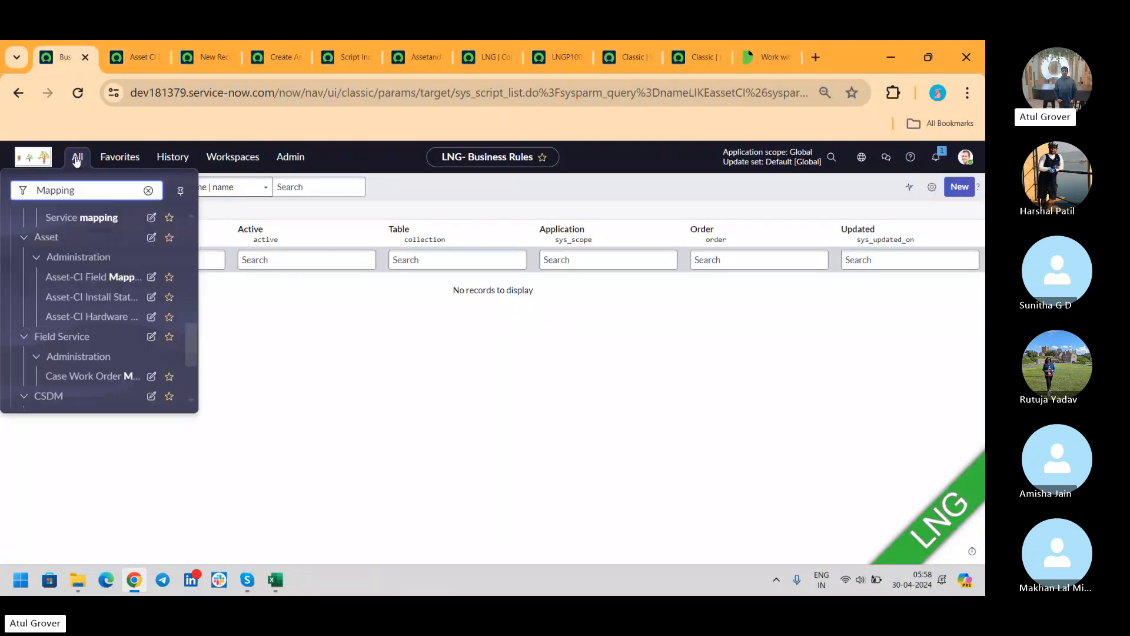
middle_click(80, 298)
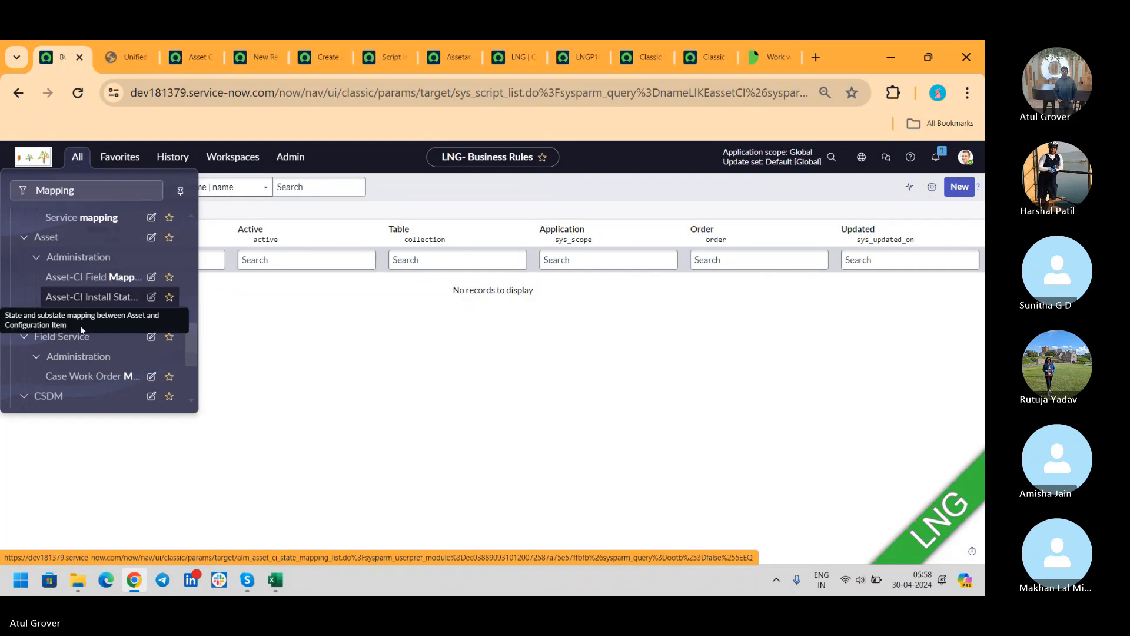
middle_click(107, 321)
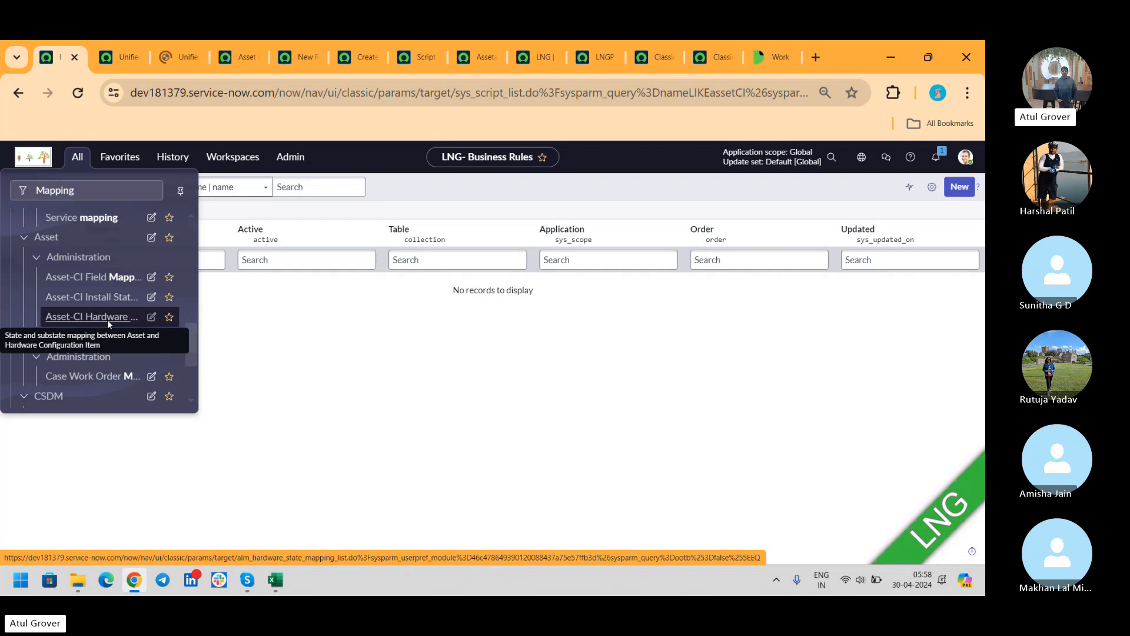
- Clear the out-of-box filter to list all mappings, ending on the 47 Install Status Mappings
left_click(127, 56)
left_click(170, 62)
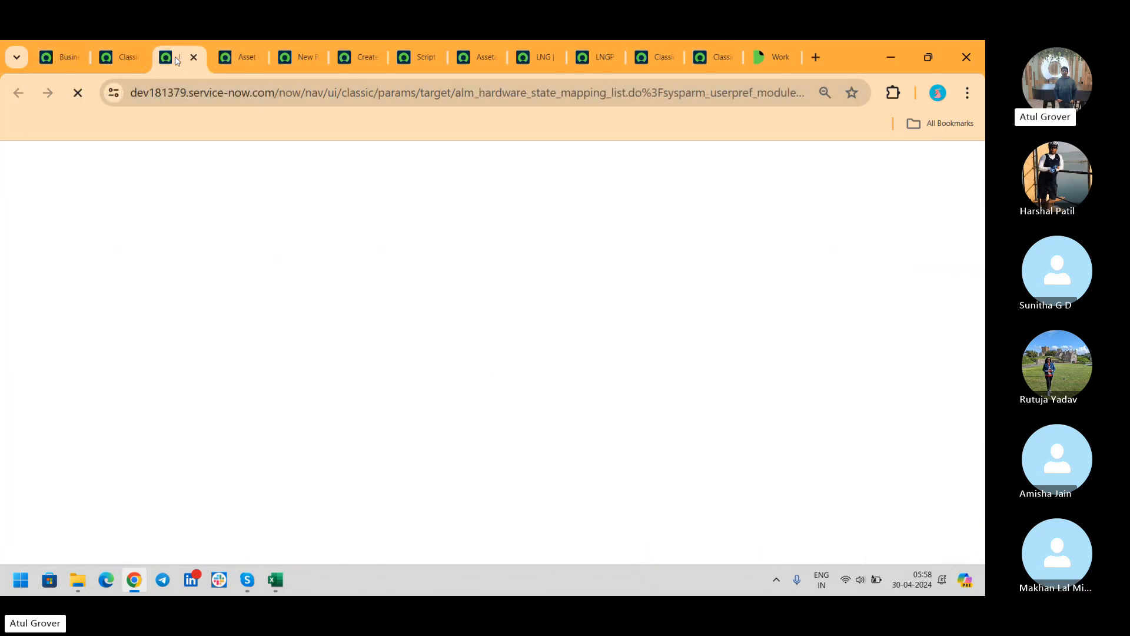
left_click(125, 57)
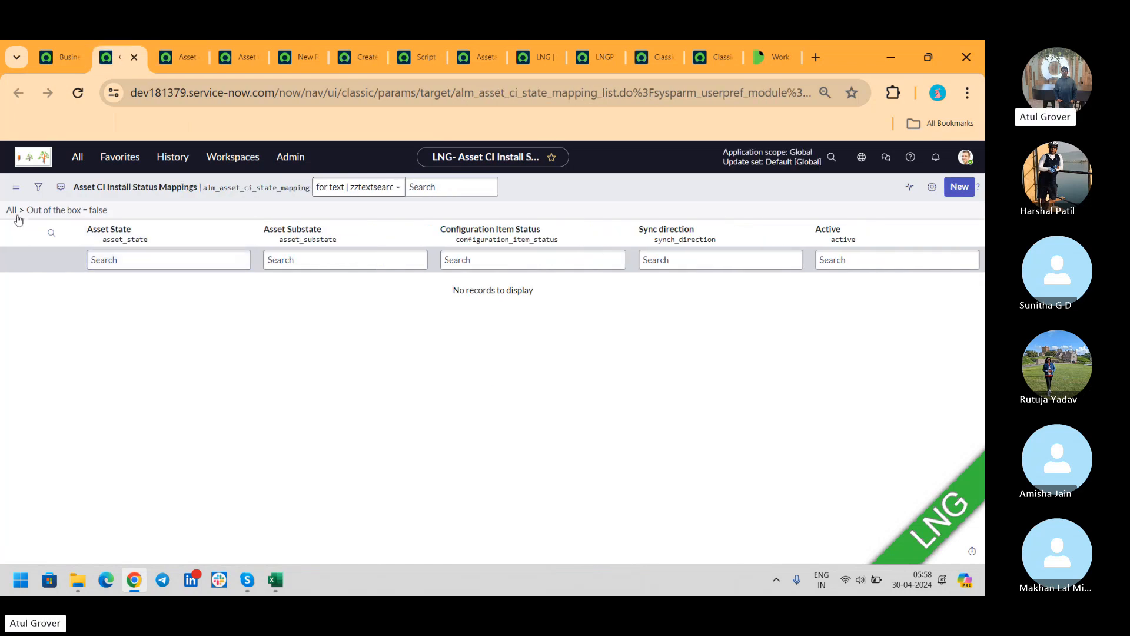
left_click(180, 59)
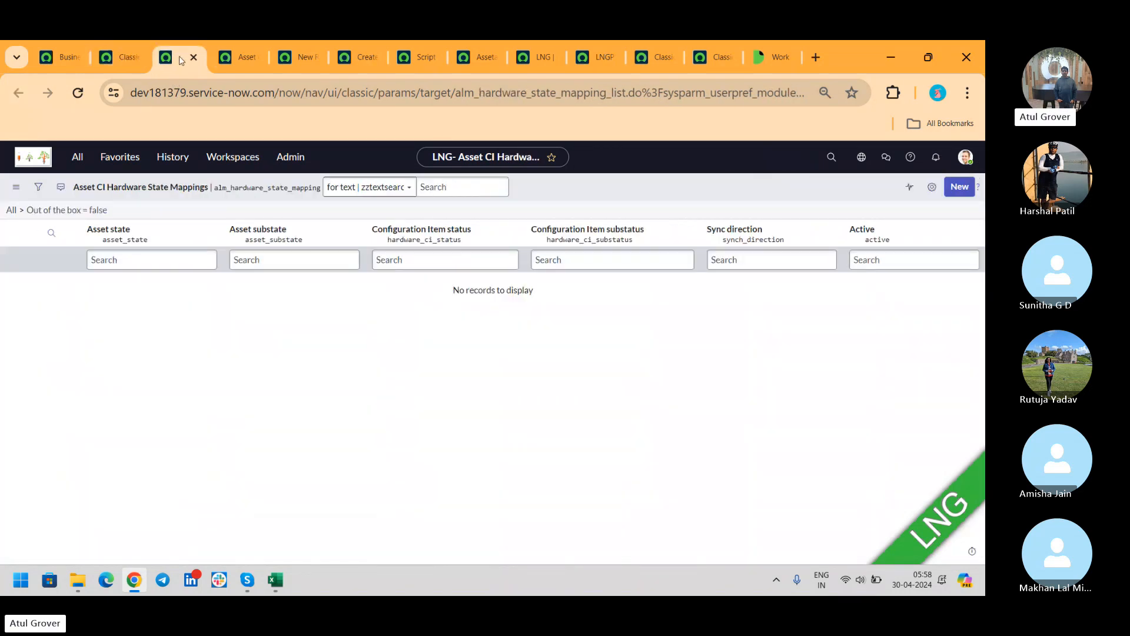
left_click(11, 210)
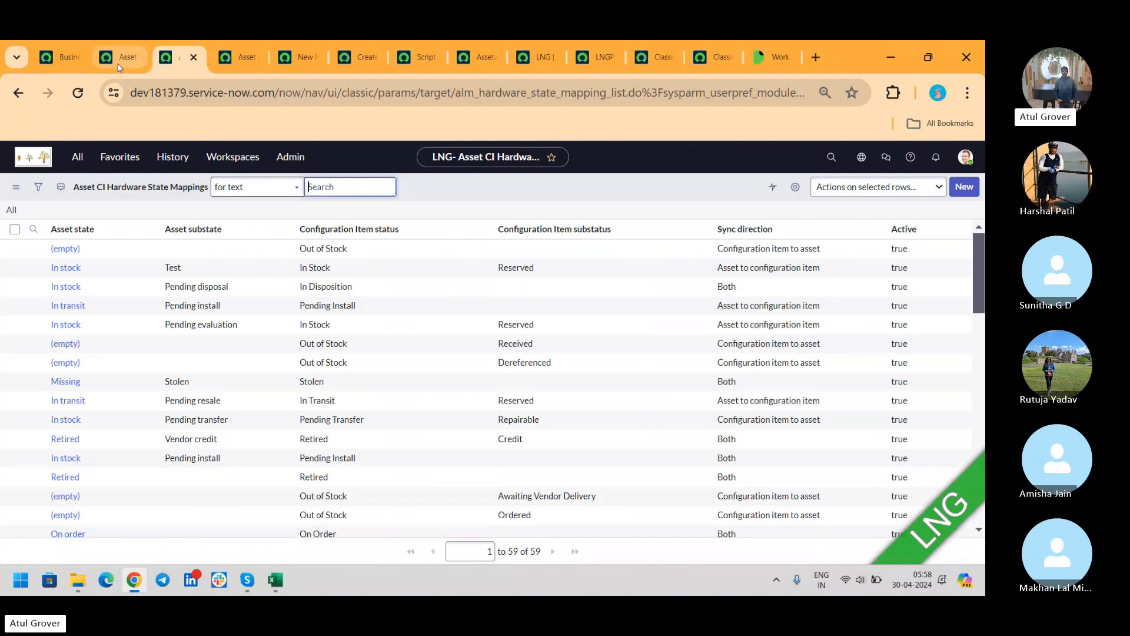
left_click(120, 58)
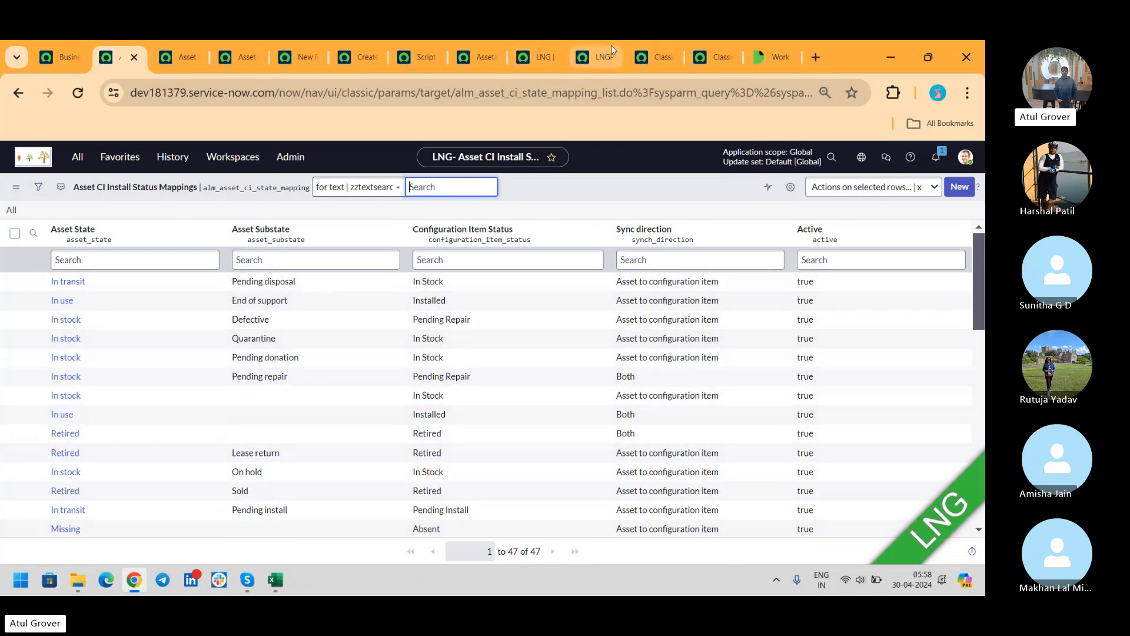
left_click(599, 58)
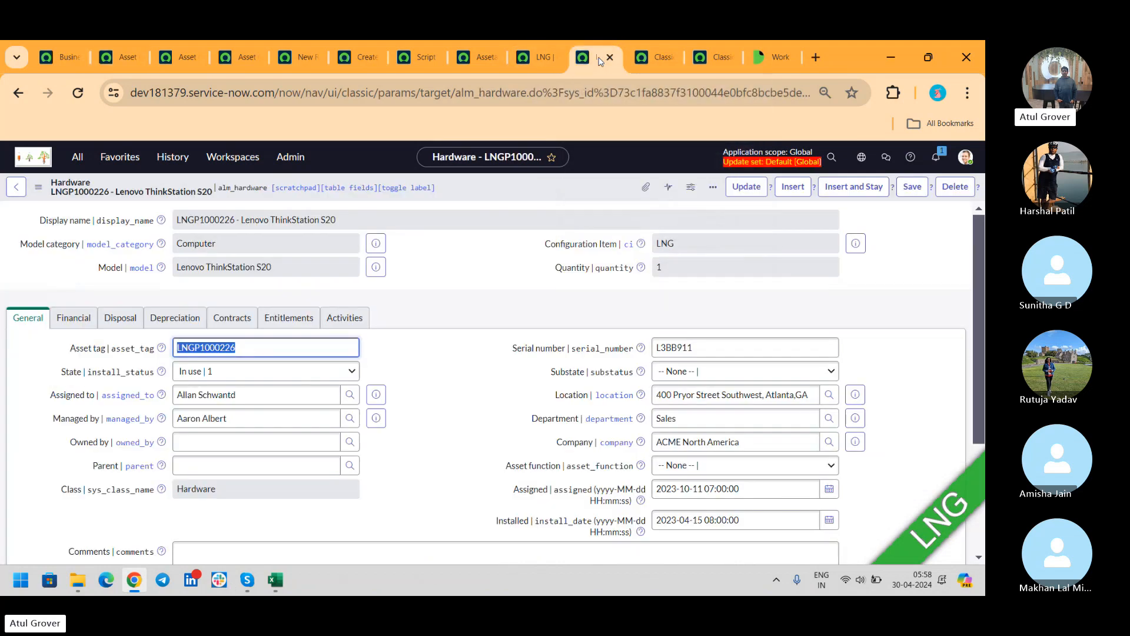
left_click(536, 59)
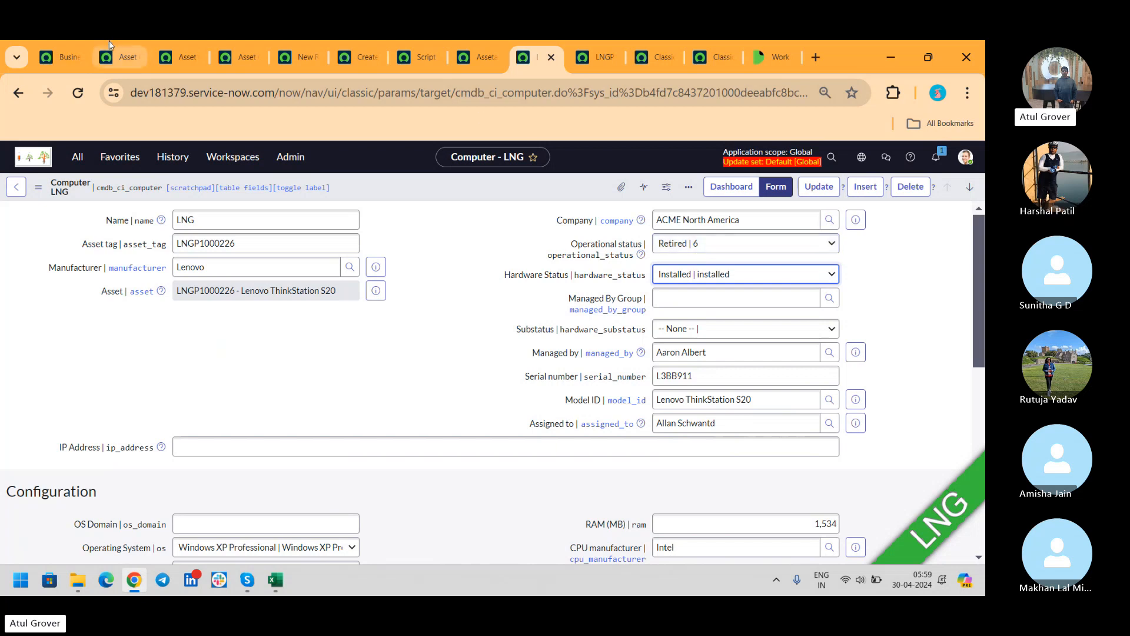
left_click(122, 69)
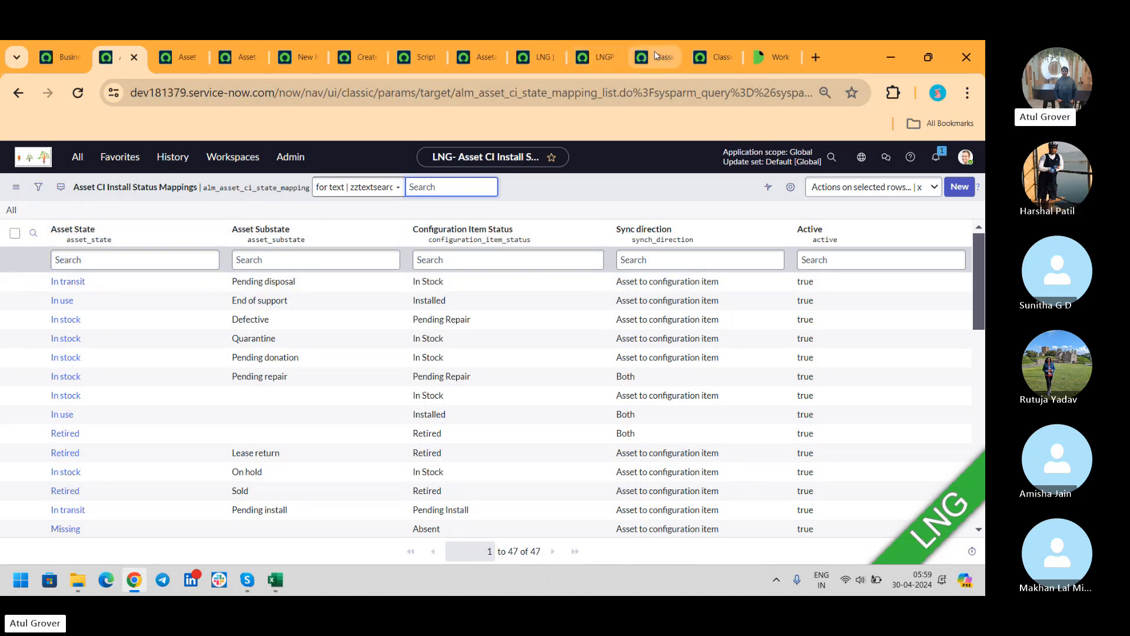
- Save asset LNGP1000226 with State 'In transit' and Substate 'Pending disposal', checking the install status mappings
left_click(604, 51)
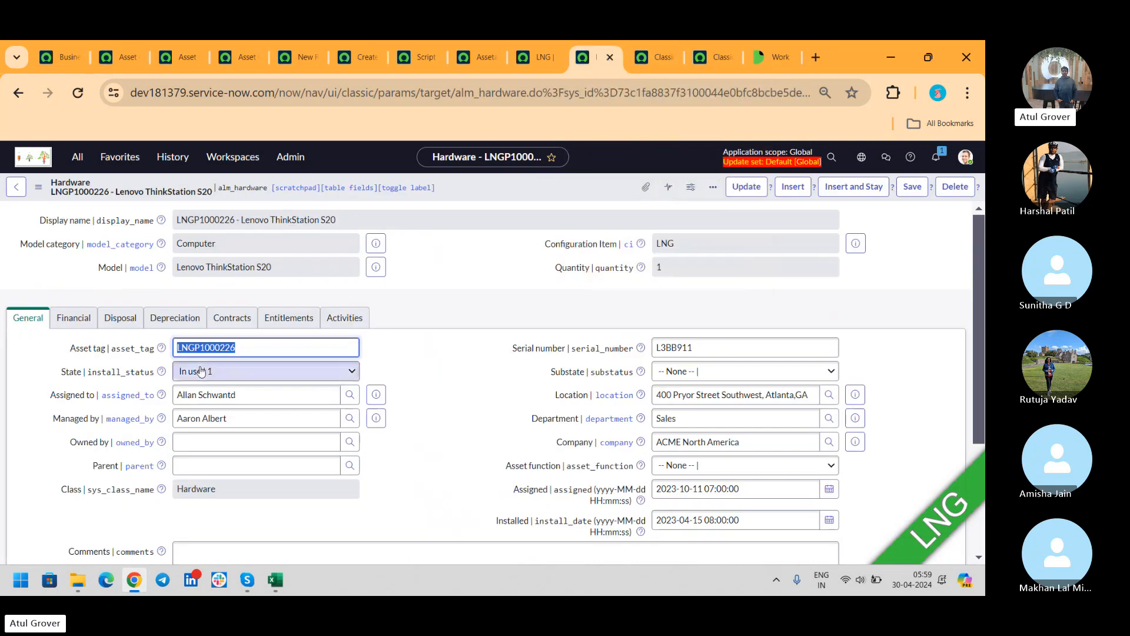
left_click(240, 372)
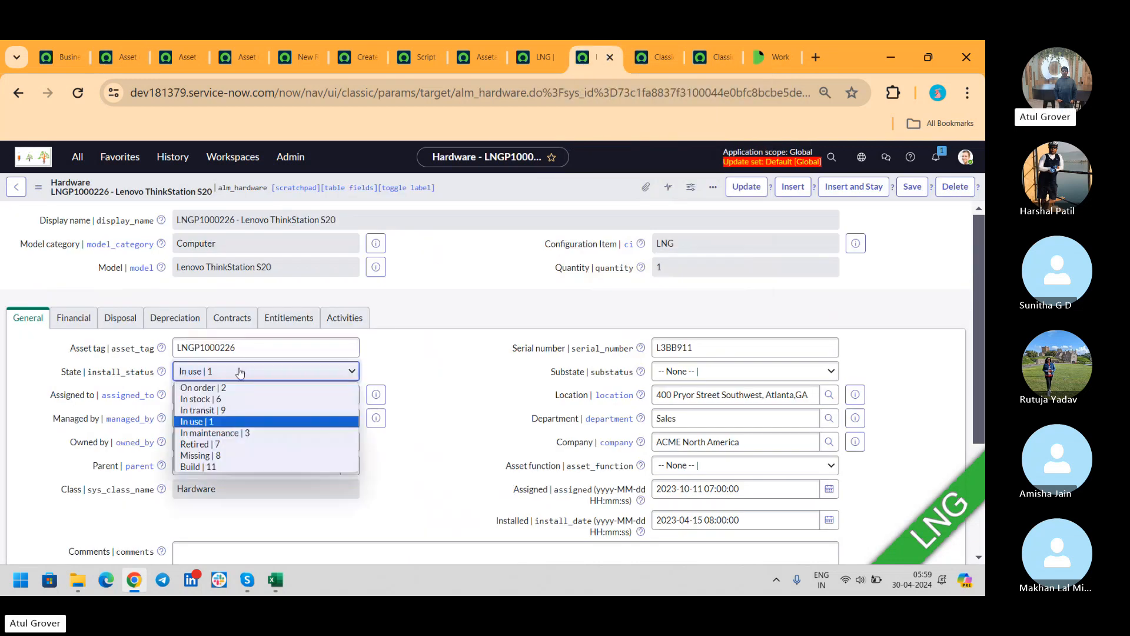
left_click(213, 411)
left_click(701, 375)
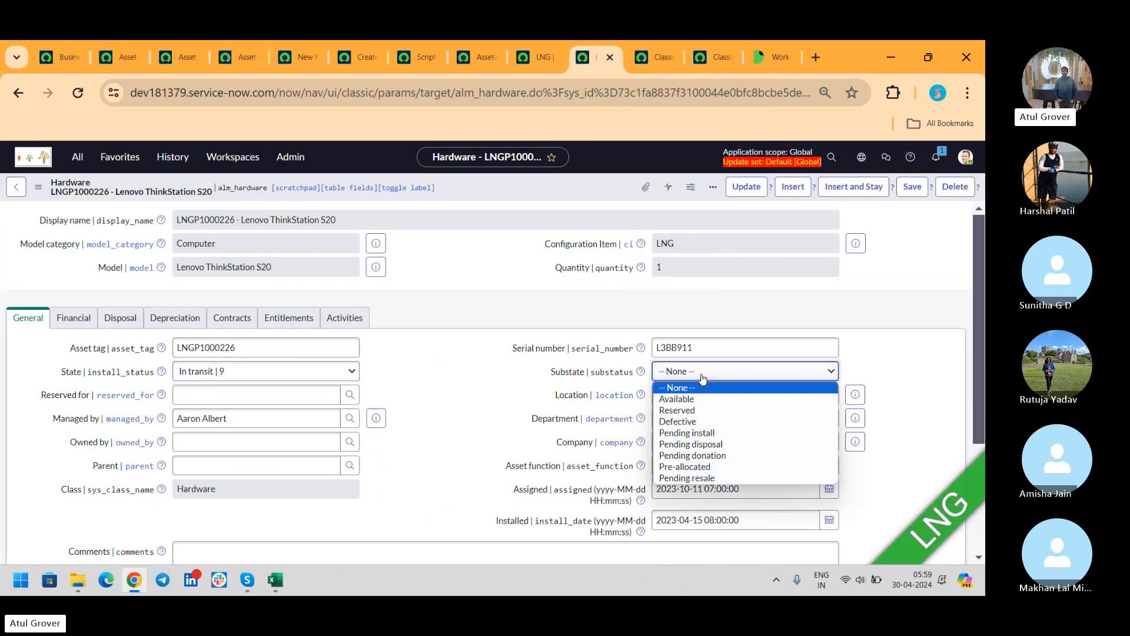
left_click(125, 57)
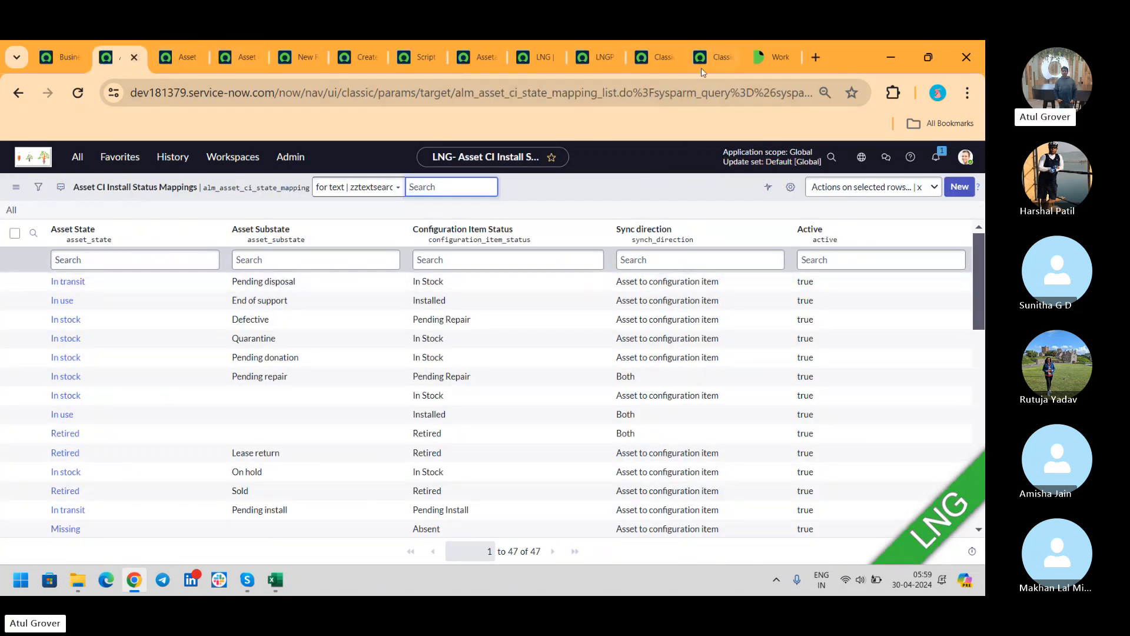
left_click(657, 57)
left_click(594, 57)
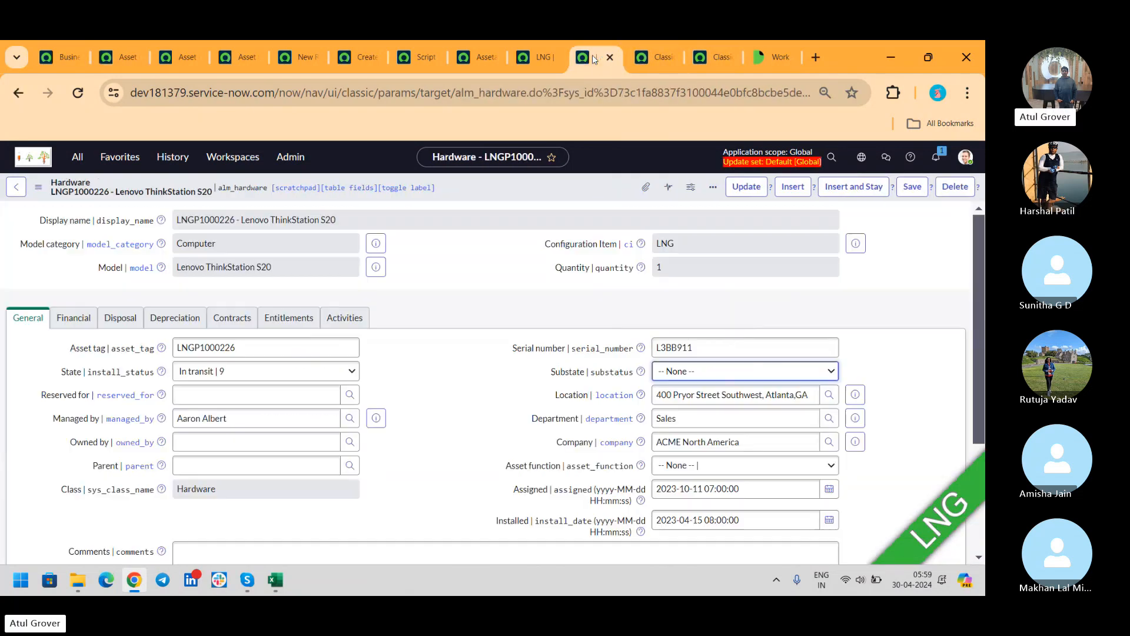
left_click(704, 372)
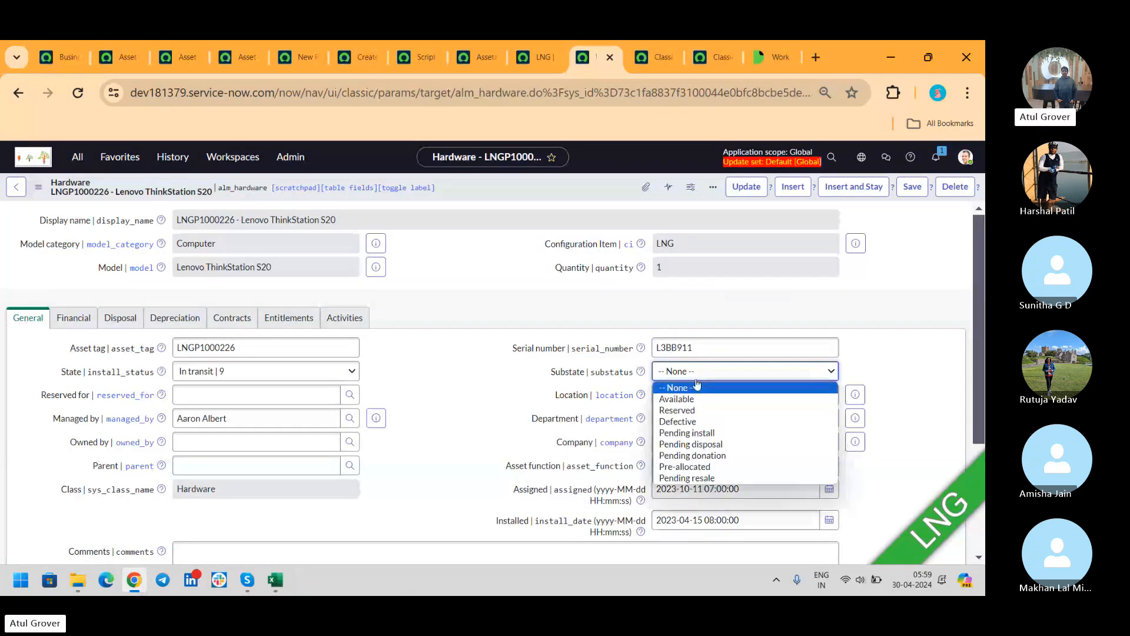
left_click(692, 444)
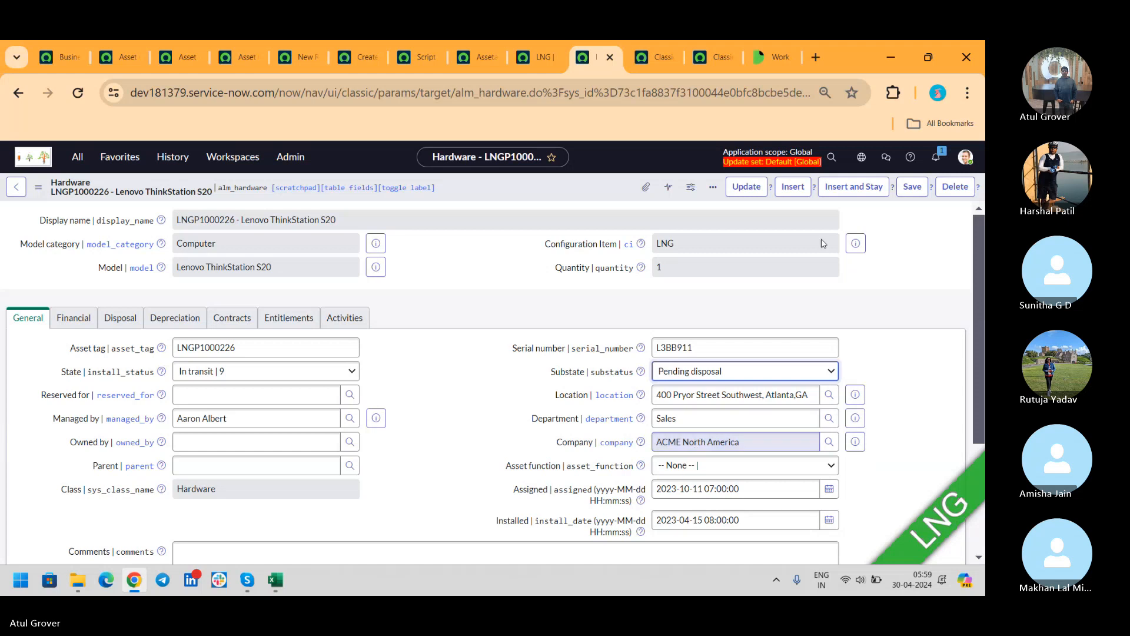
left_click(912, 187)
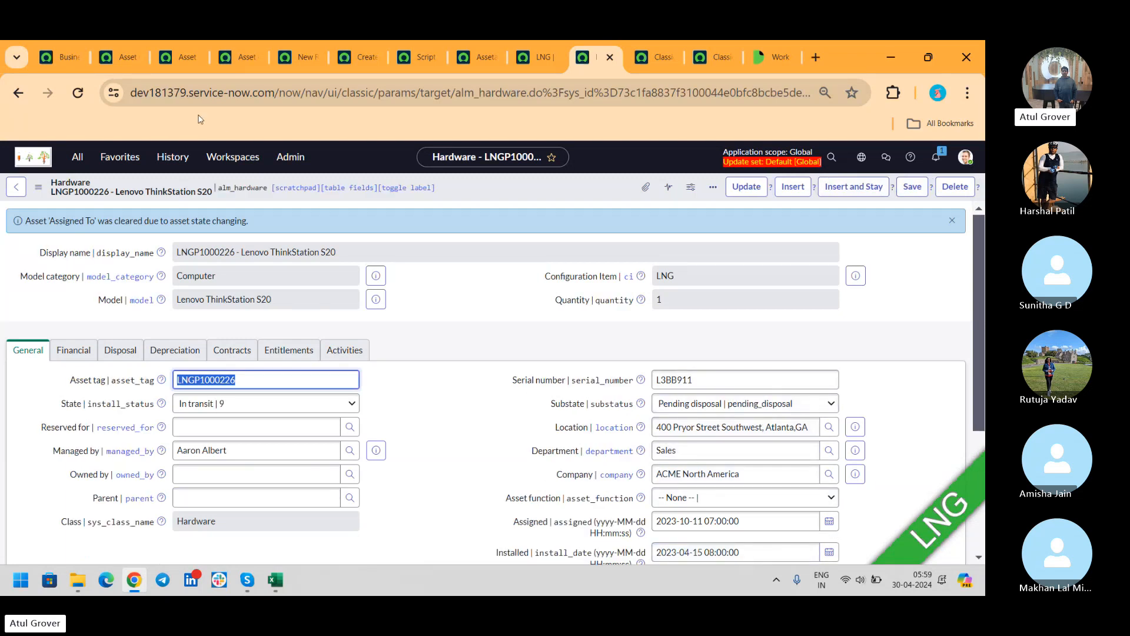
left_click(121, 57)
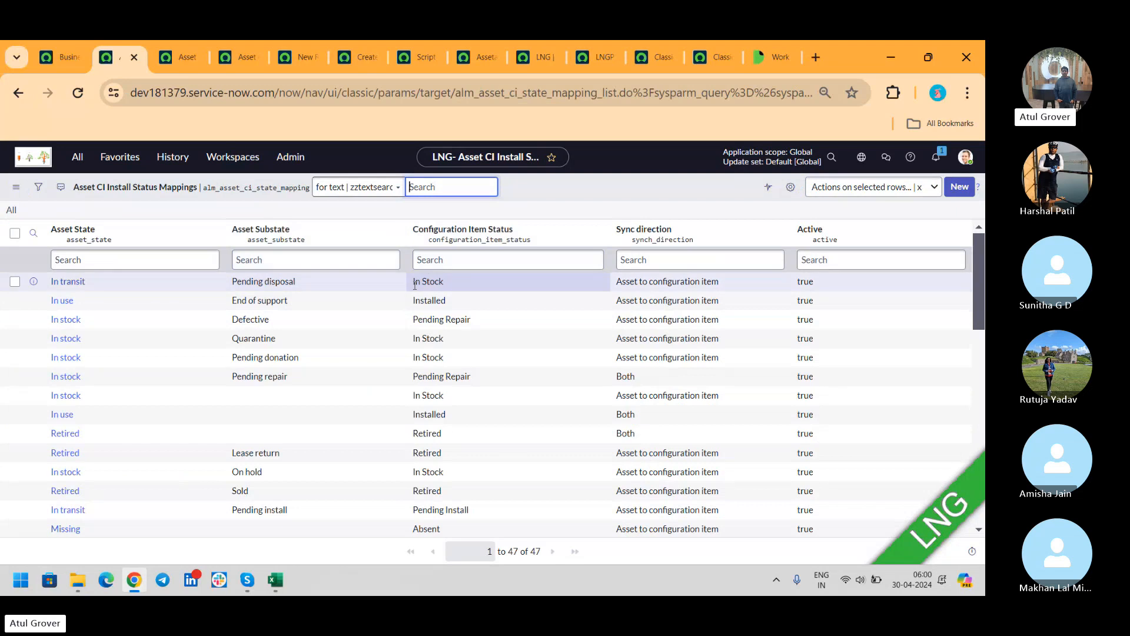
- Note that In transit/Pending disposal maps to In Stock, and check Computer LNG shows In Transit, Disposable
left_click_drag(413, 282, 451, 287)
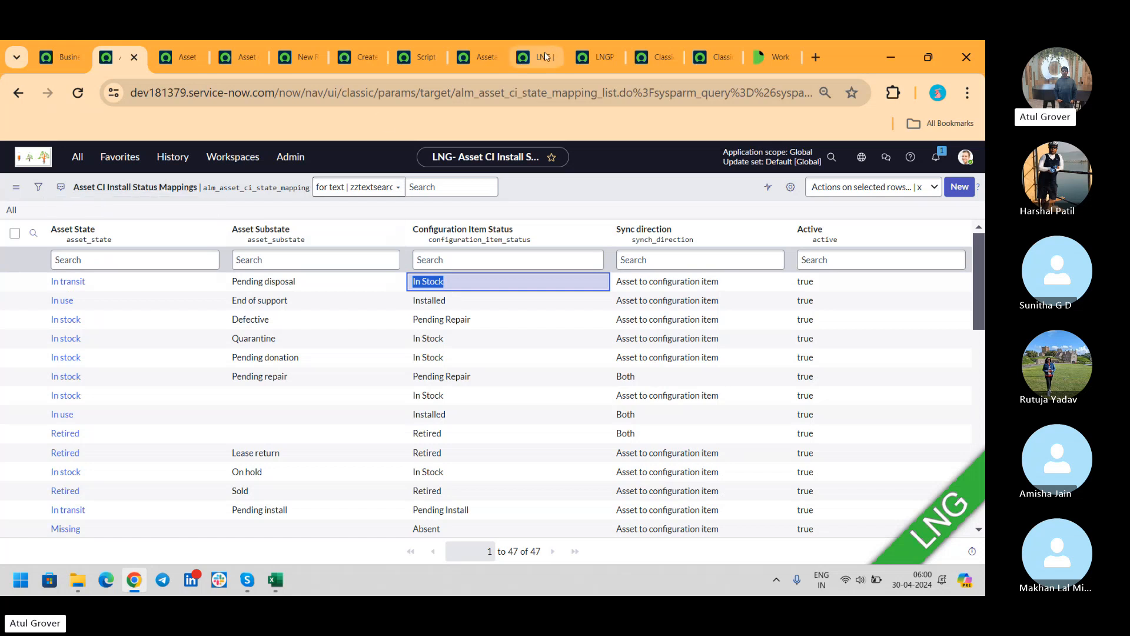
left_click(596, 61)
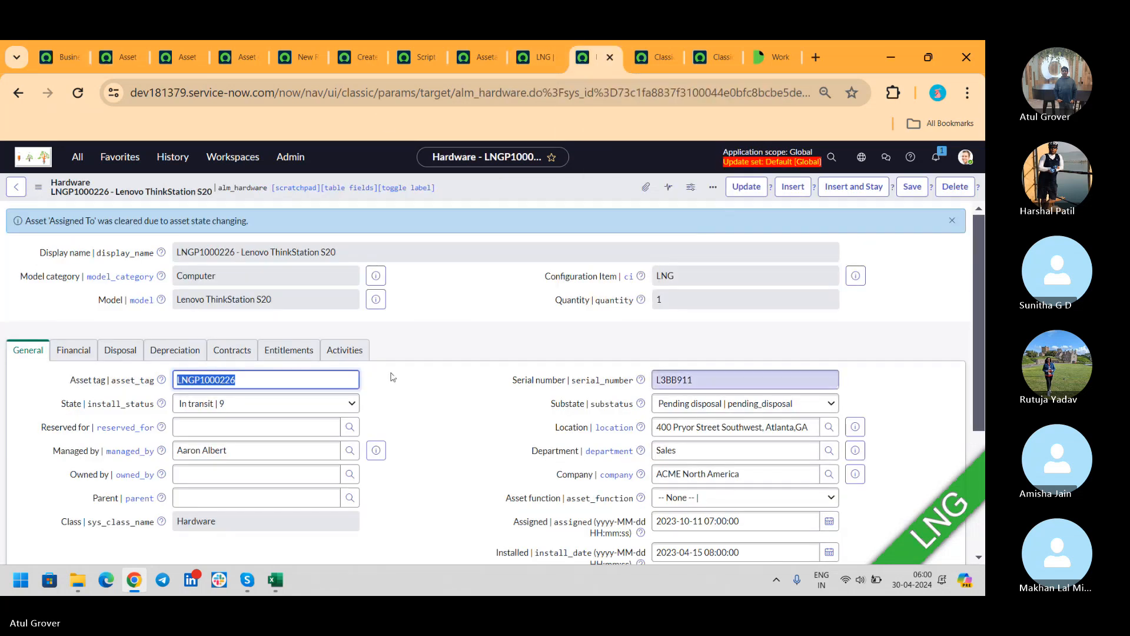
left_click(536, 57)
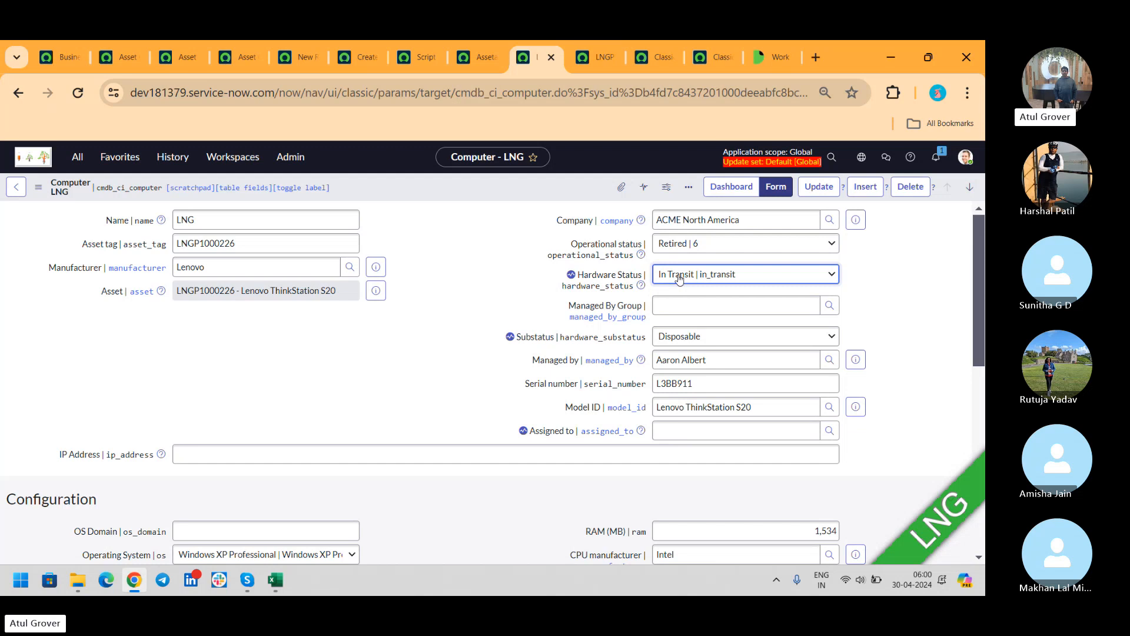
left_click(120, 57)
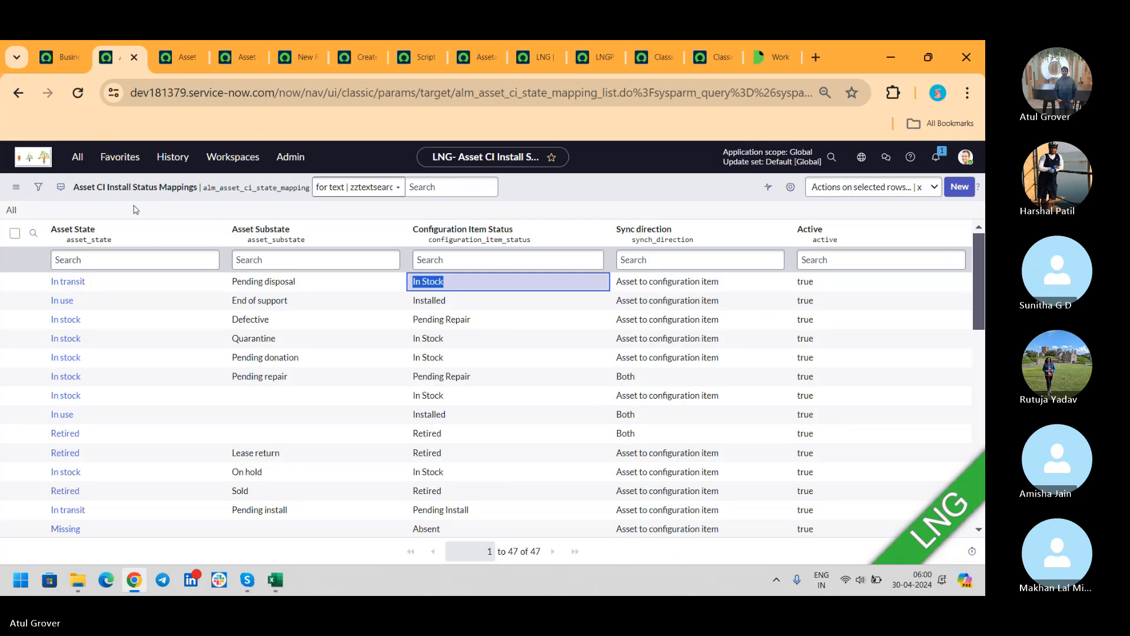
- Confirm Computer LNG's Operational status stays Retired, then view the 59 hardware state mappings
left_click(603, 59)
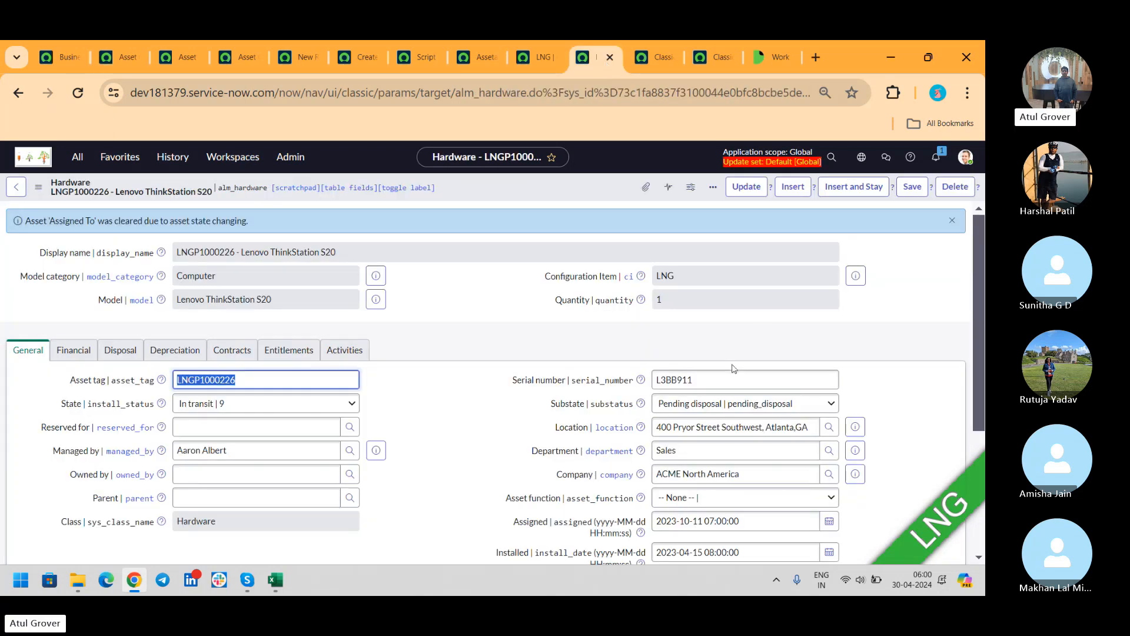
left_click(533, 57)
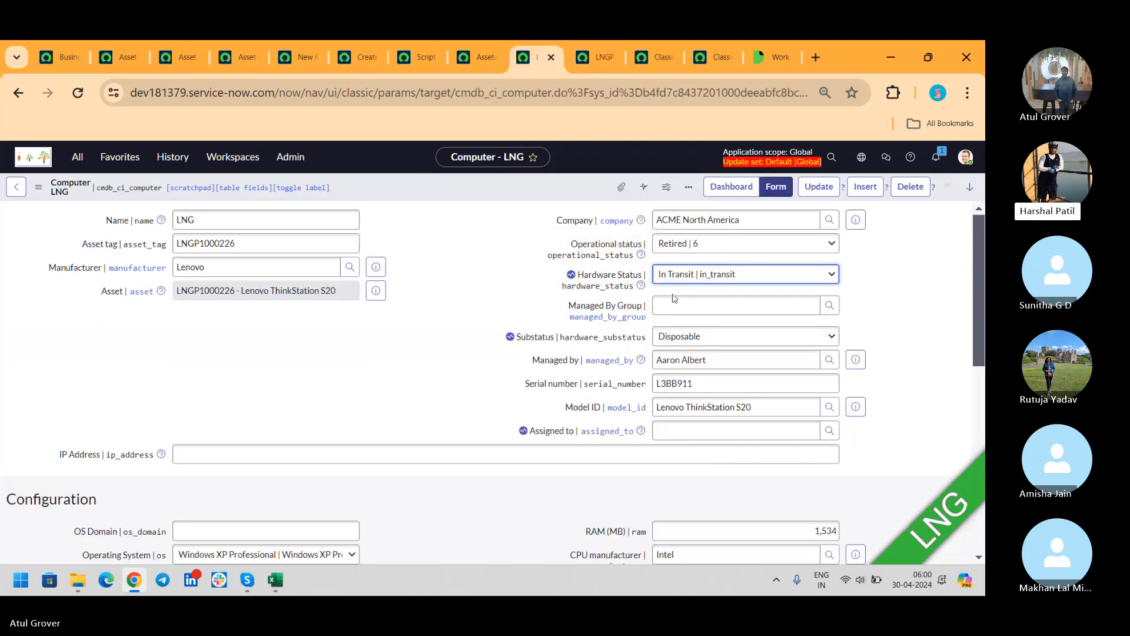
left_click(709, 248)
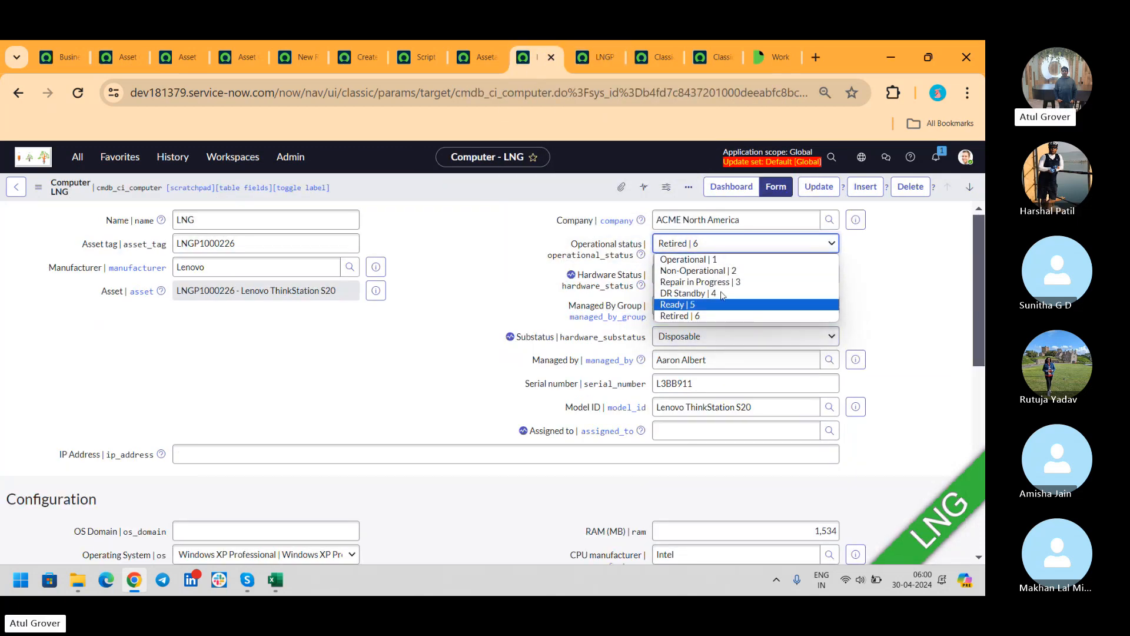
left_click(737, 317)
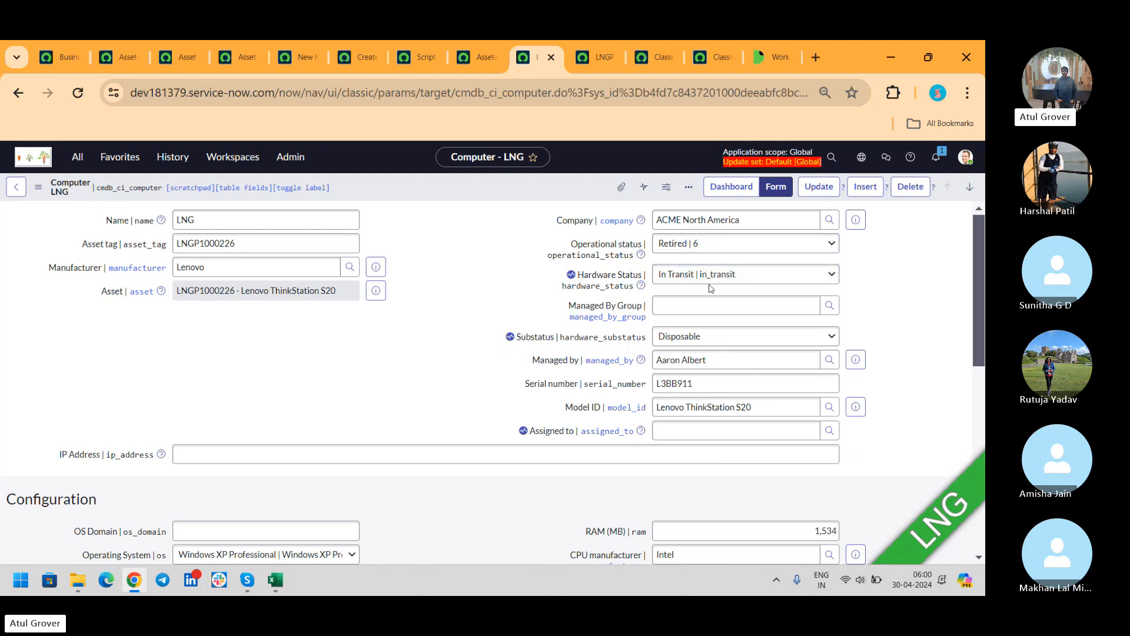
left_click(190, 56)
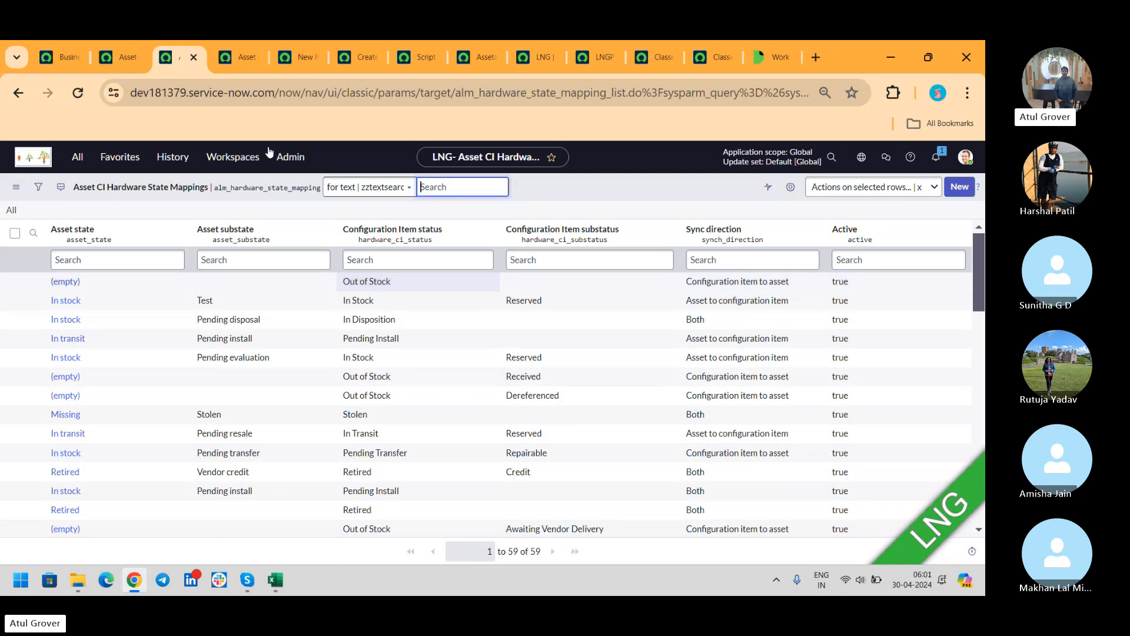
- Compare the Hardware State Mappings list with the 47 Install Status Mappings, ending on the latter
left_click(123, 55)
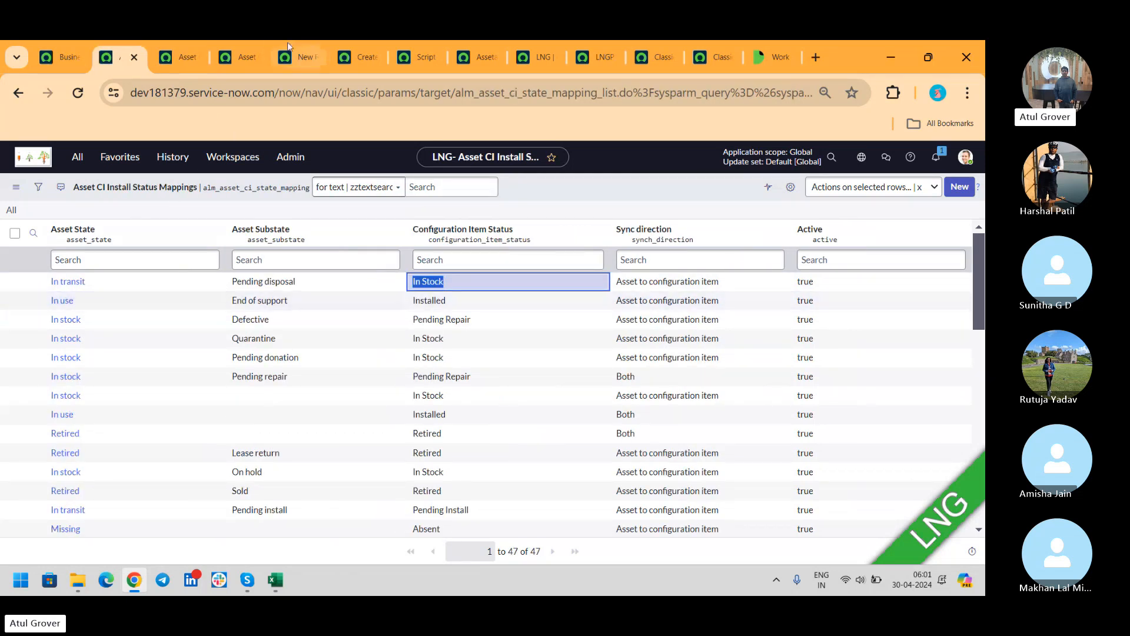
left_click(180, 57)
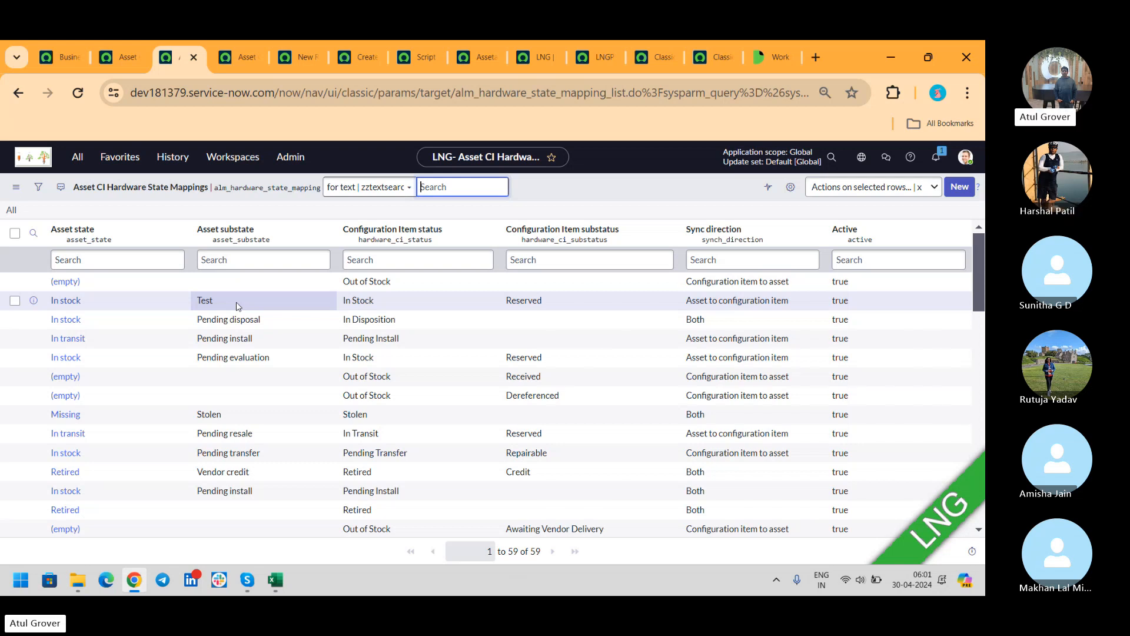
left_click(121, 57)
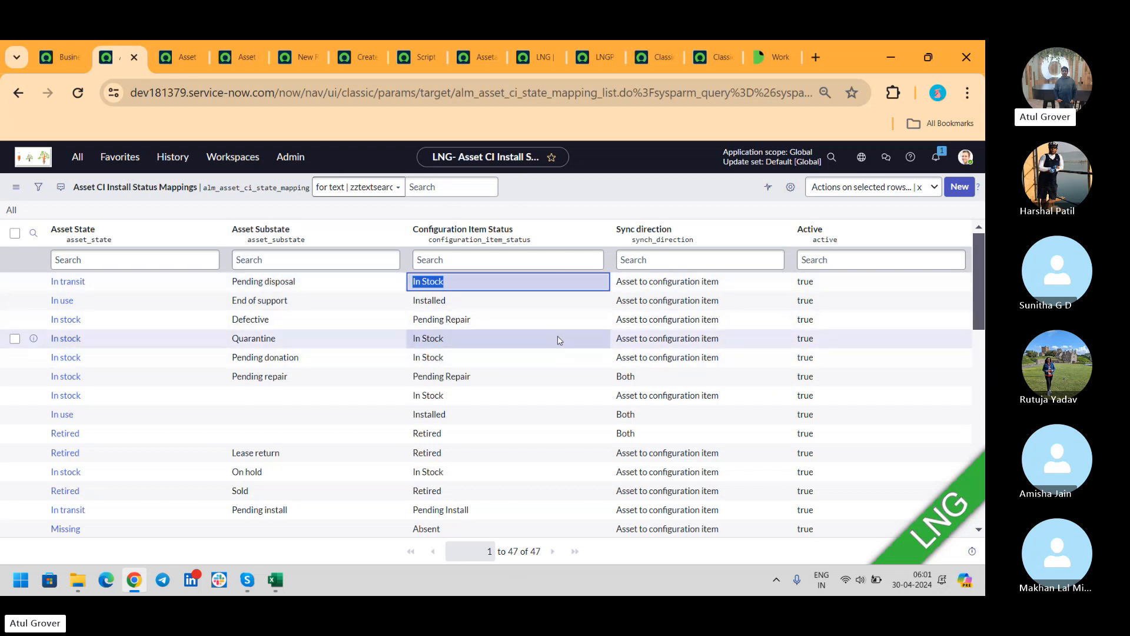
mouse_move(980, 261)
left_mouse_down()
mouse_move(979, 437)
mouse_move(979, 259)
left_mouse_up()
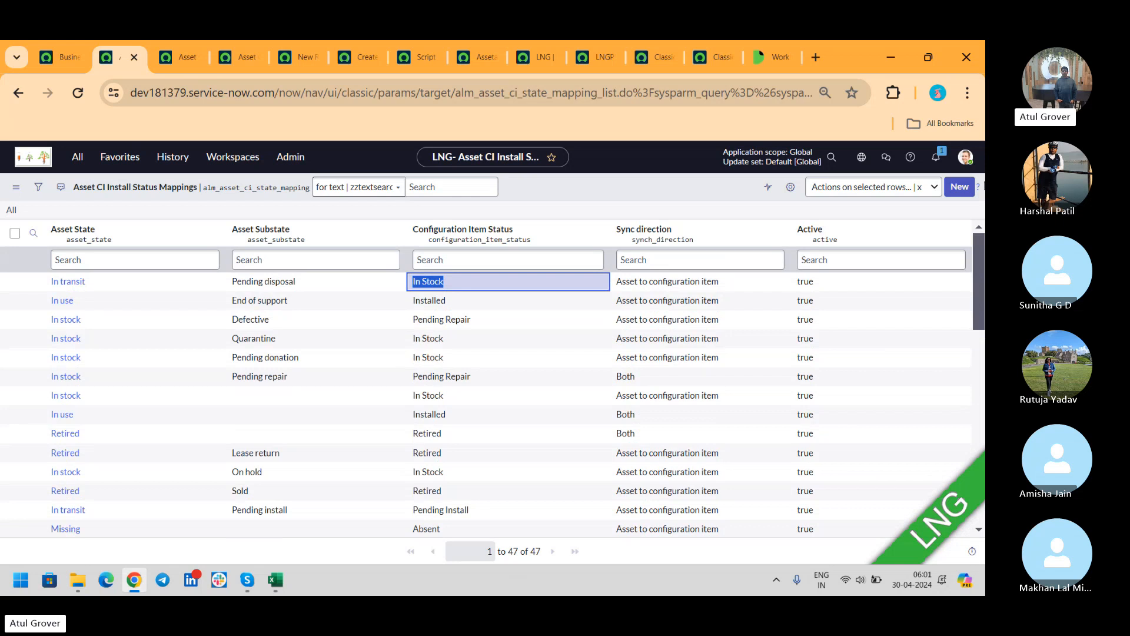
- Look over the LNG computer record, then return to asset LNGP1000226, still In transit/Pending disposal
left_click(592, 57)
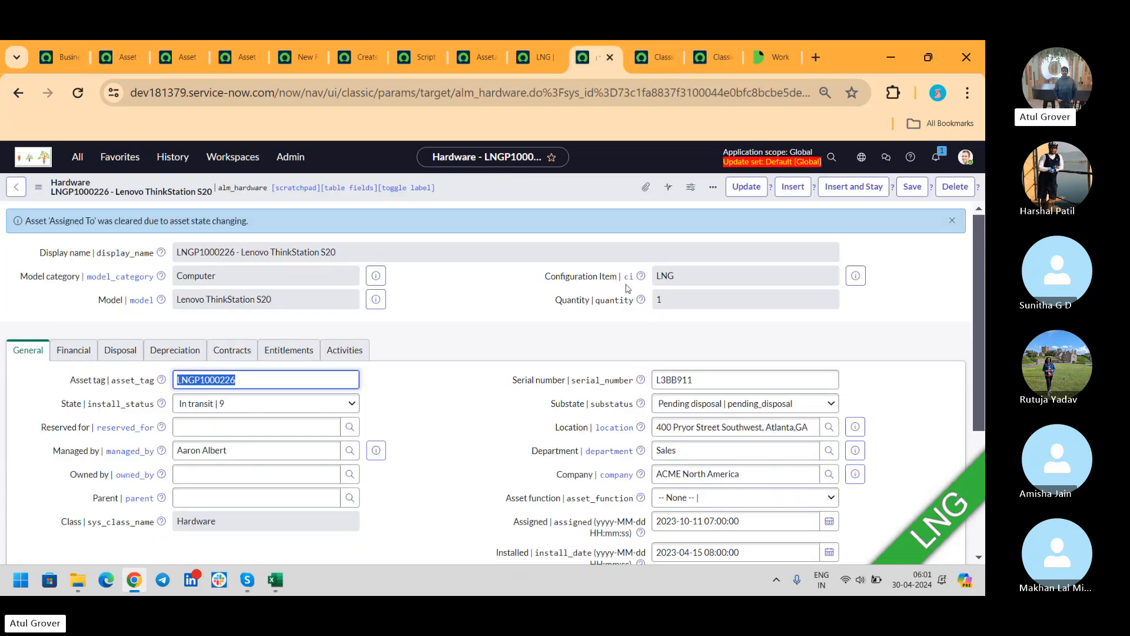
left_click(532, 56)
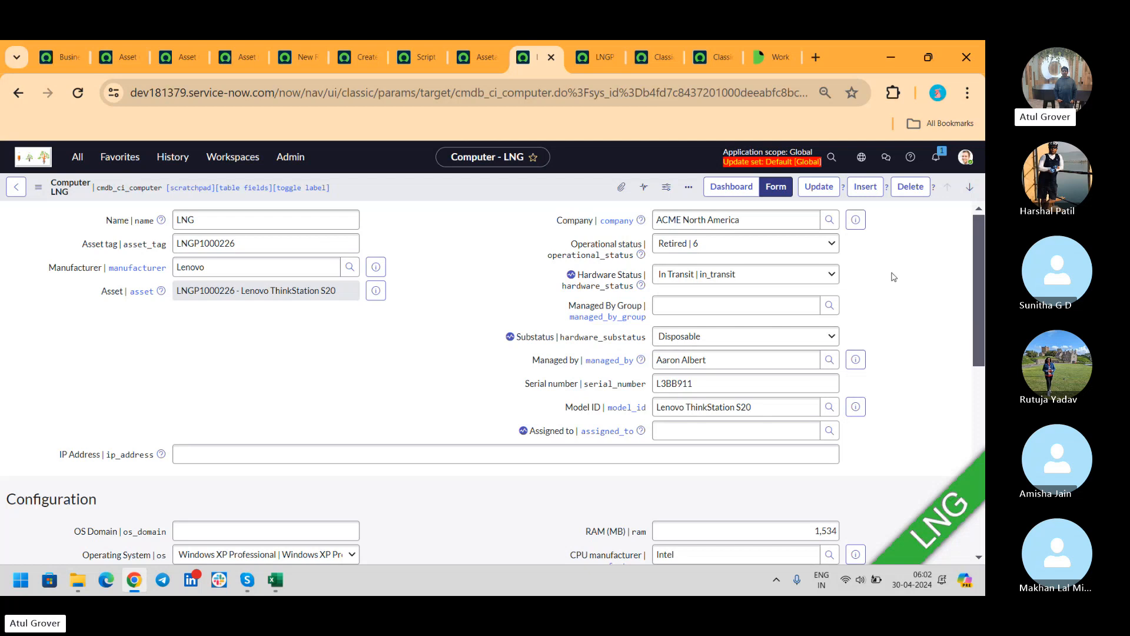
left_click(601, 57)
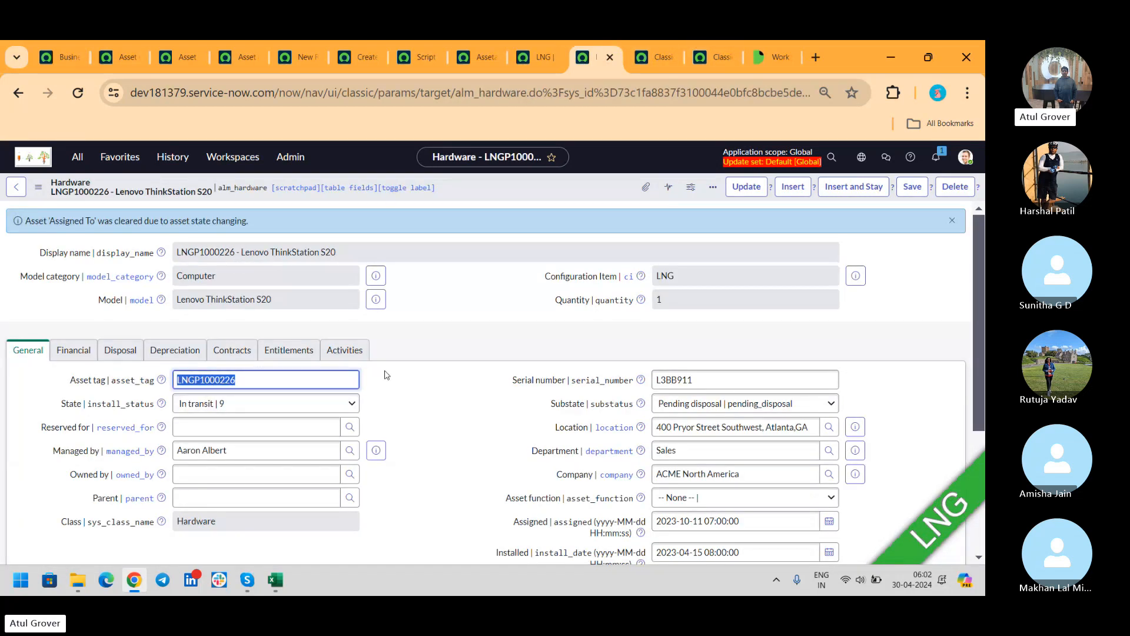
- Save LNGP1000226 as In use/Pending retirement and confirm LNG now shows Installed, substatus In Use
left_click(287, 403)
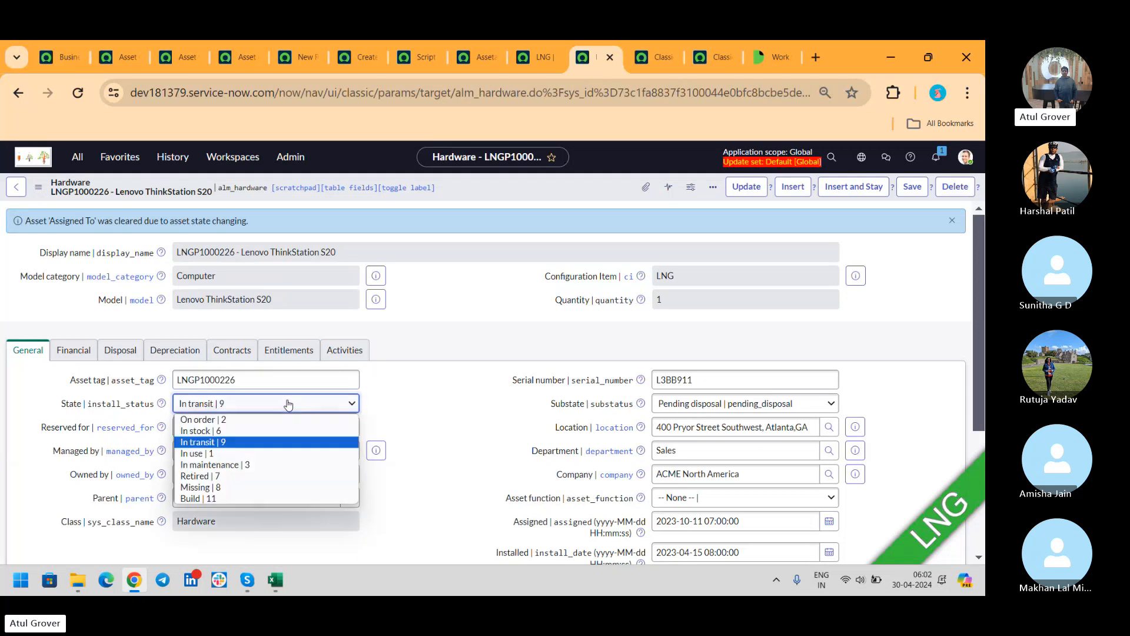
left_click(231, 453)
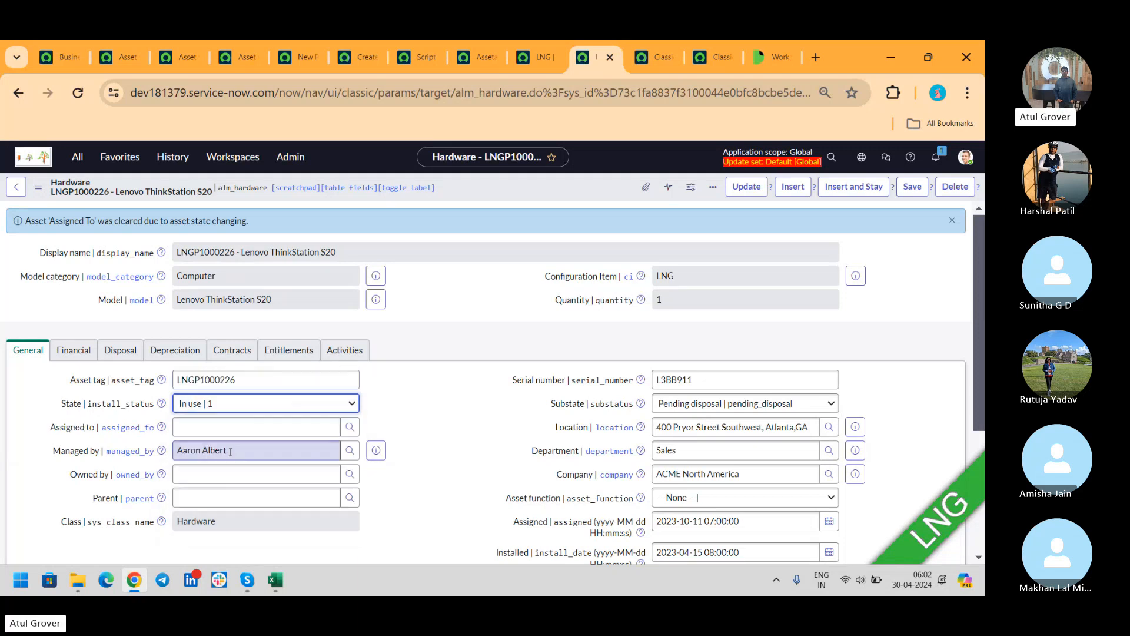
left_click(700, 404)
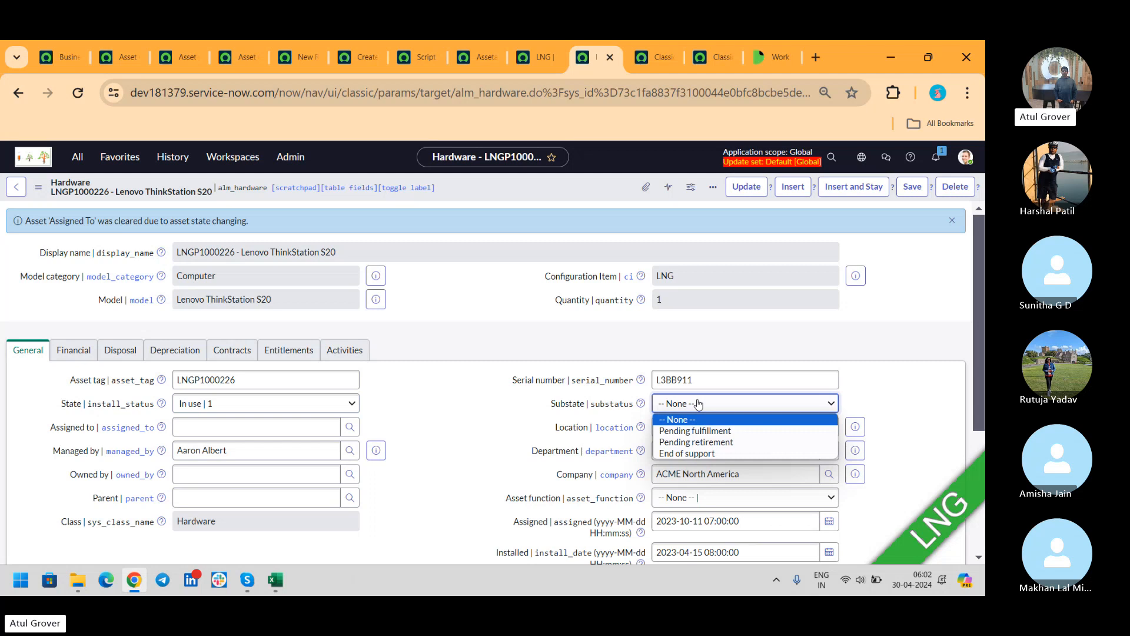
left_click(695, 446)
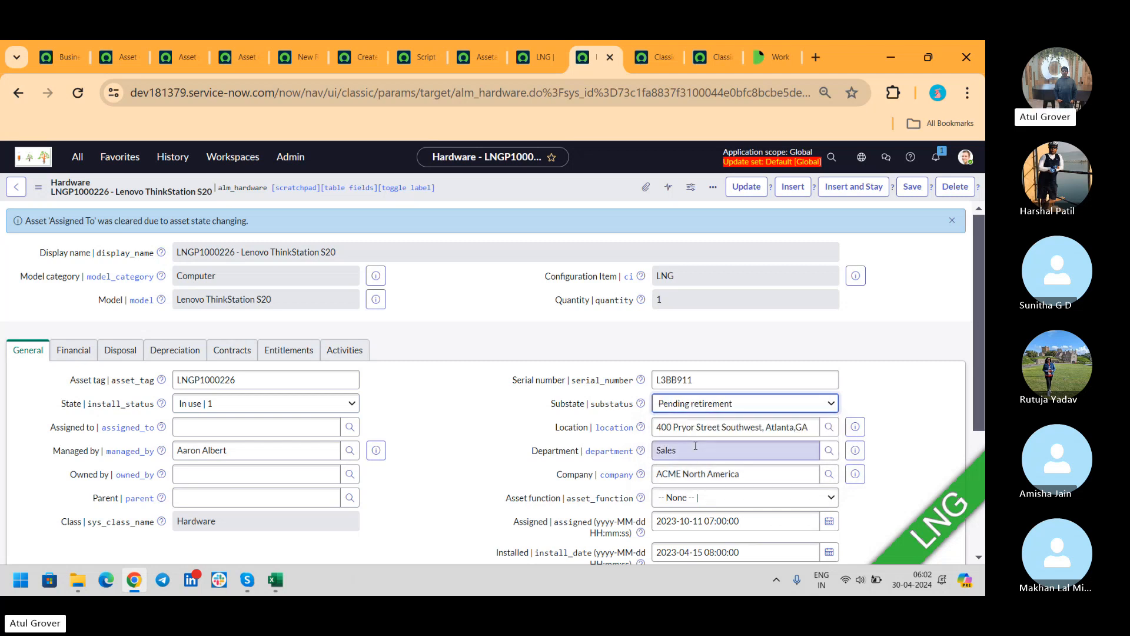
left_click(912, 186)
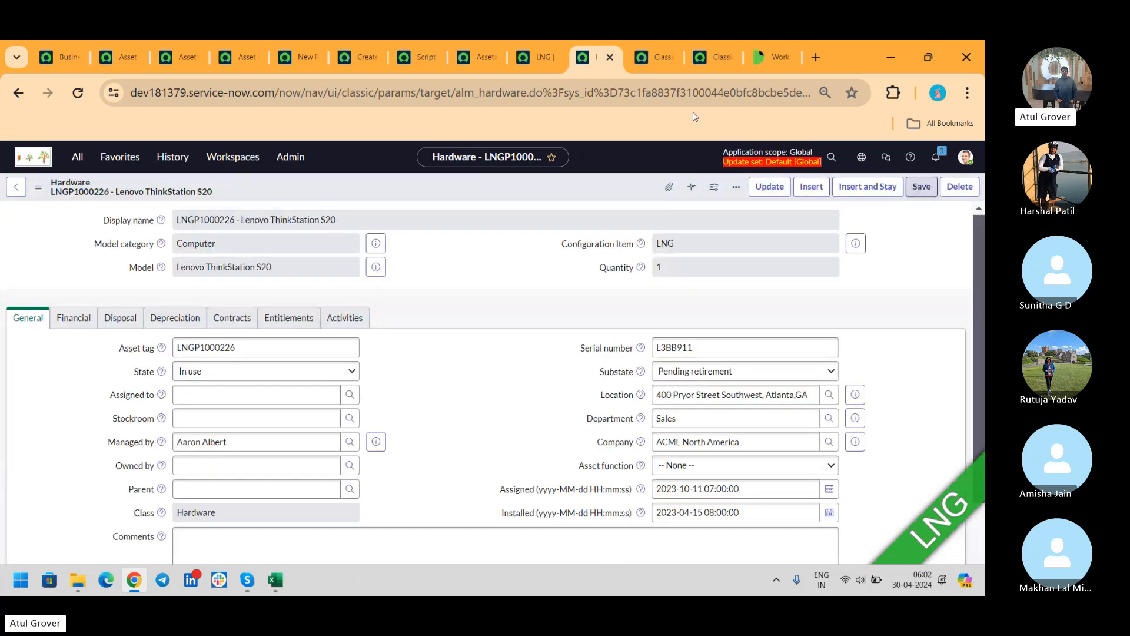
left_click(538, 58)
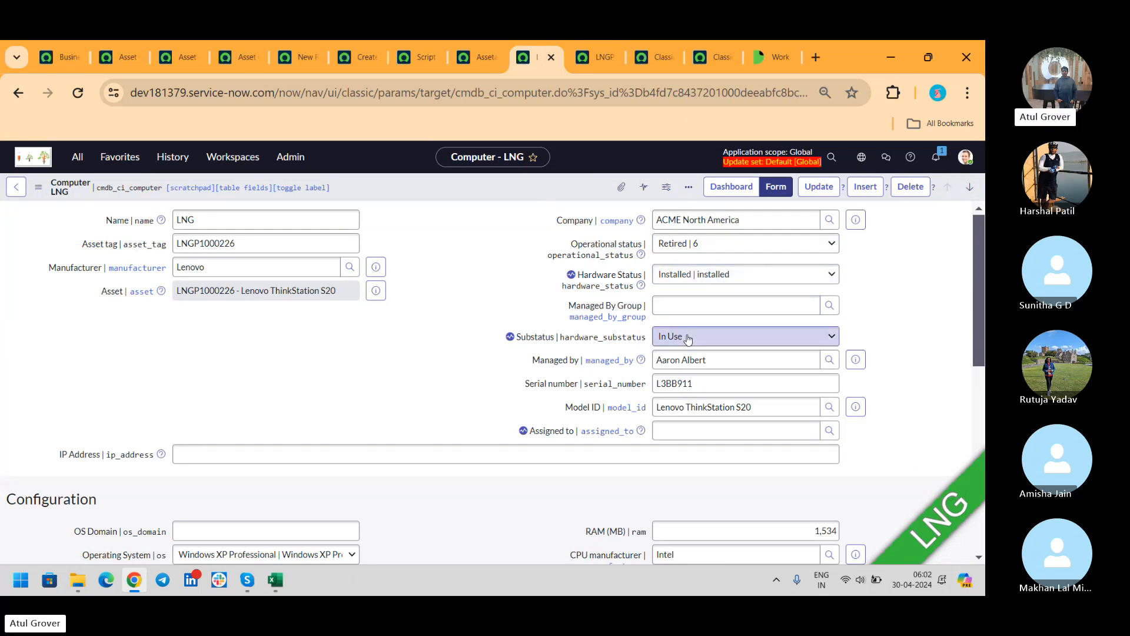
- Save Computer LNG as Repair in Progress, hardware status Out of Stock, substatus Awaiting Vendor Delivery
left_click(694, 246)
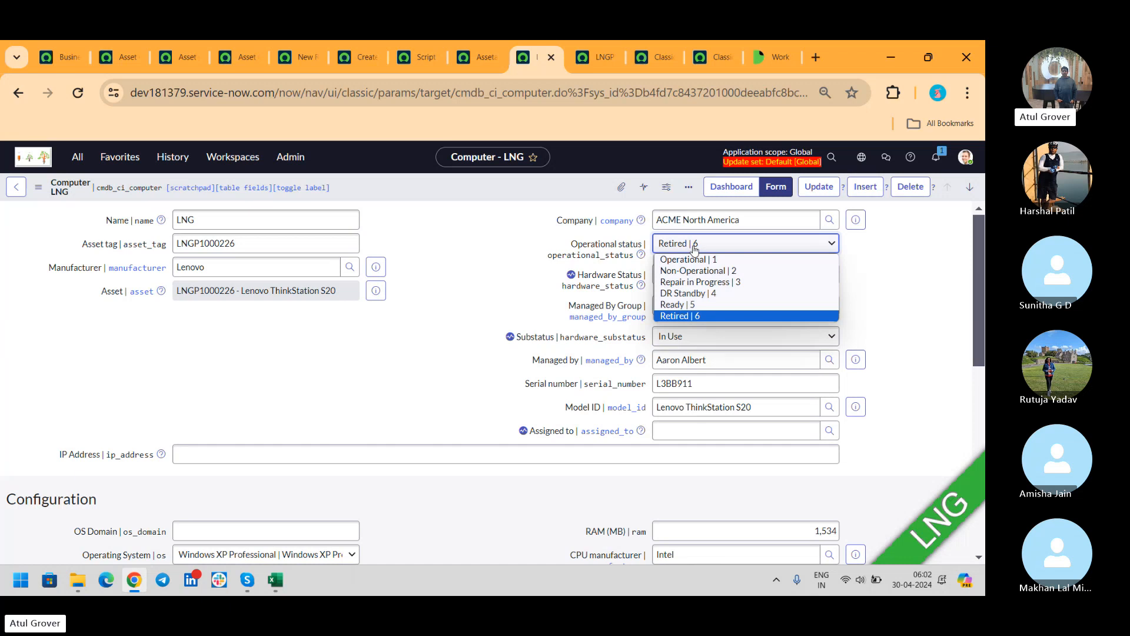
left_click(686, 284)
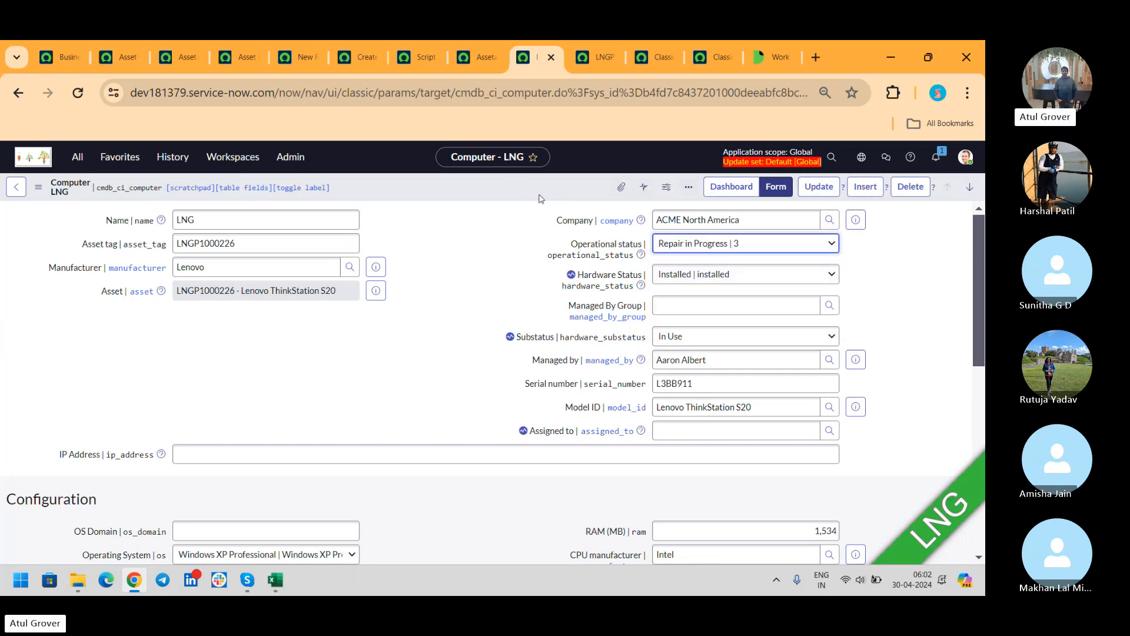
left_click(701, 275)
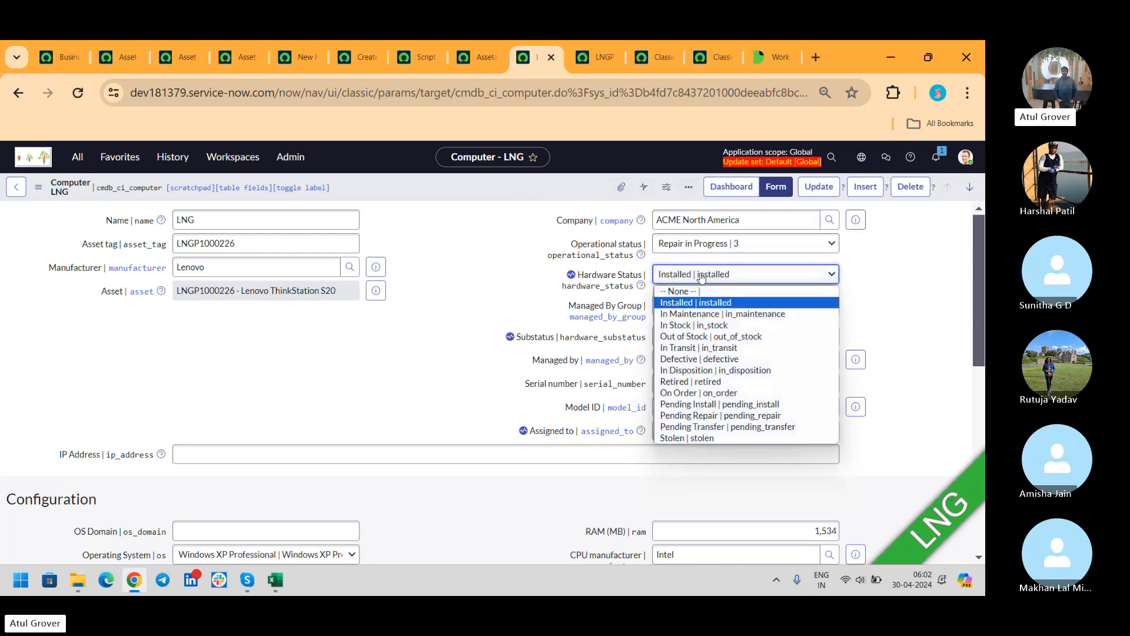
left_click(698, 336)
left_click(699, 340)
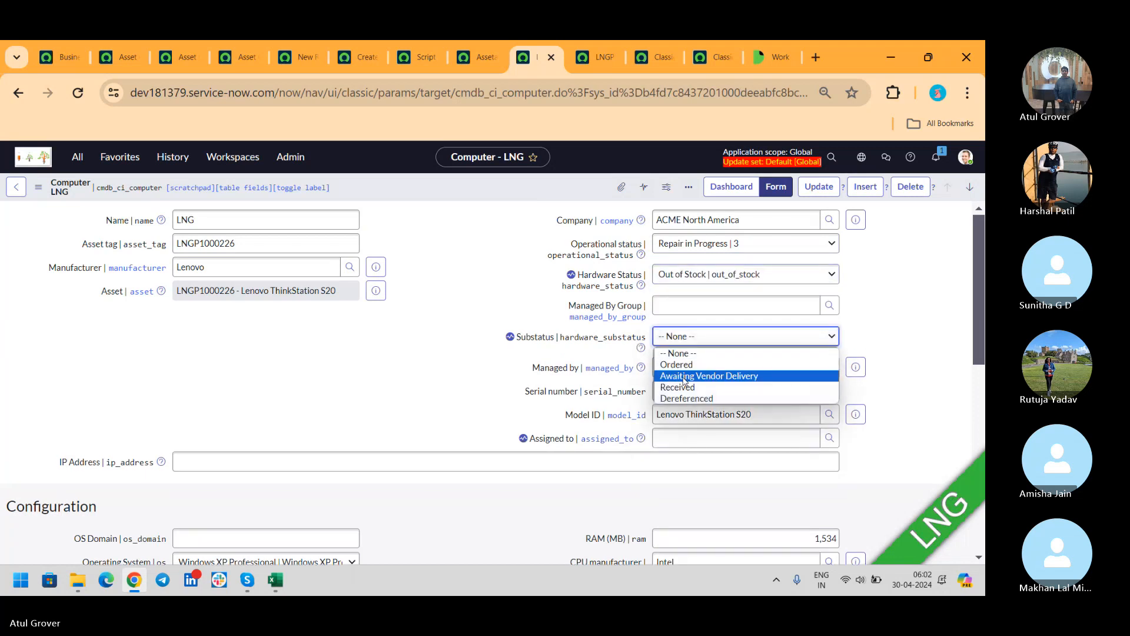
left_click(703, 374)
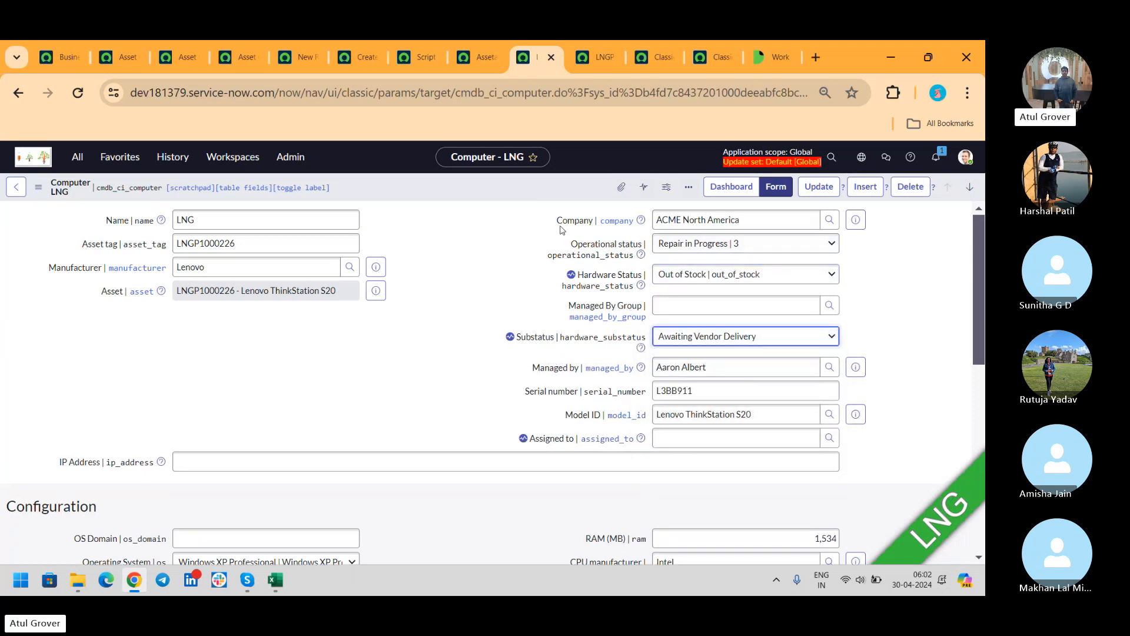
right_click(490, 192)
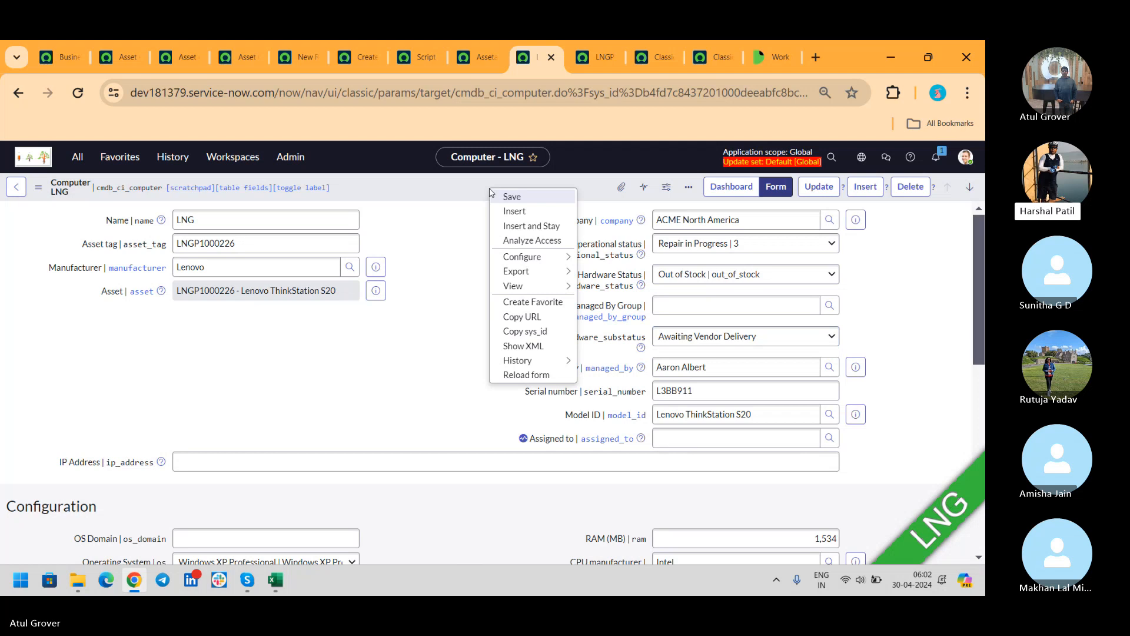
left_click(492, 194)
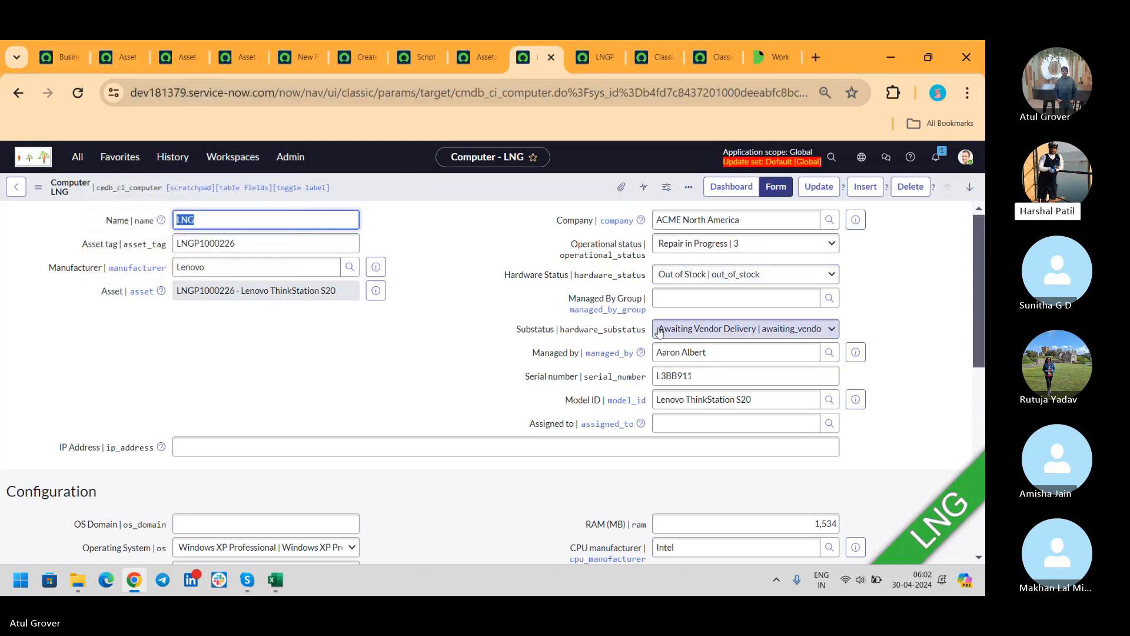
left_click(685, 282)
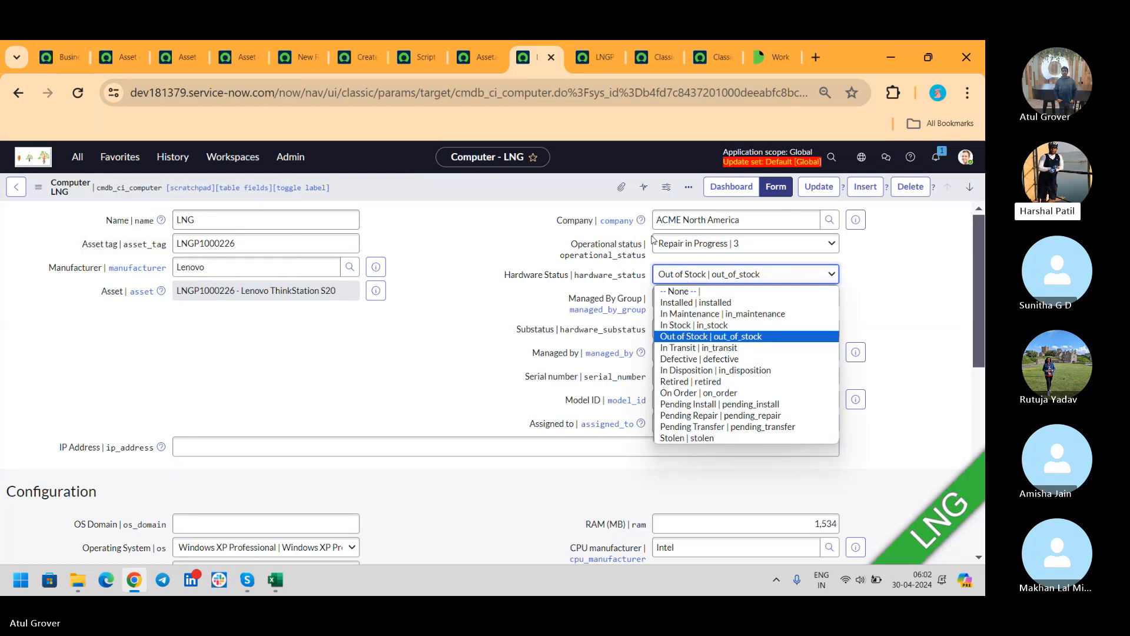
left_click(595, 57)
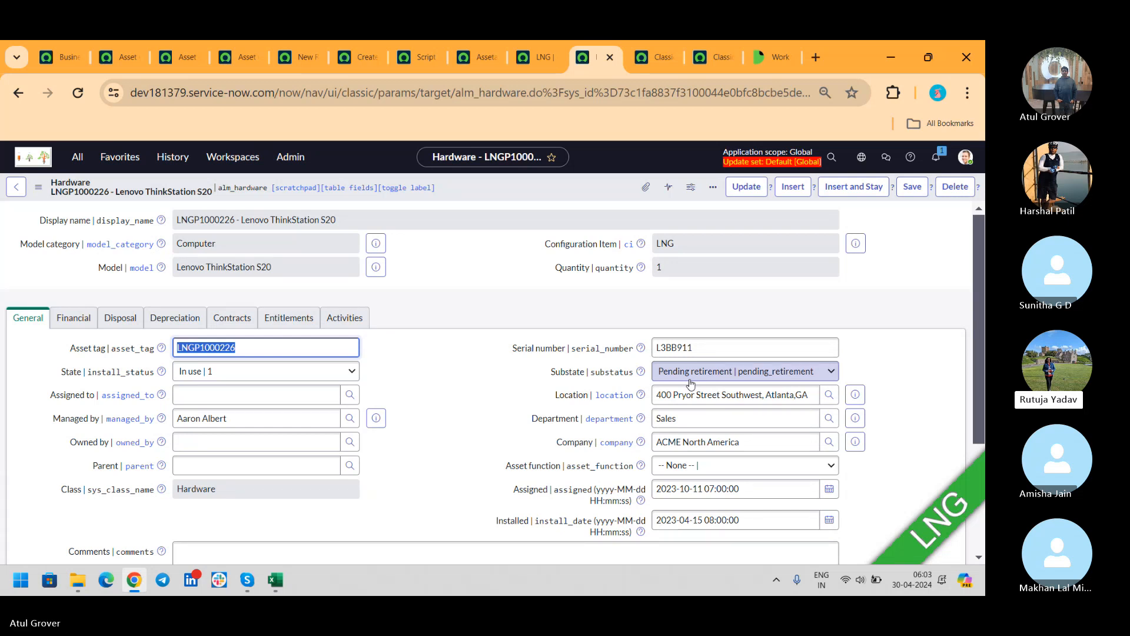
- Review the LNGP1000226 asset's Disposal, Depreciation, Financial and General sections, glancing at the LNG computer
left_click(121, 319)
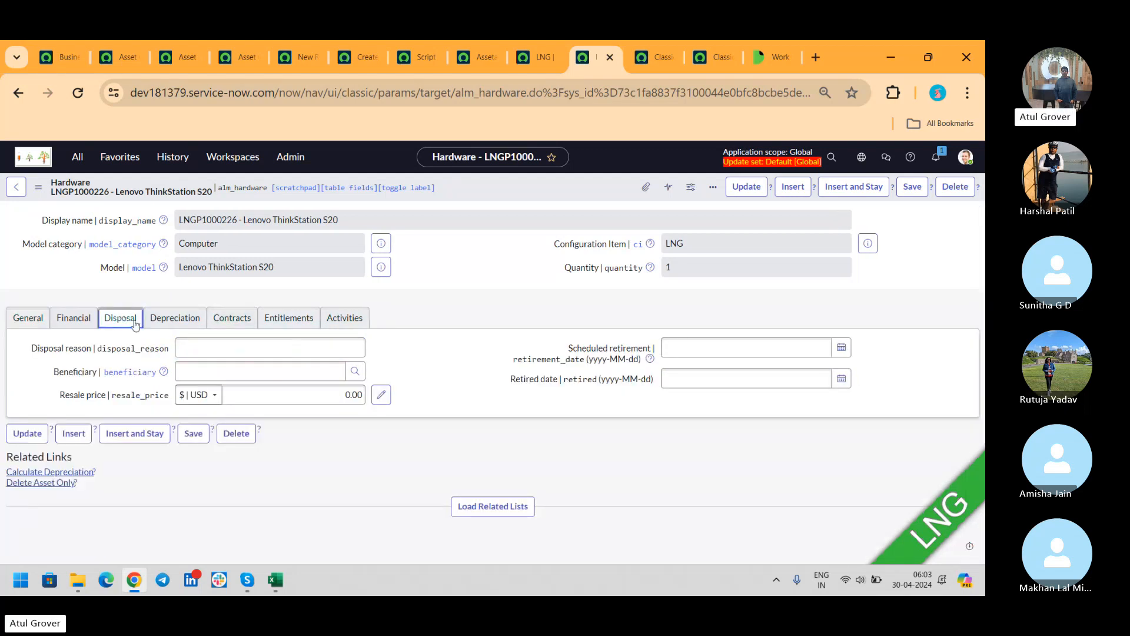
left_click(168, 319)
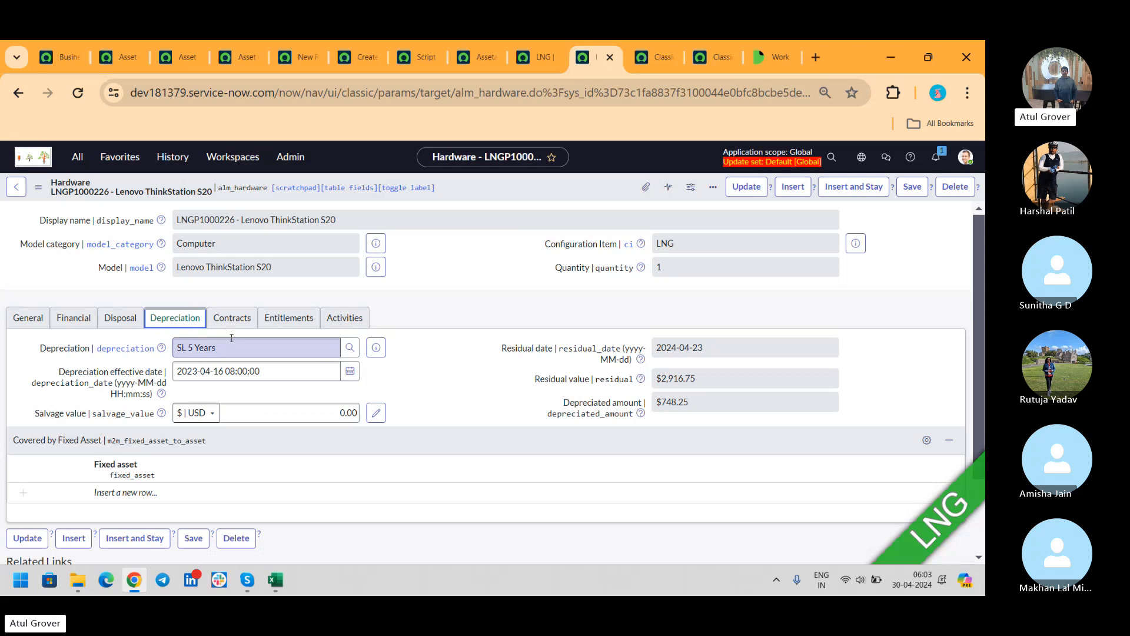
left_click(73, 320)
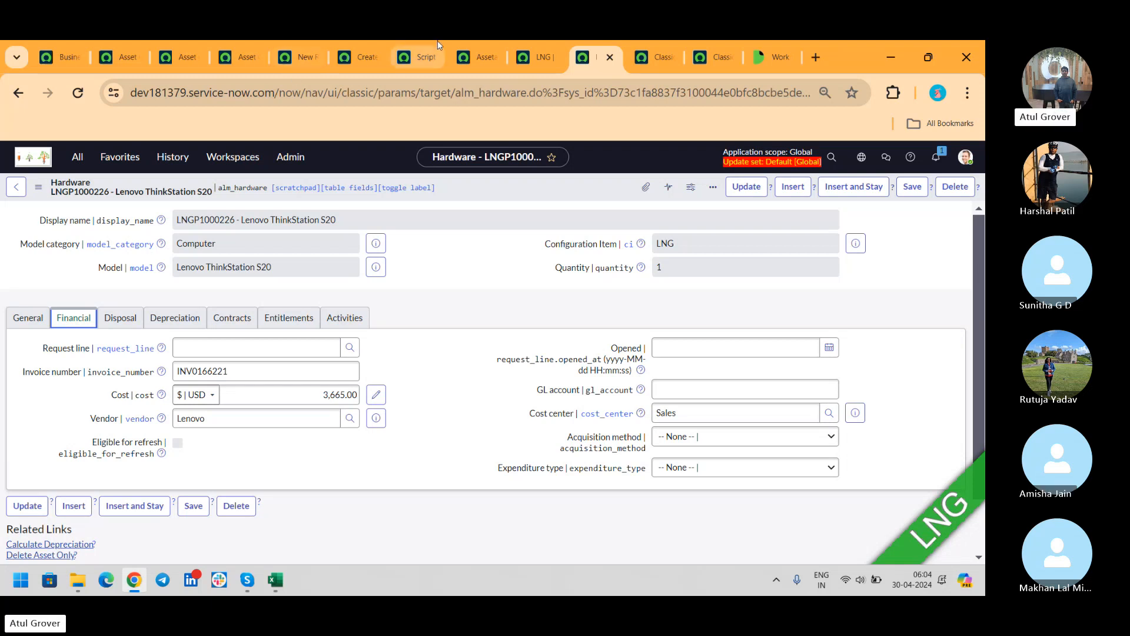
left_click(533, 57)
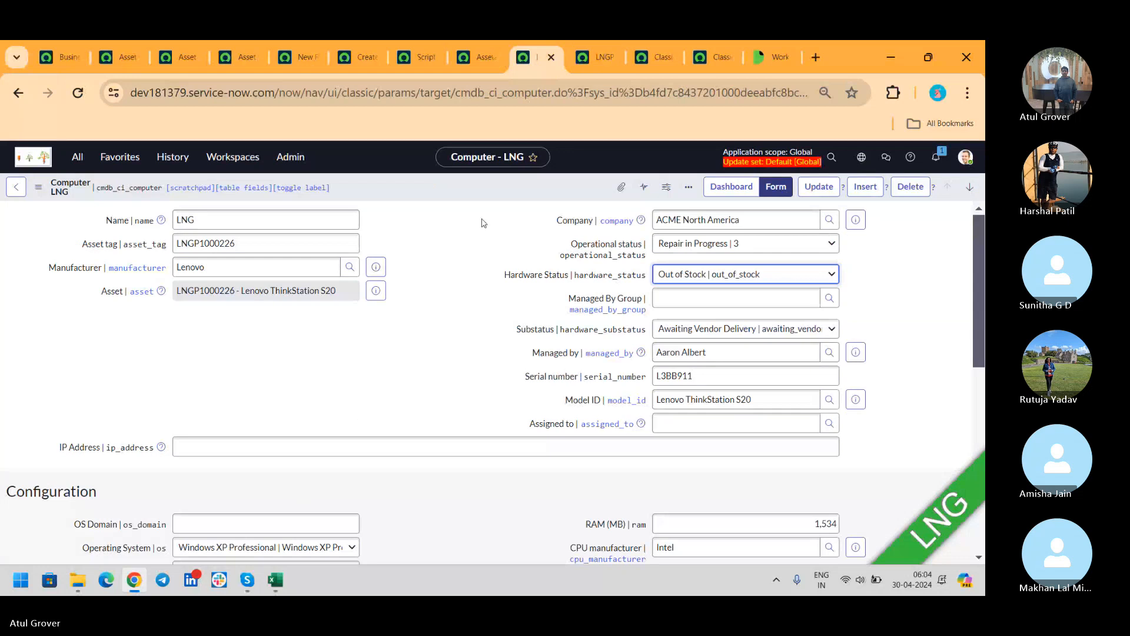
left_click(598, 59)
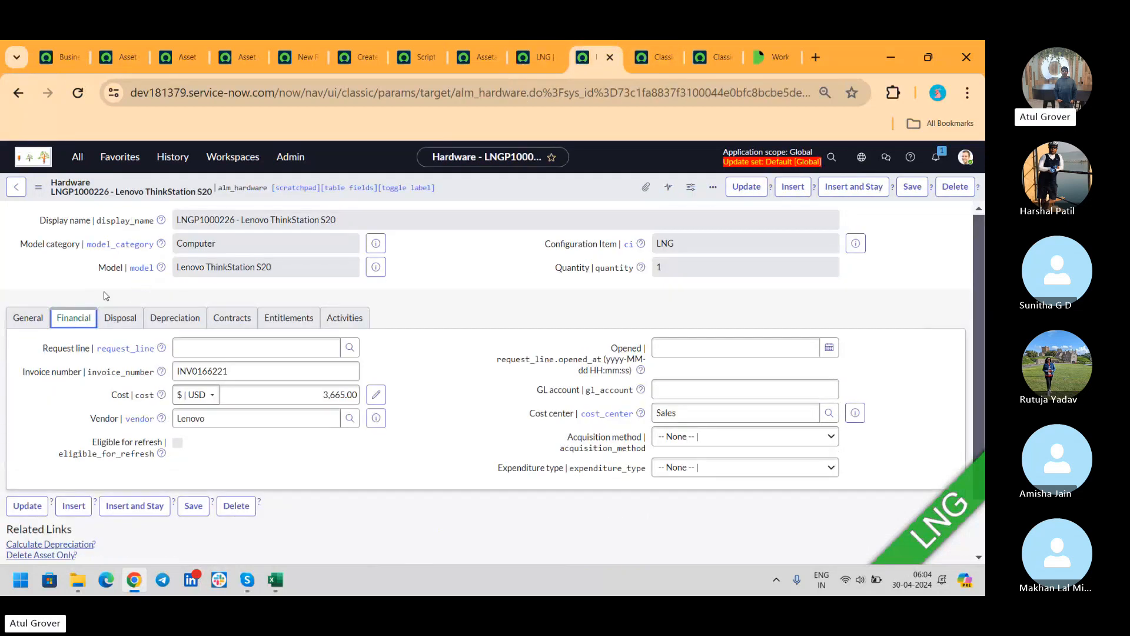
left_click(31, 319)
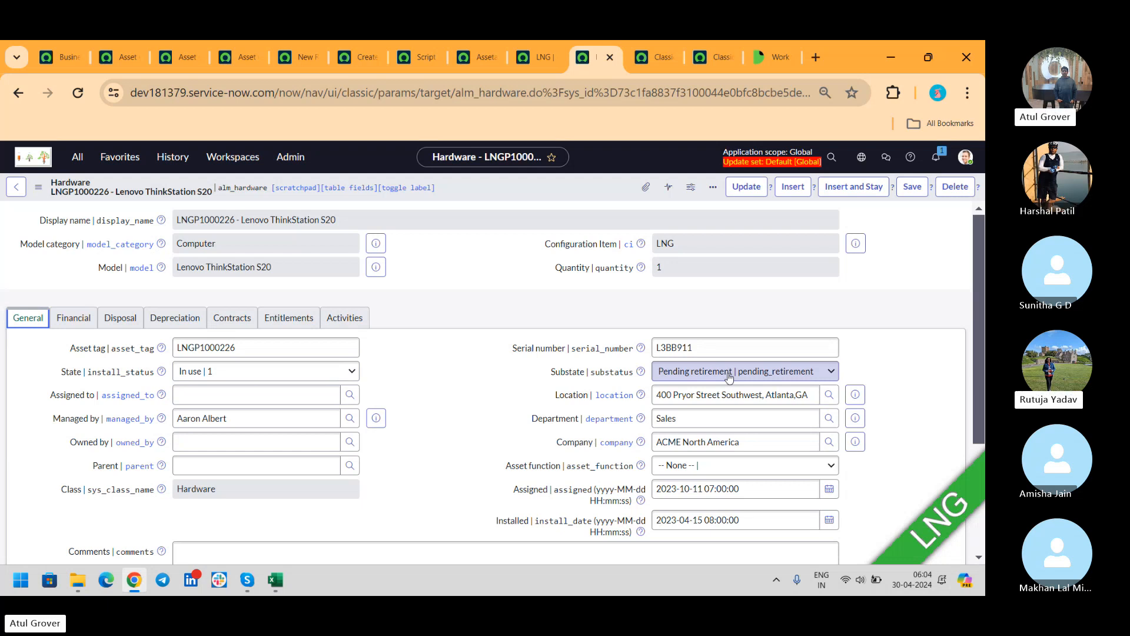
left_click(172, 61)
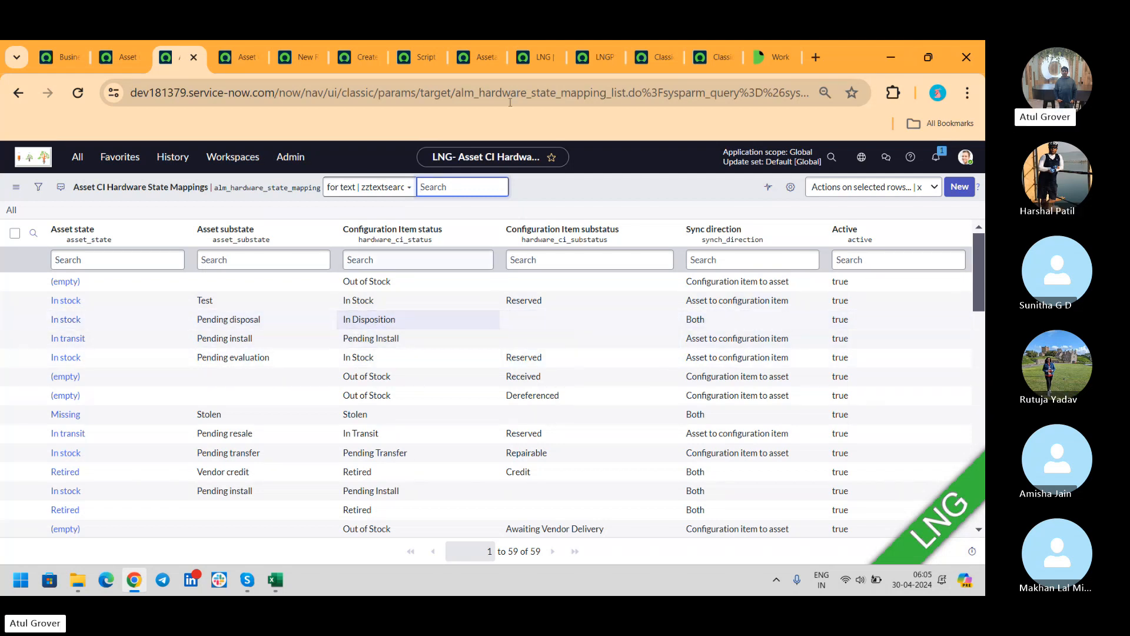
- Save Computer LNG with Hardware Status In Disposition and see the asset become In stock/Available
left_click(533, 51)
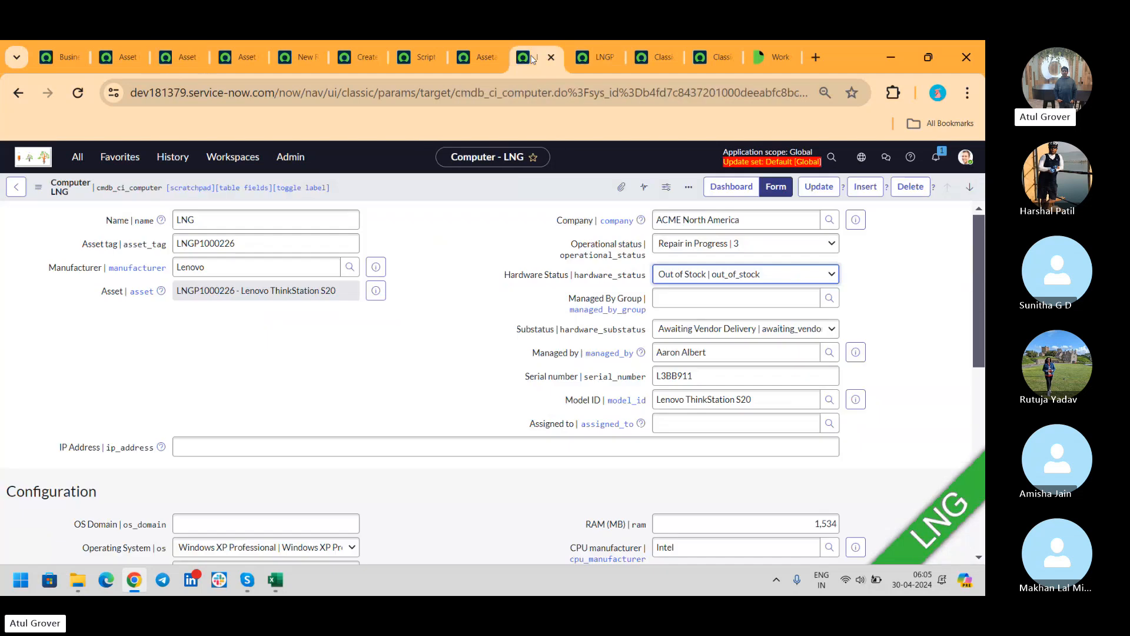
left_click(683, 277)
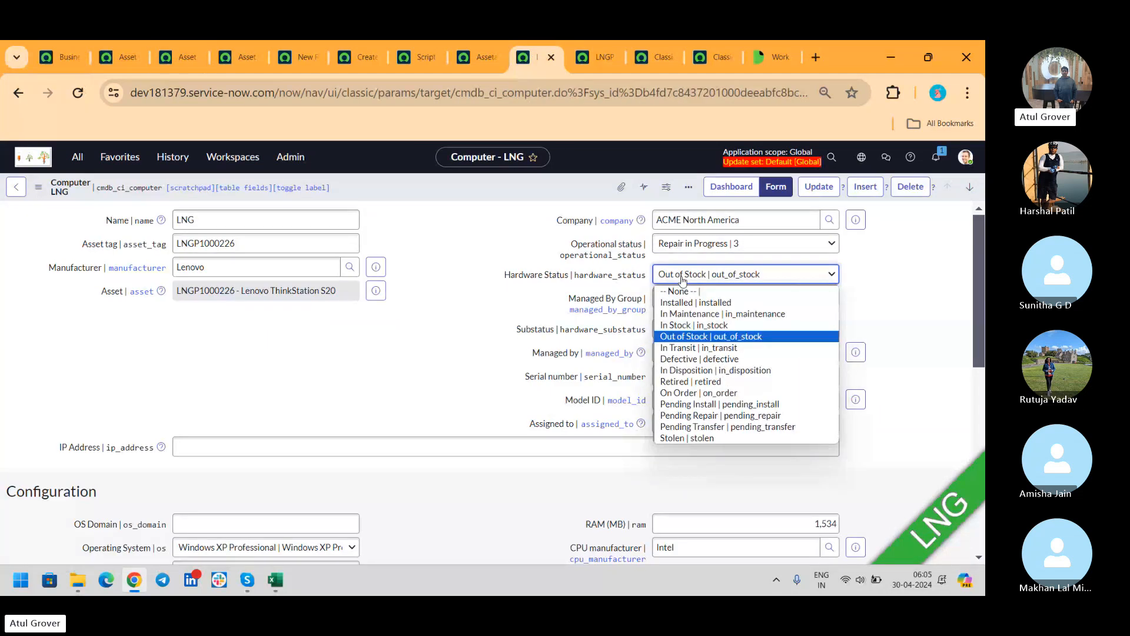
left_click(691, 370)
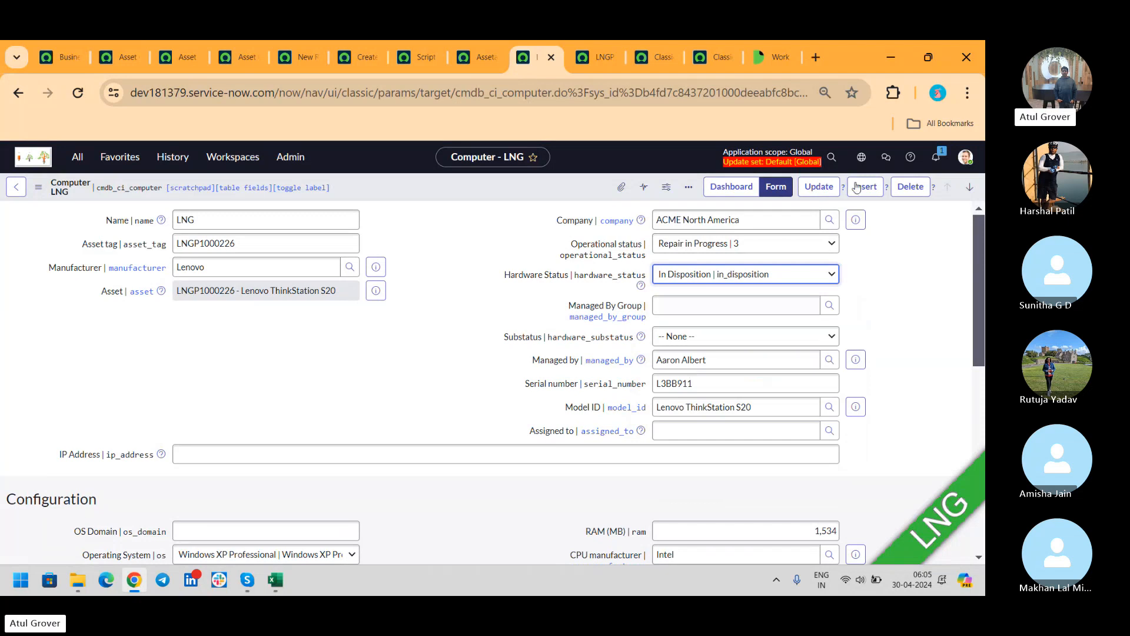
right_click(555, 193)
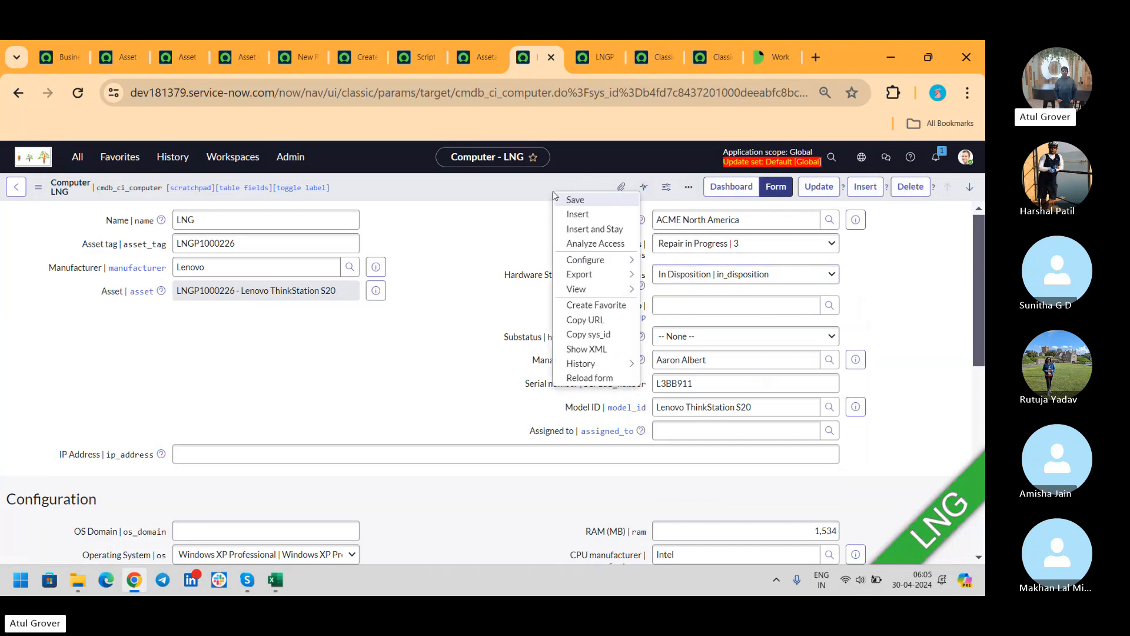
left_click(571, 199)
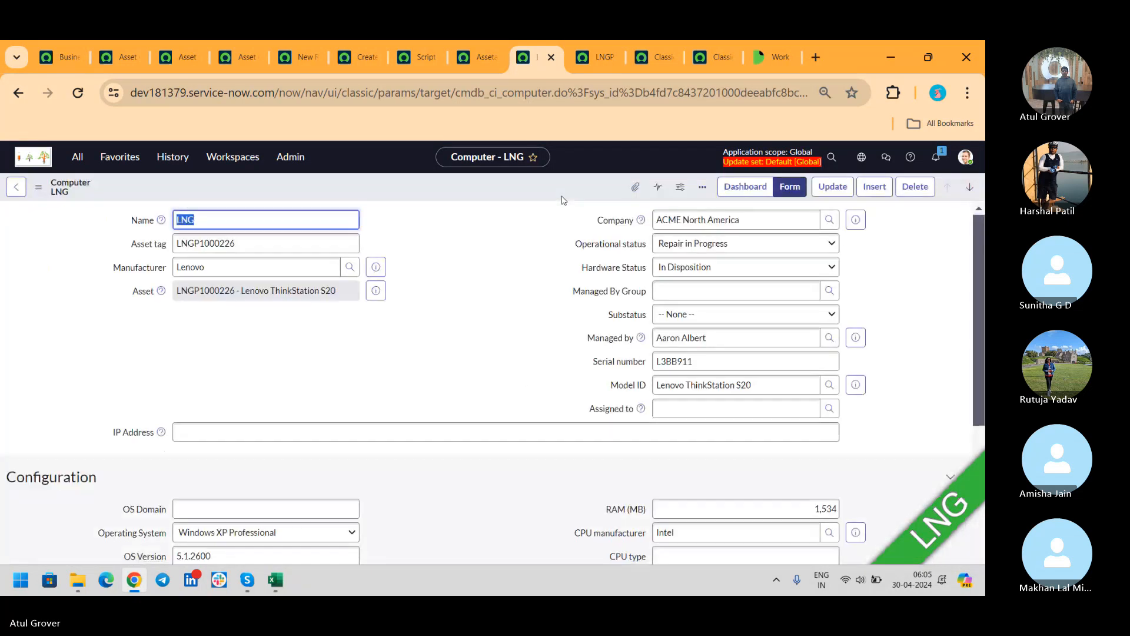
left_click(583, 57)
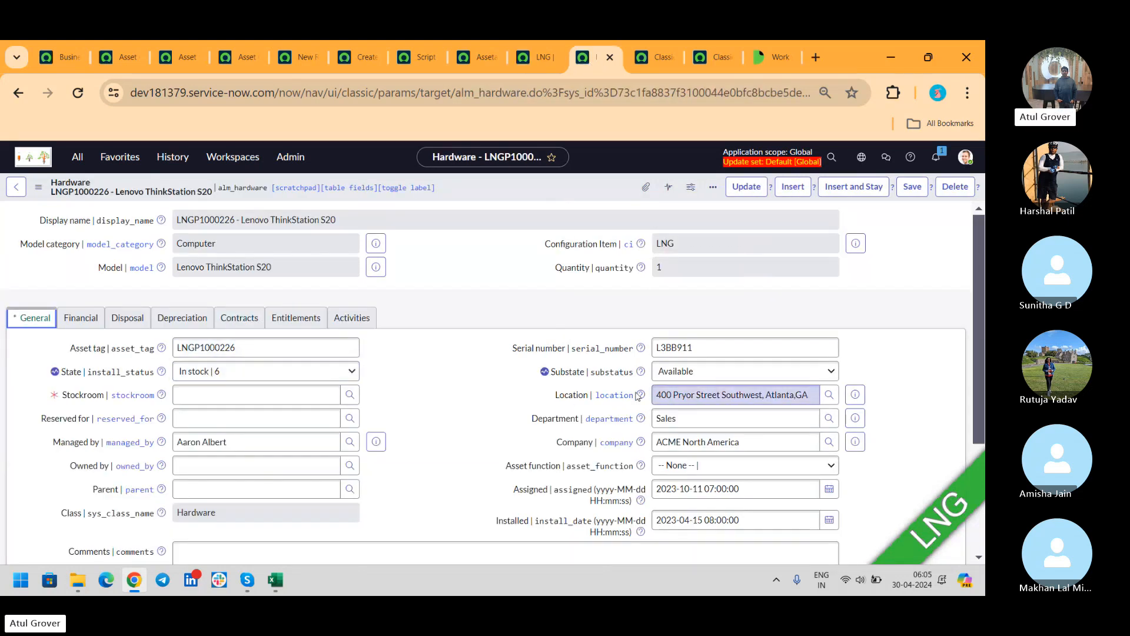
- Compare LNGP1000226's Substate choices with the Hardware State Mappings, ending on Install Status Mappings
left_click(187, 58)
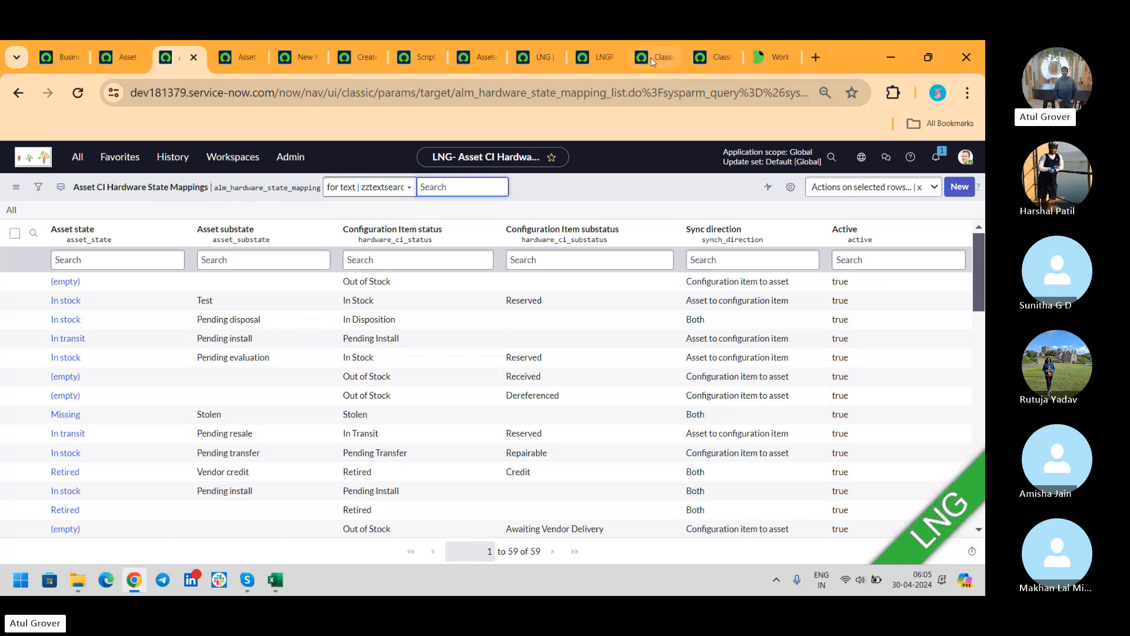
left_click(596, 57)
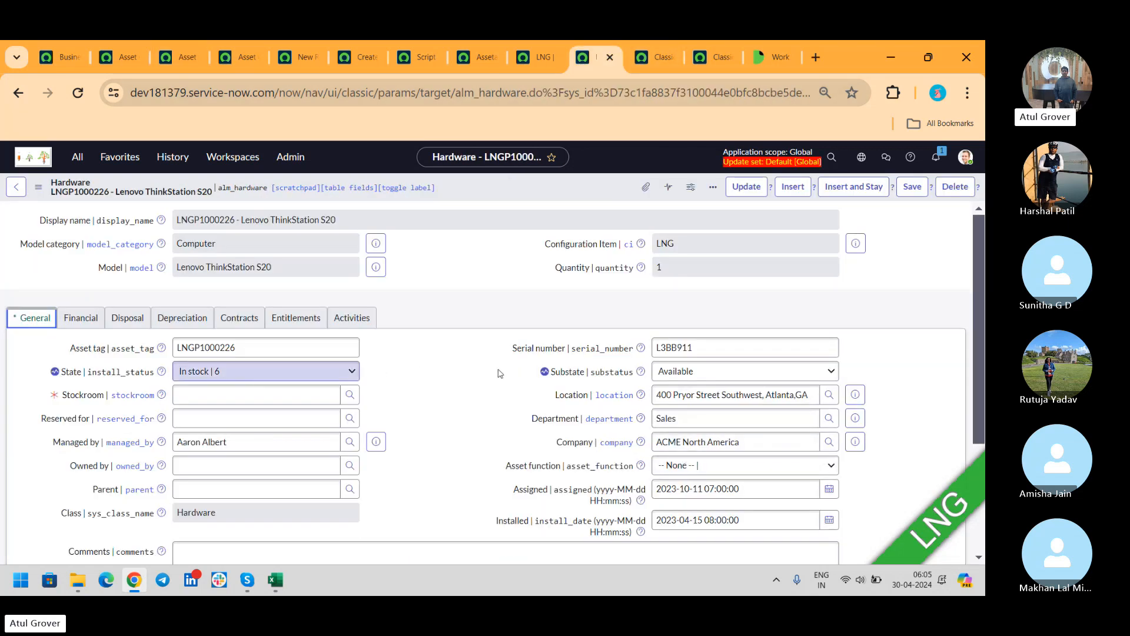
left_click(716, 374)
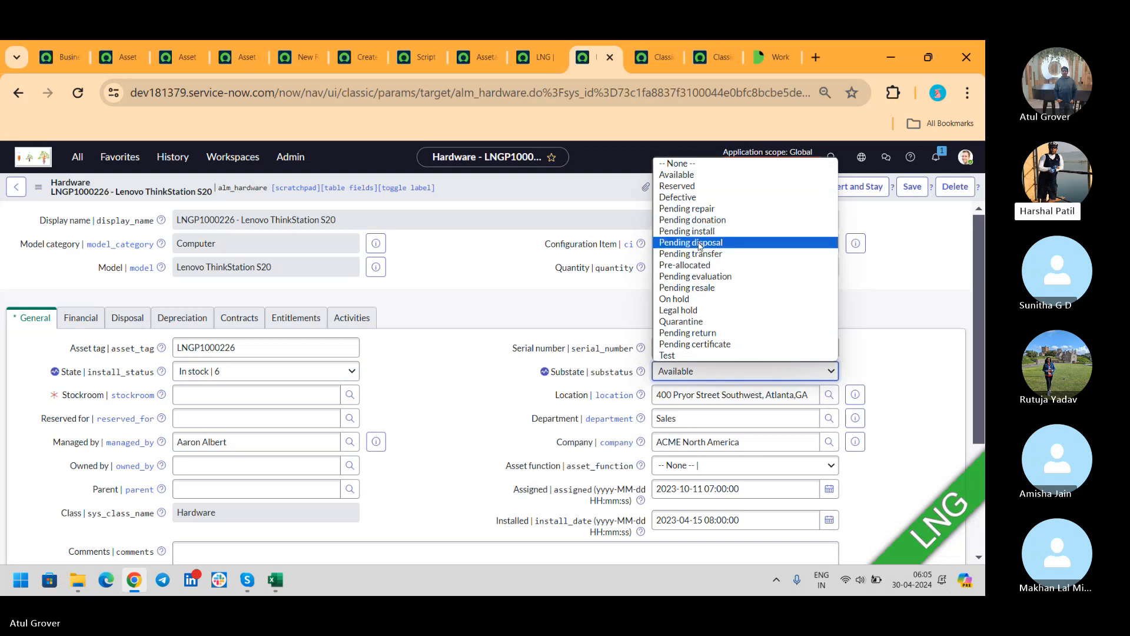
left_click(116, 58)
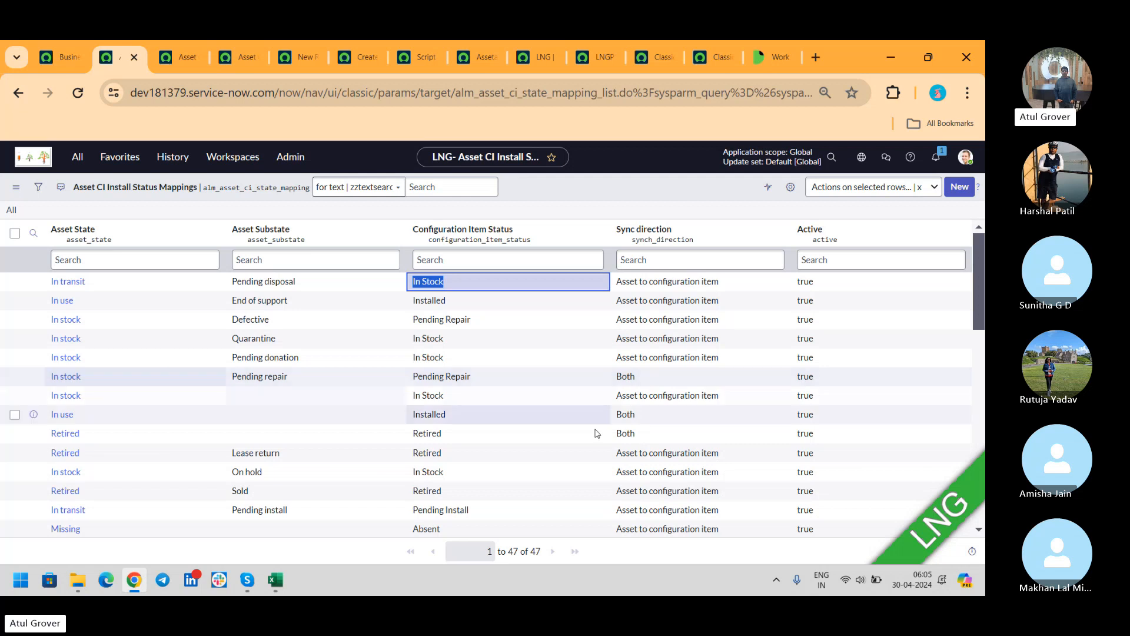
left_click_drag(981, 283, 984, 414)
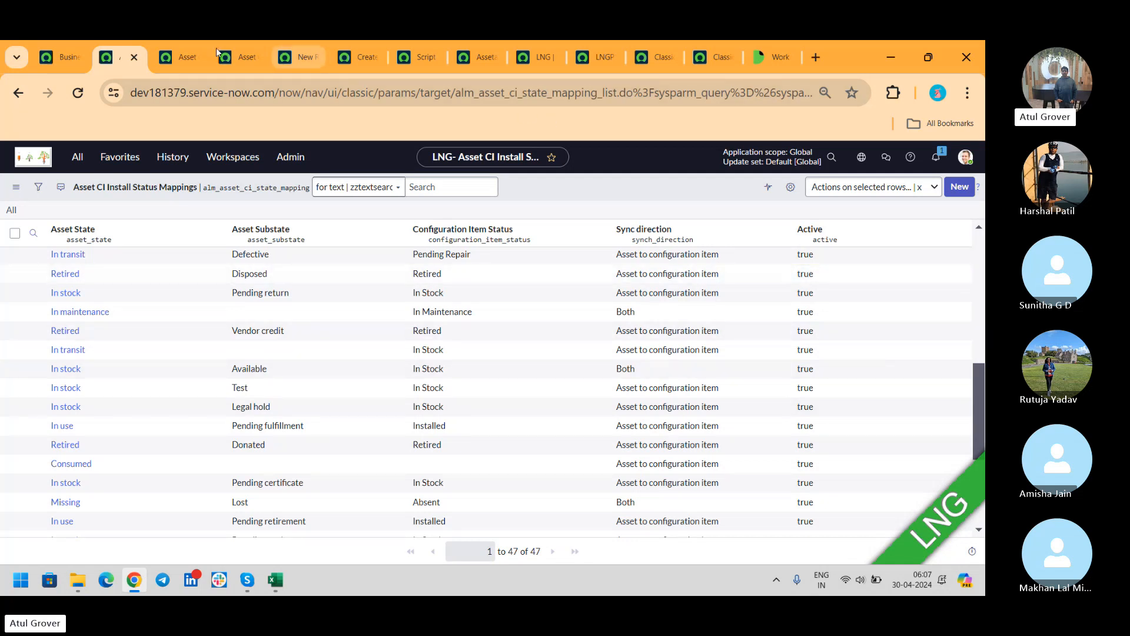
- Glance through the Hardware State and Install Status Mappings lists, then return to Computer LNG
left_click(185, 56)
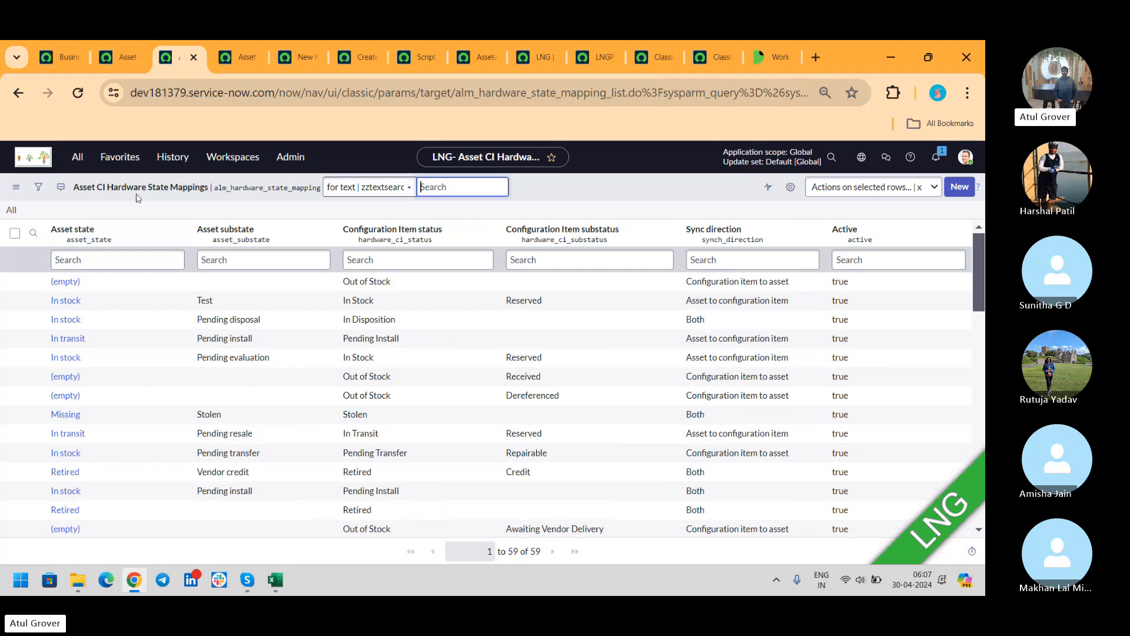
left_click(115, 56)
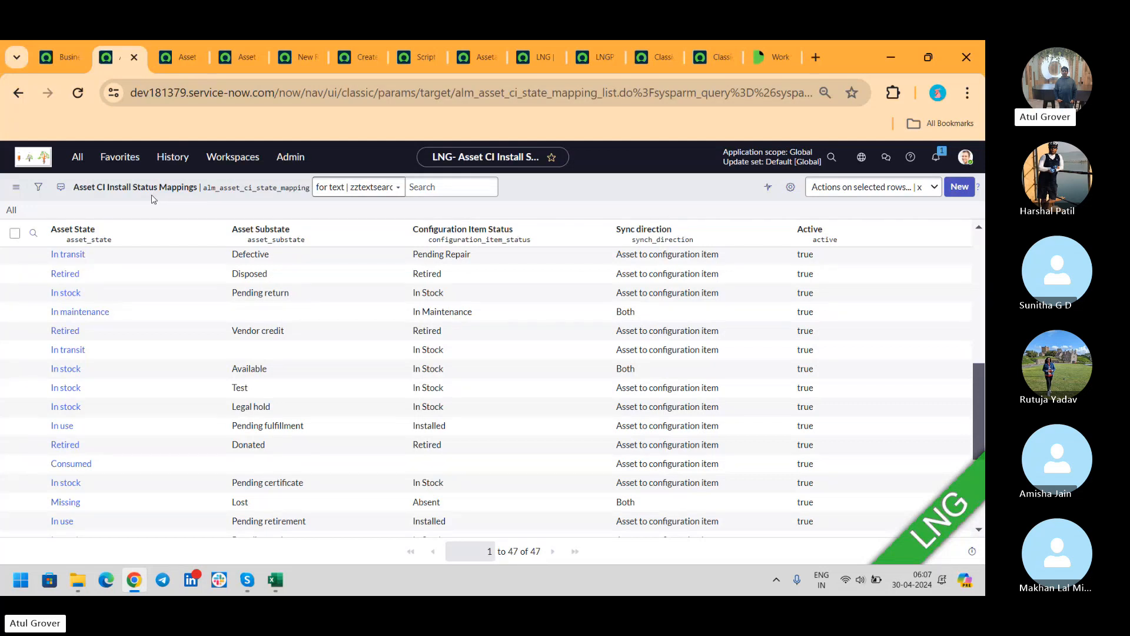
left_click(531, 59)
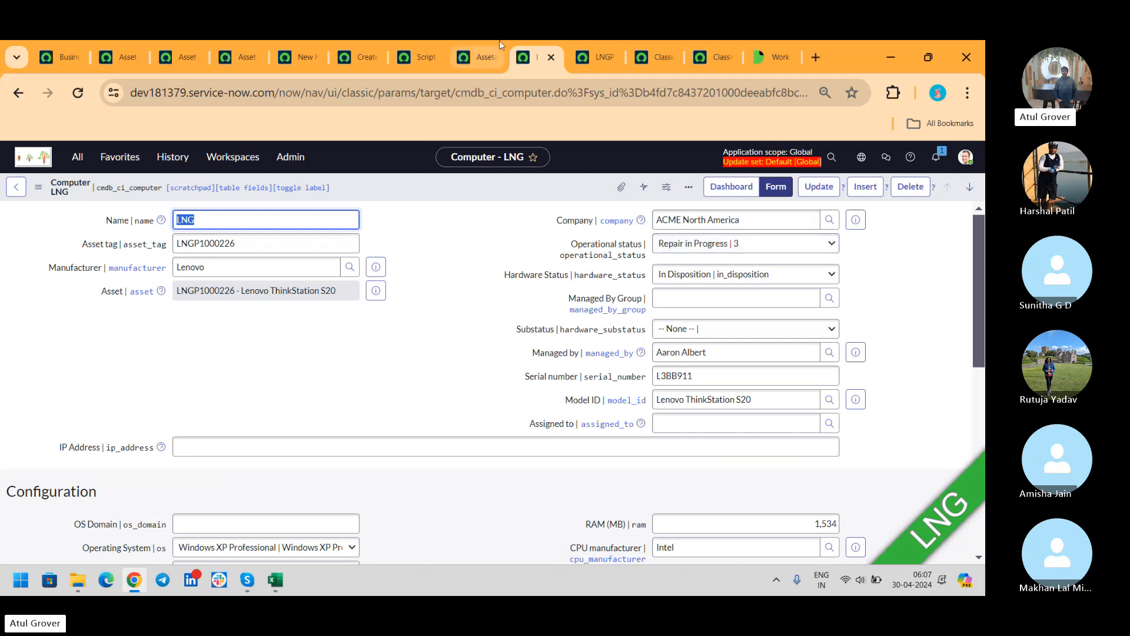
- Check LNGP1000226's Substate choices against Computer LNG, then reopen the Install Status Mappings list
left_click(587, 62)
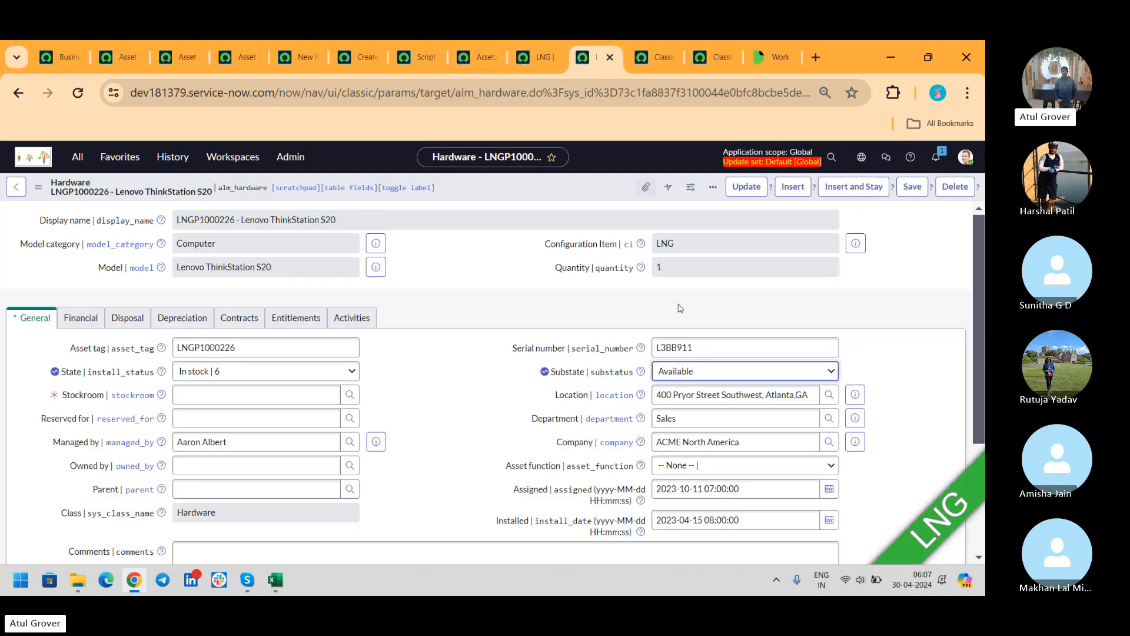
left_click(685, 373)
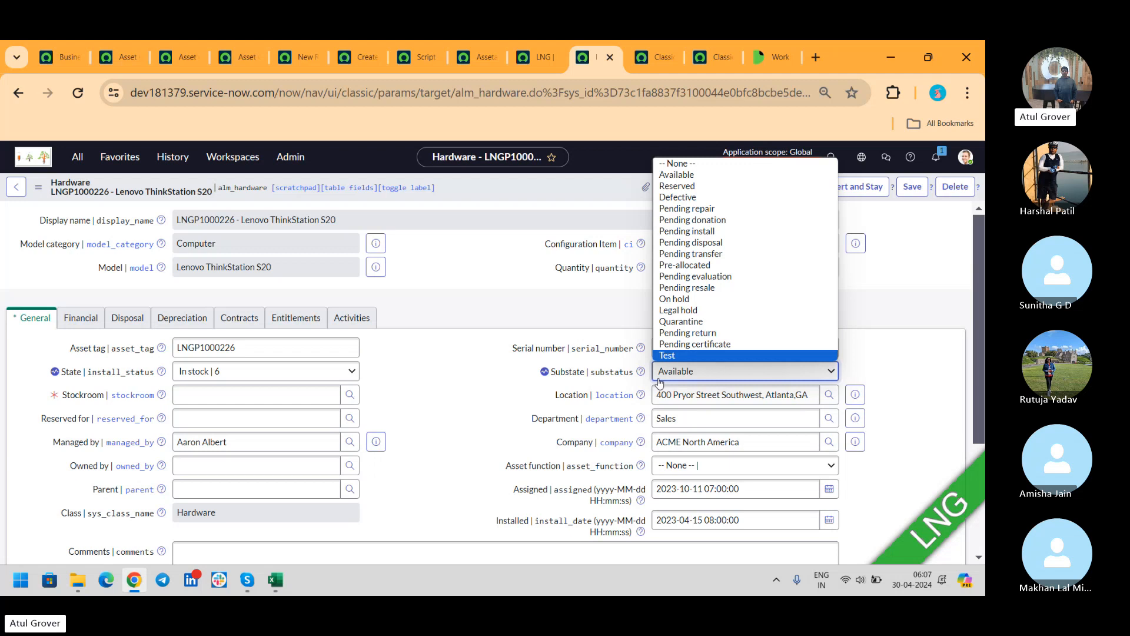
left_click(562, 56)
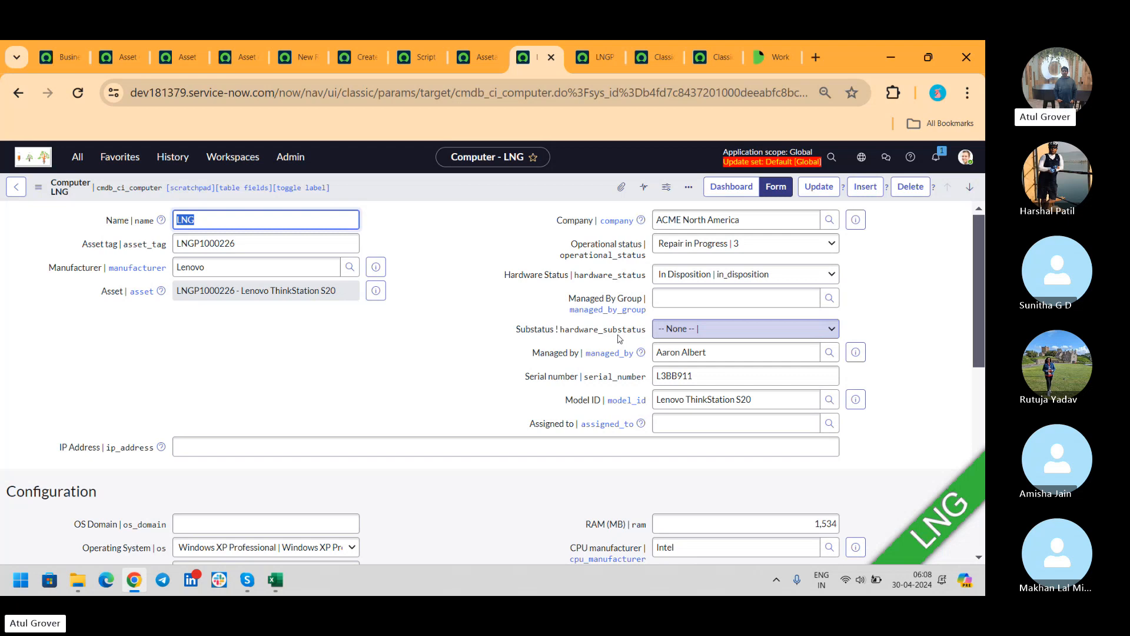
left_click(120, 57)
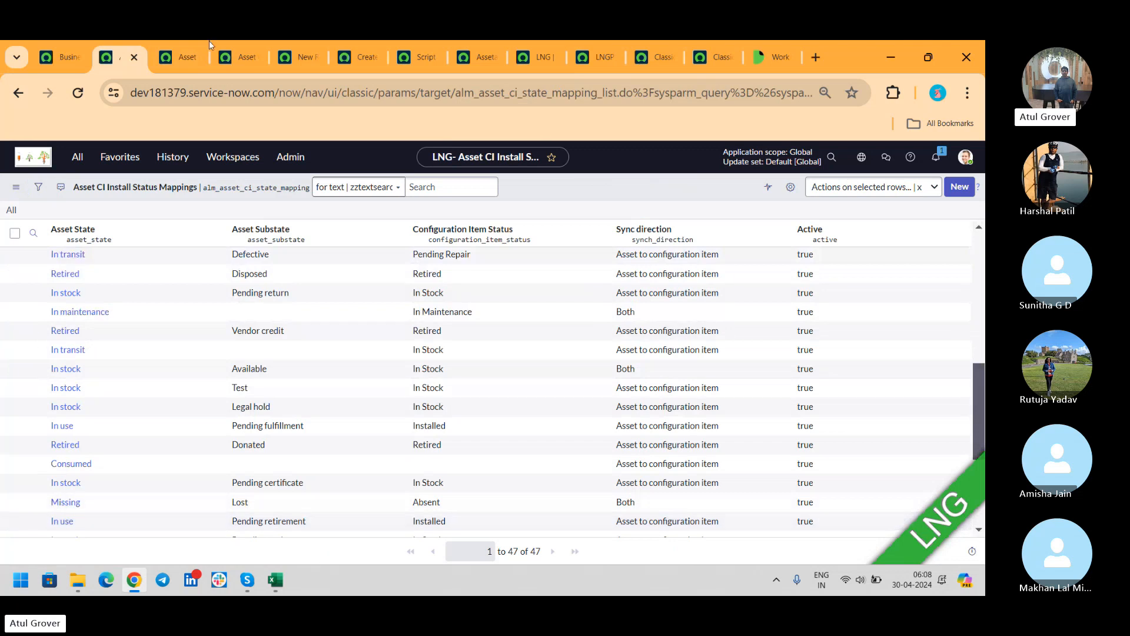
- Scroll through the Asset CI Hardware State Mappings rows and start a new browser tab
left_click(172, 68)
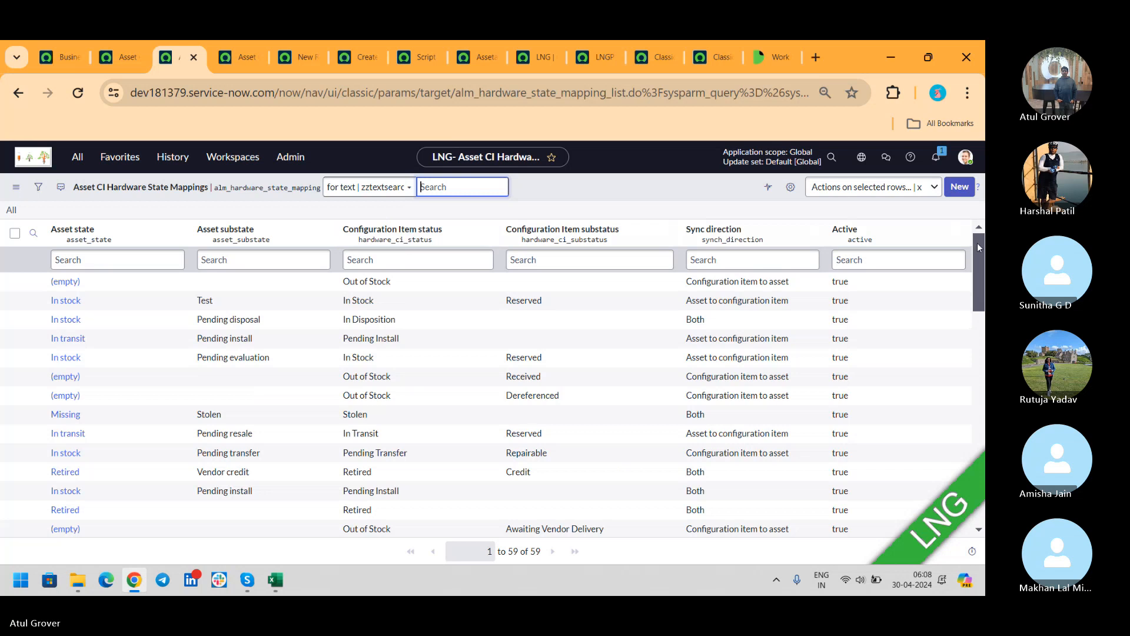
left_click_drag(978, 245, 974, 468)
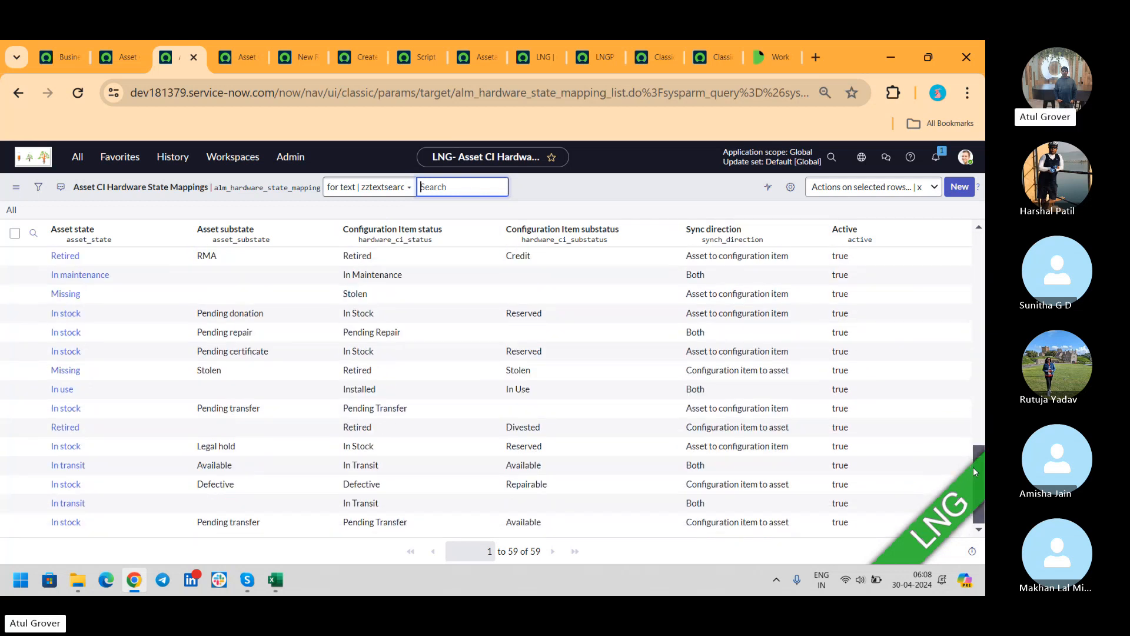
left_click(816, 58)
- Search Google for 'asset ci install status mapping' and review the community thread result
type("asset ci")
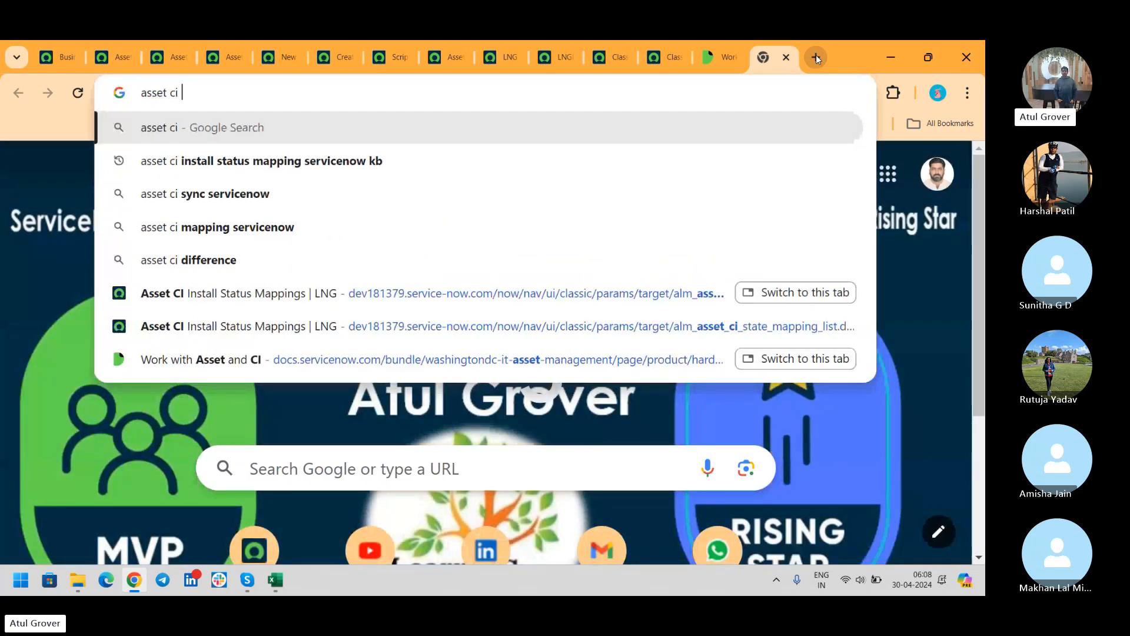
key("Down")
key("Return")
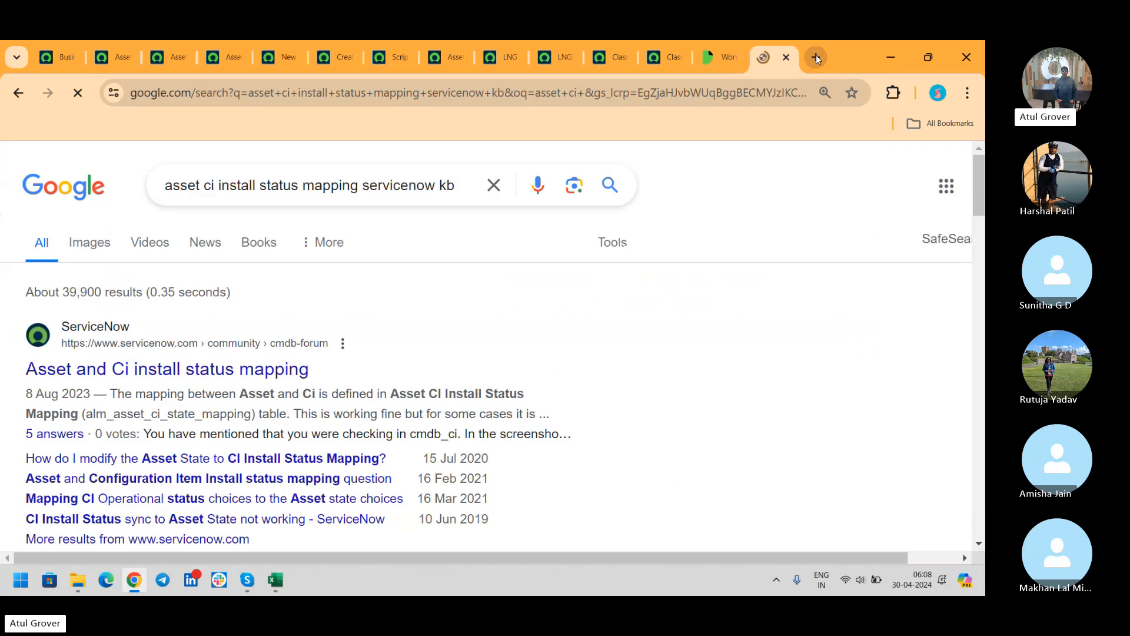
left_click(167, 384)
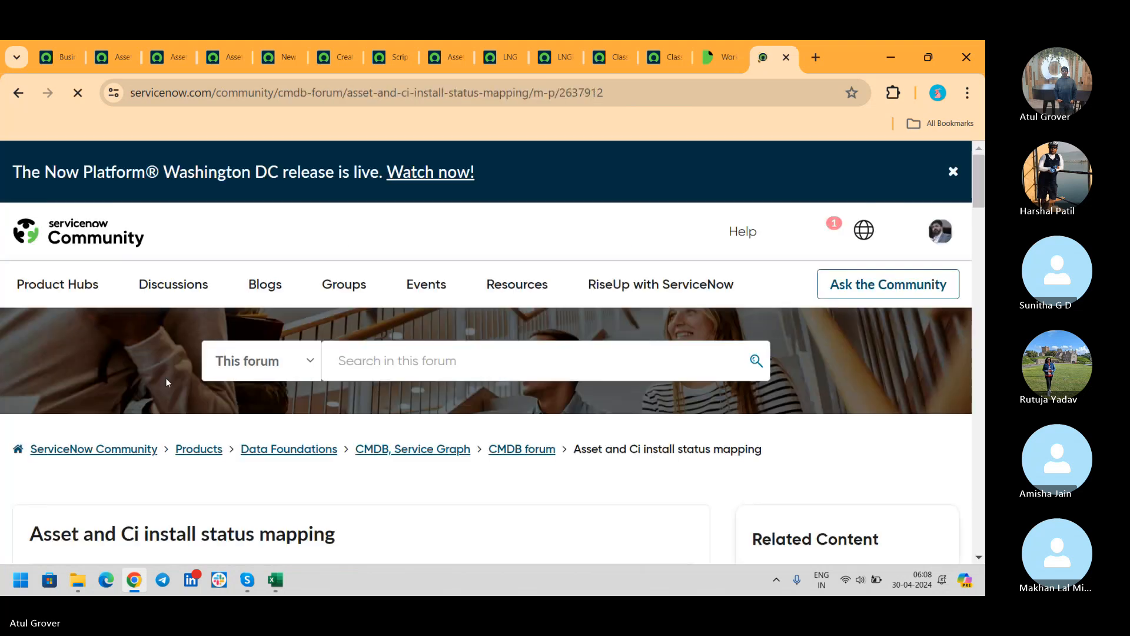
left_click(953, 171)
left_click_drag(974, 173, 966, 529)
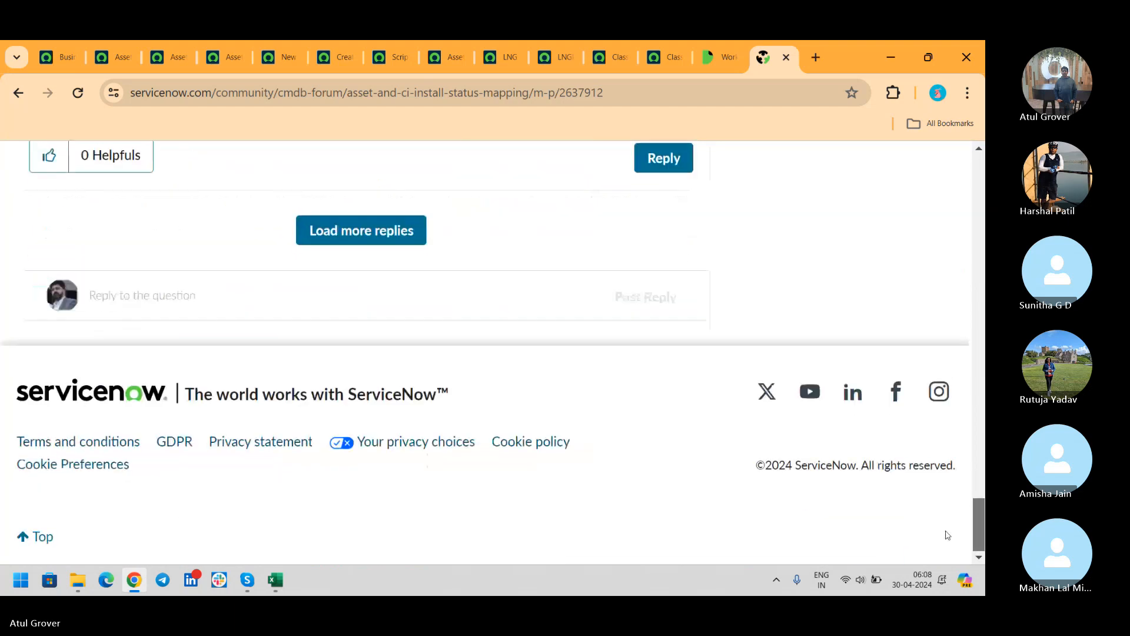
left_click(18, 92)
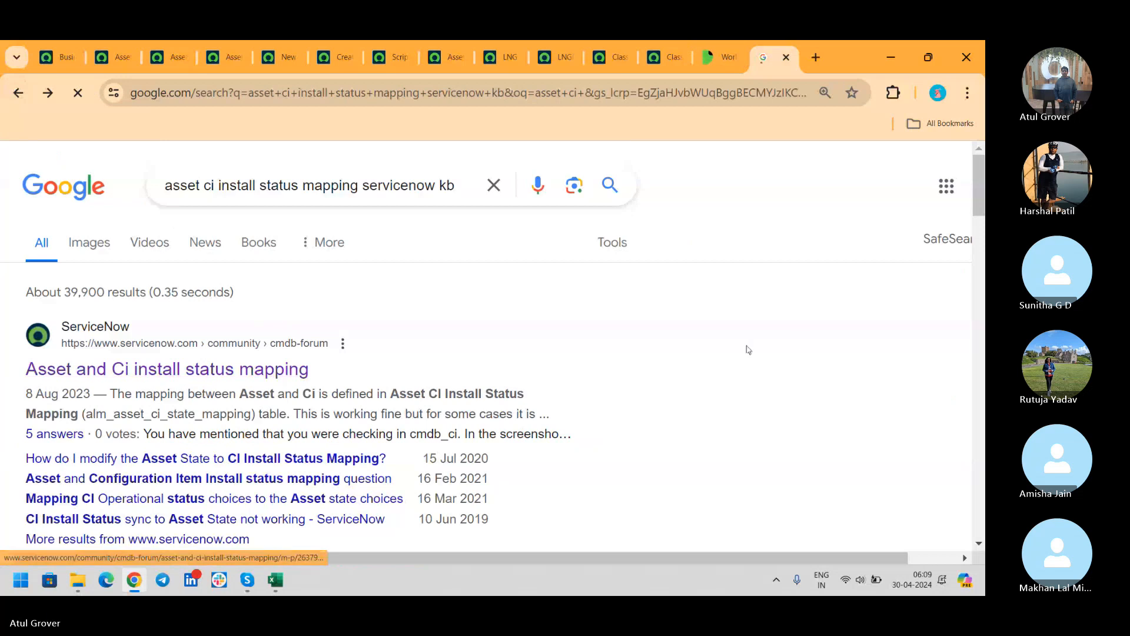
- Open ServiceNow Support article KB0717902 on Install Status for Hardware CIs in a new tab
left_click_drag(982, 196, 983, 236)
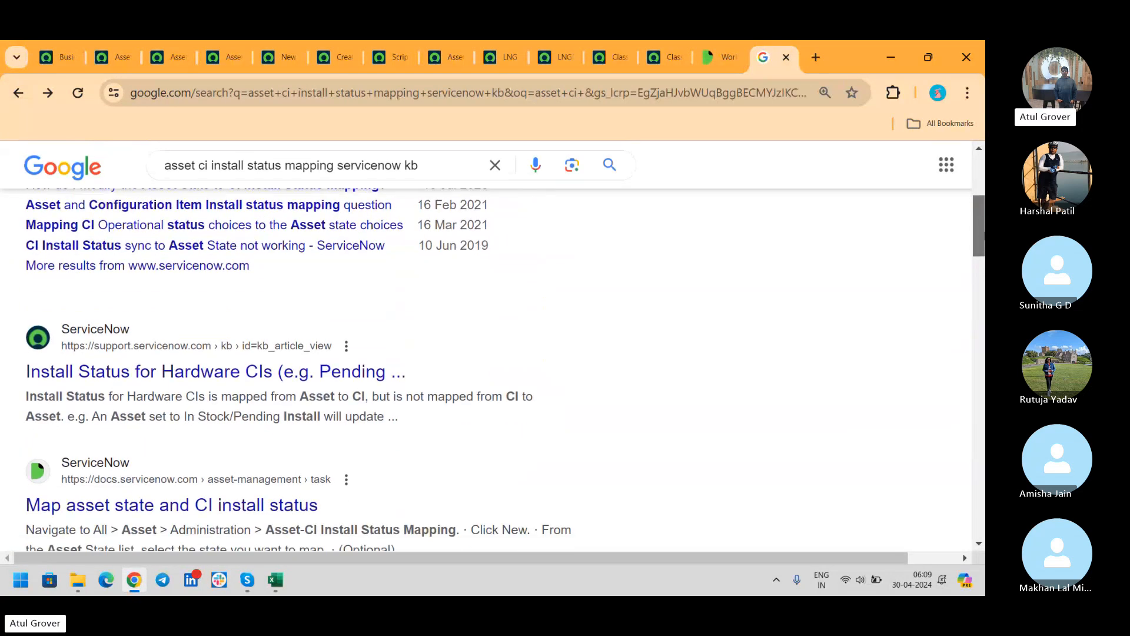
middle_click(310, 375)
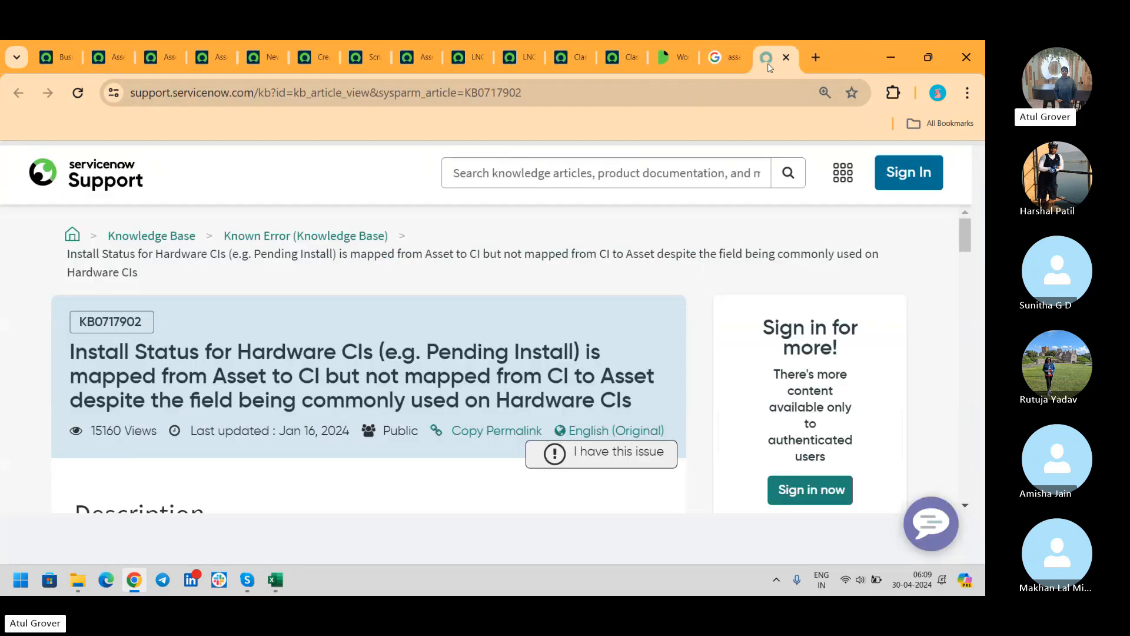
left_click(768, 62)
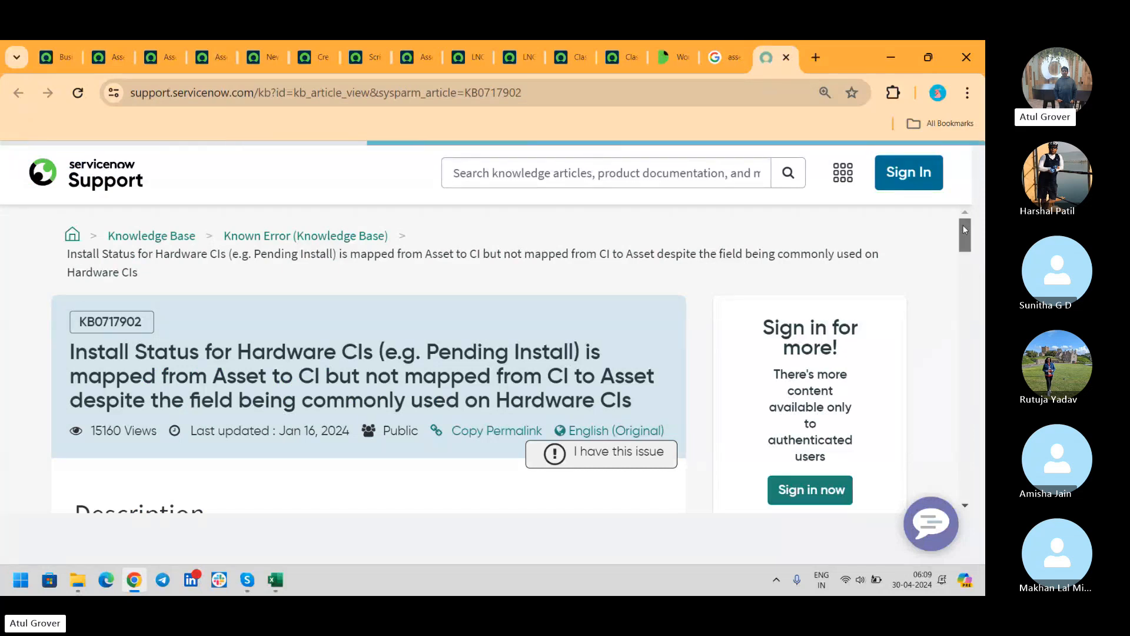
- Highlight the 'Install Status for Hardware CIs' and 'Asset to CI' title parts, then return to the business rule
mouse_move(963, 225)
left_mouse_down()
mouse_move(969, 418)
mouse_move(978, 216)
left_mouse_up()
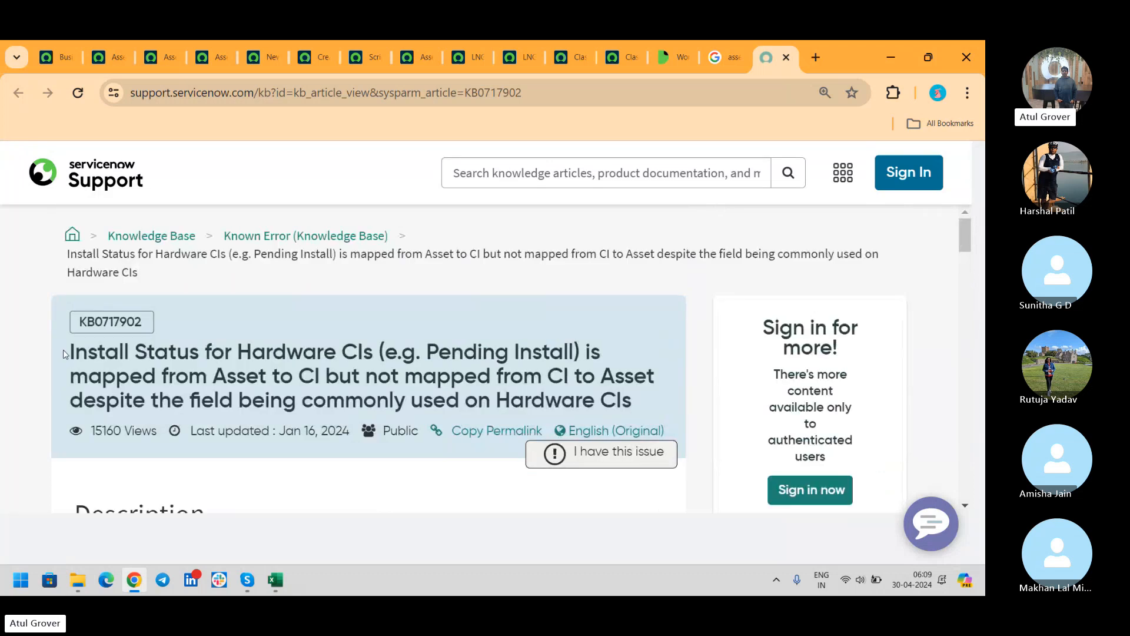
left_click_drag(65, 353, 373, 352)
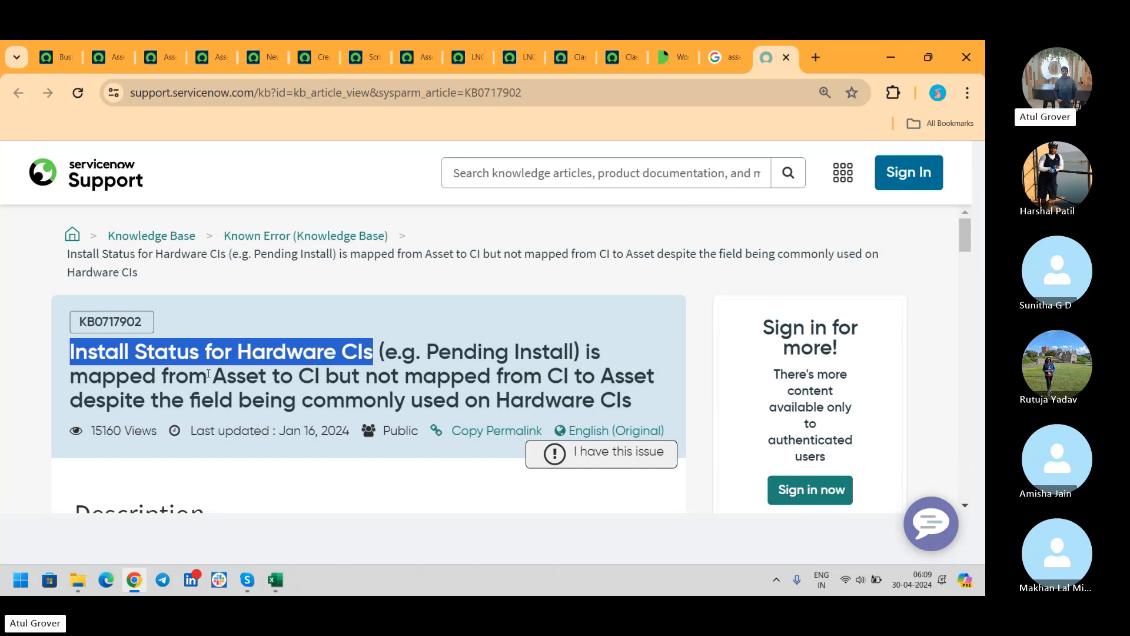
left_click_drag(208, 373, 661, 379)
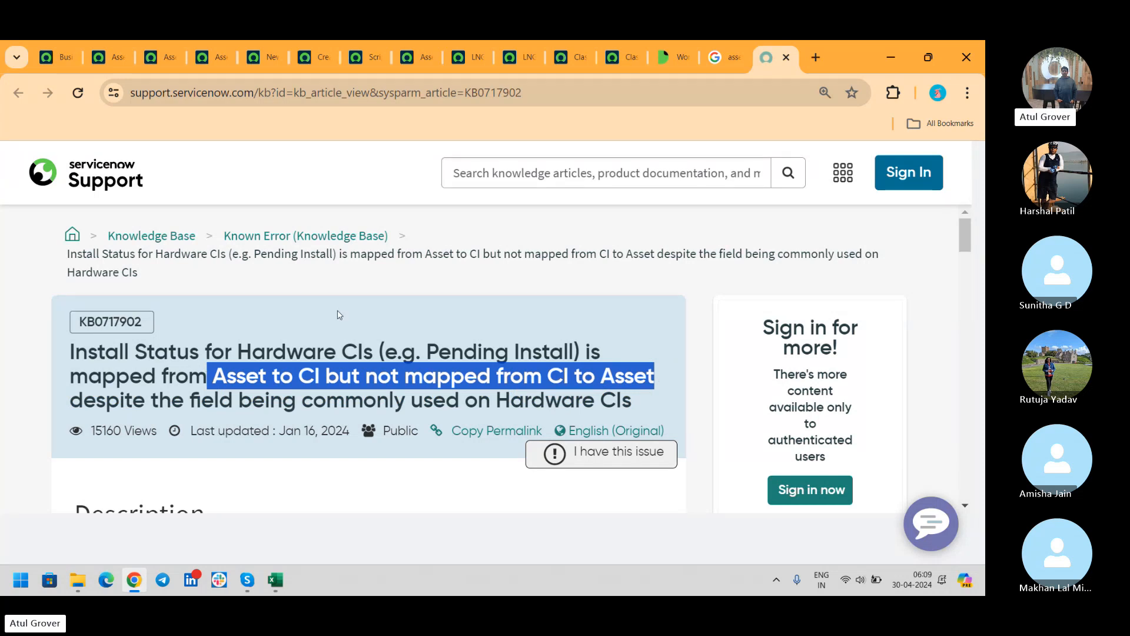
left_click(571, 57)
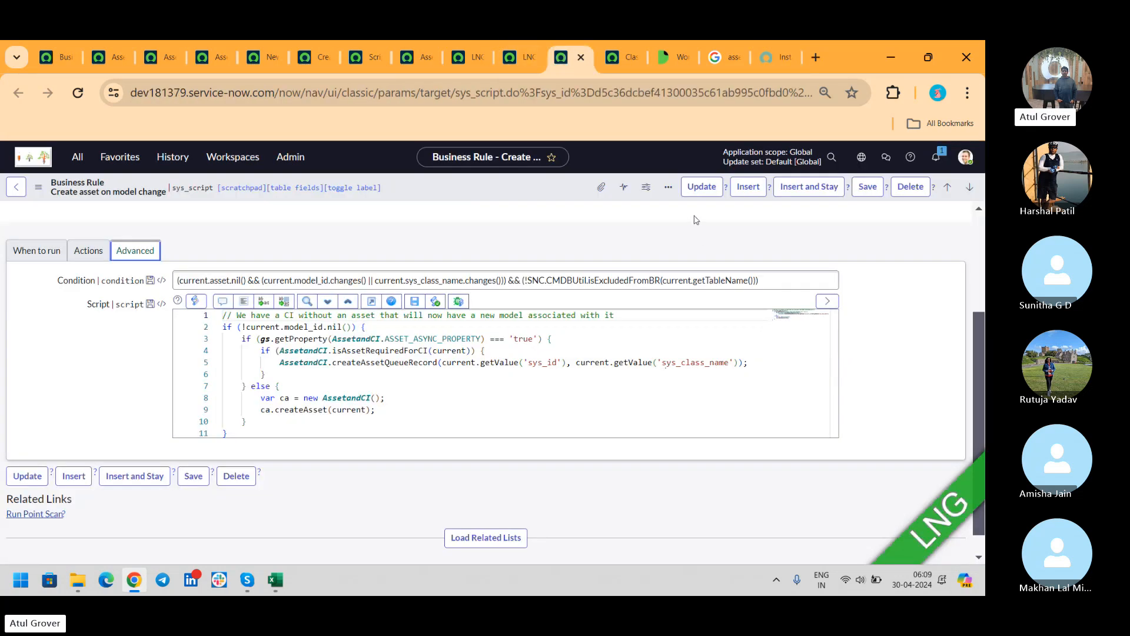
- Open the Form Layout configuration for the Computer LNG record
left_click(521, 57)
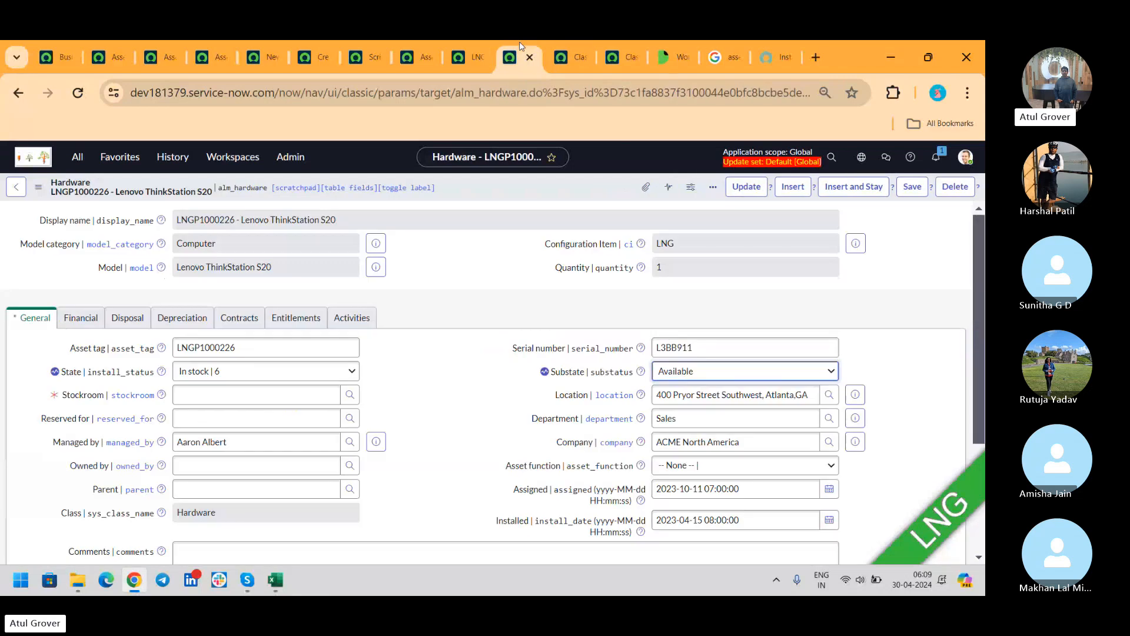
left_click(465, 48)
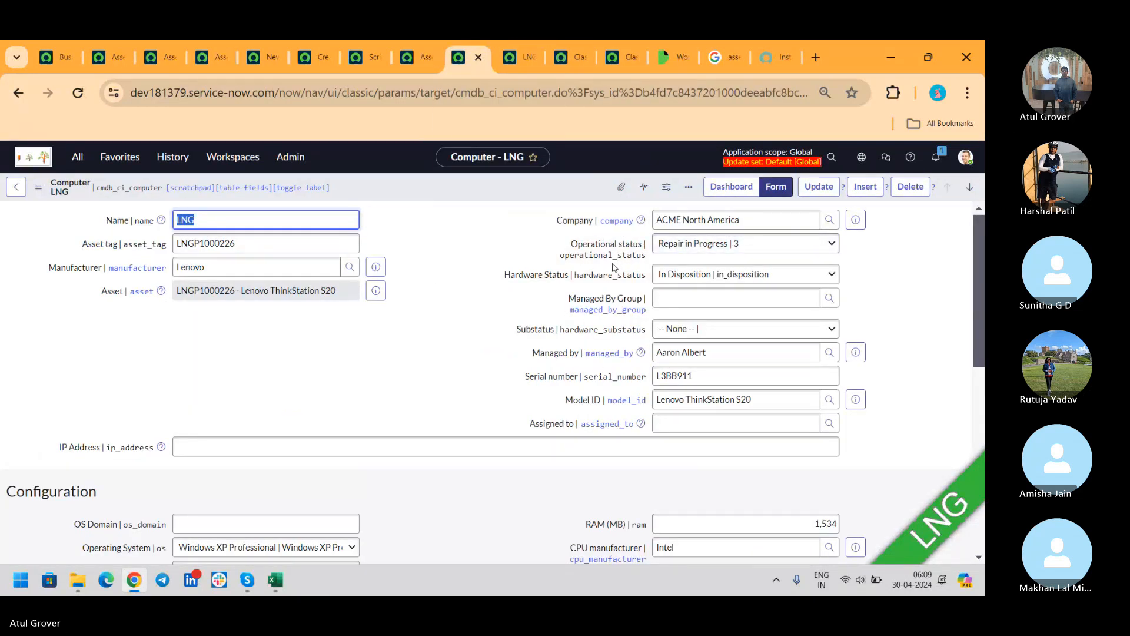
right_click(500, 186)
mouse_move(556, 252)
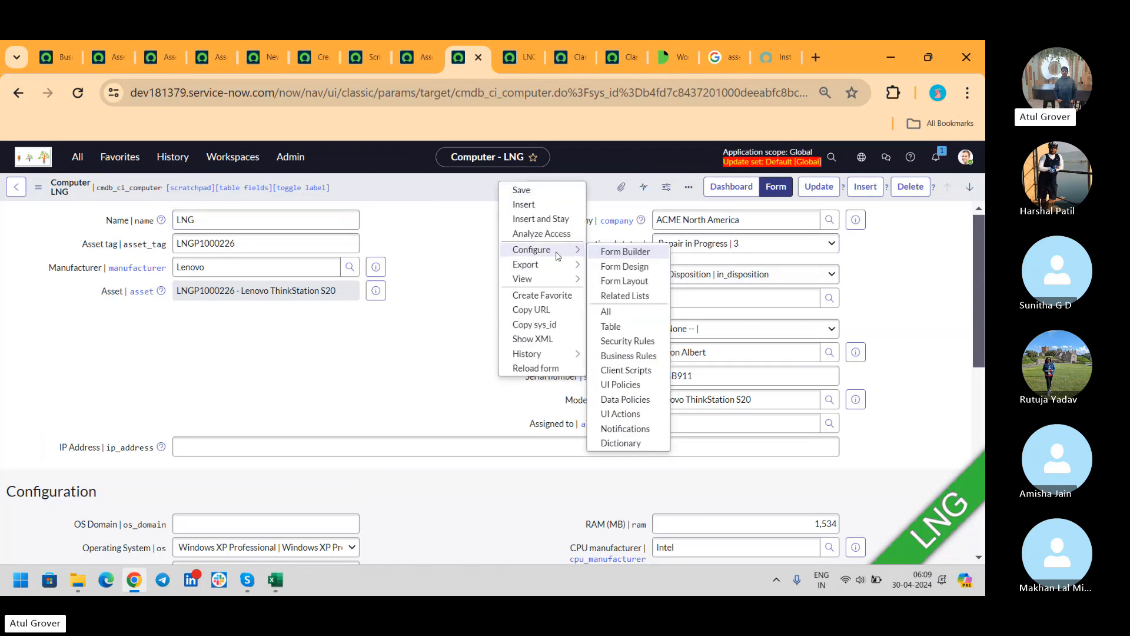
left_click(622, 282)
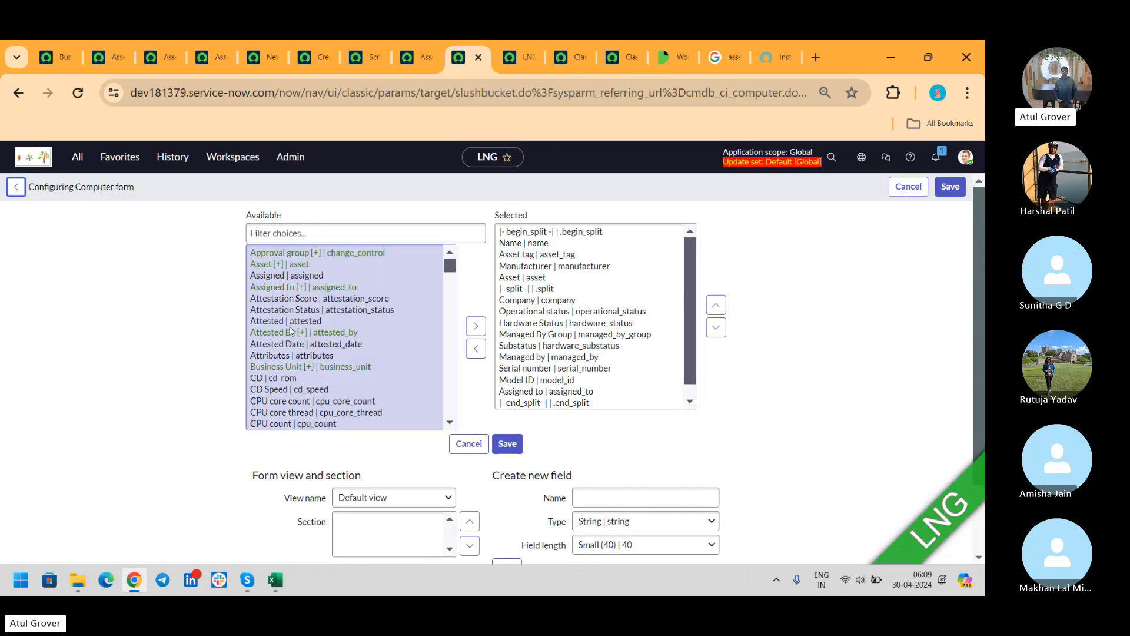
- Add Install Status to the form just below Operational status and save the layout
left_click(291, 231)
type("i")
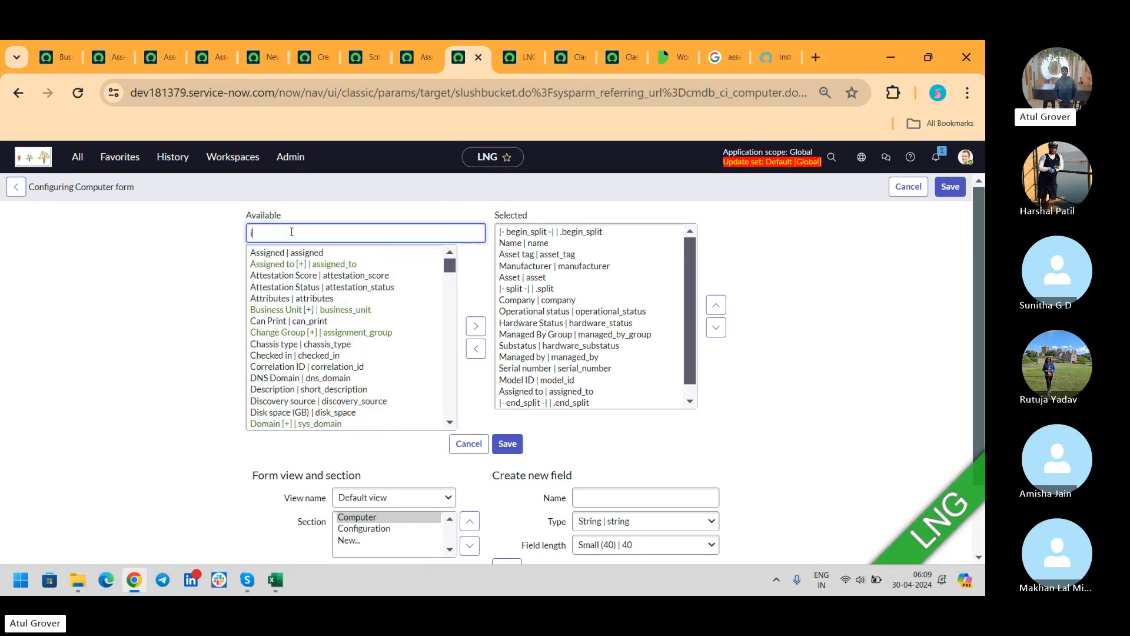
type("ns")
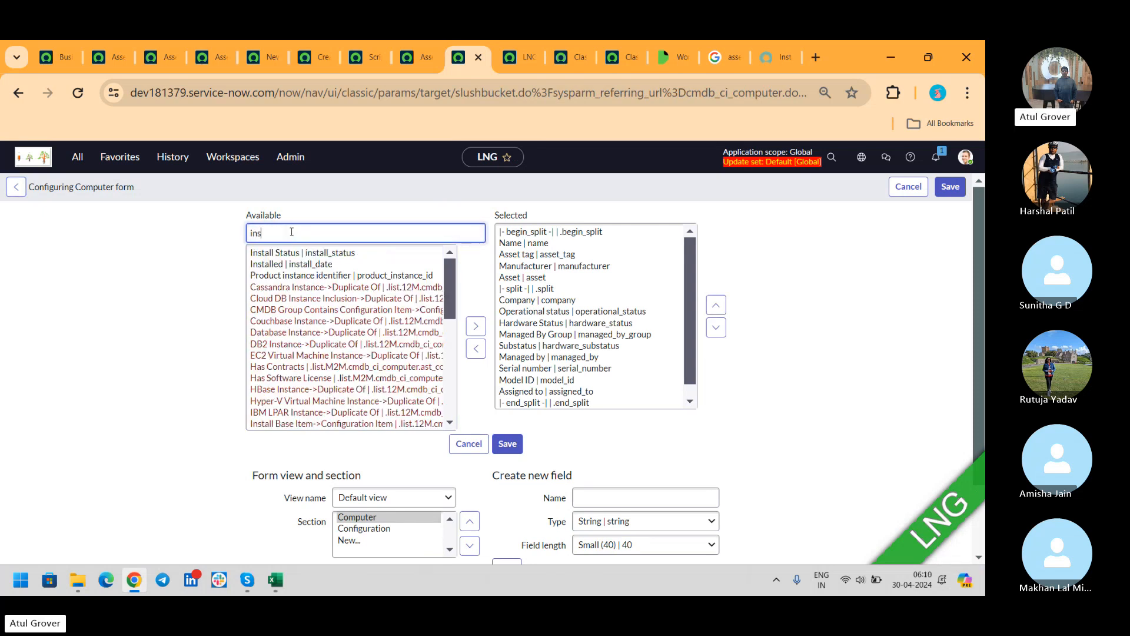
left_click(303, 253)
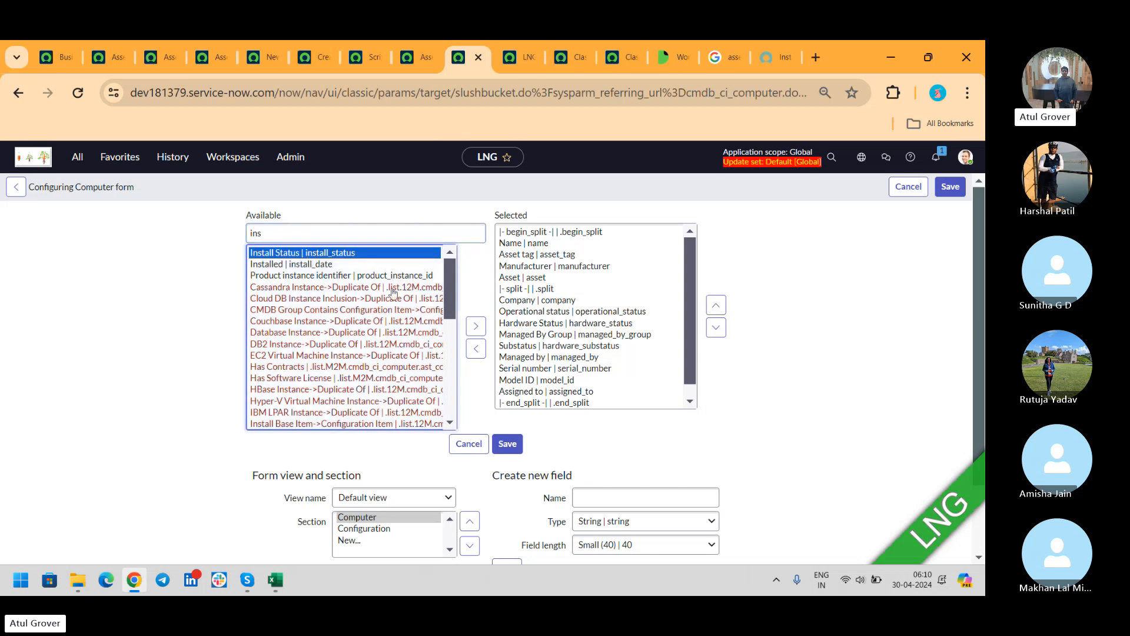
left_click(479, 333)
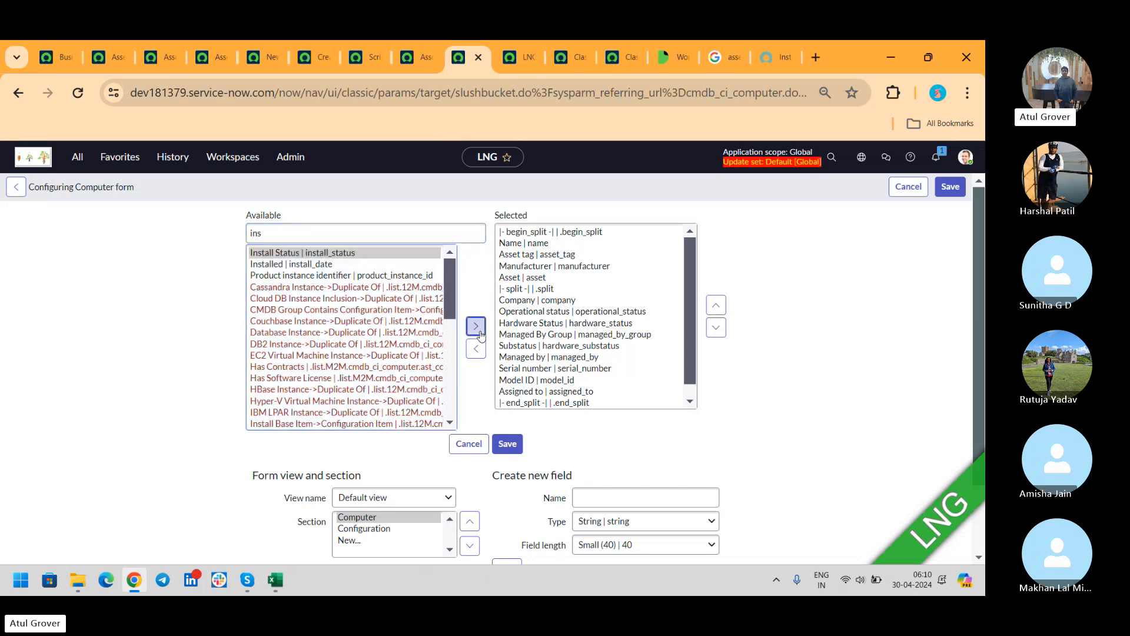
left_click(716, 306)
left_click(716, 306)
left_click(716, 306)
left_click(716, 306)
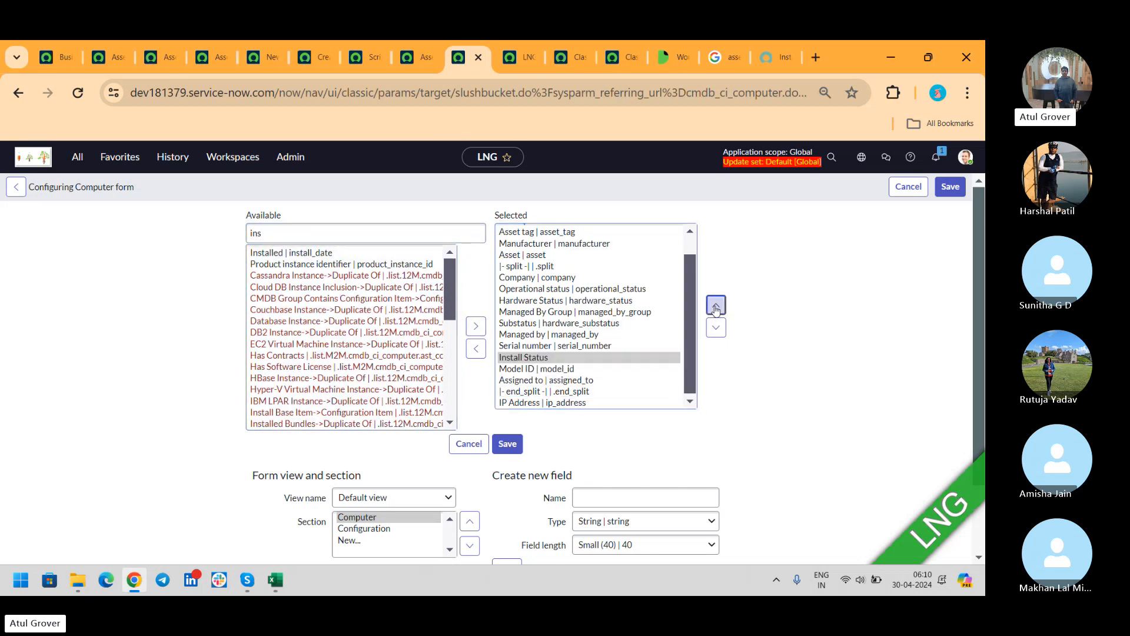
left_click(716, 306)
left_click(716, 306)
left_click(716, 306)
left_click(716, 306)
left_click(716, 306)
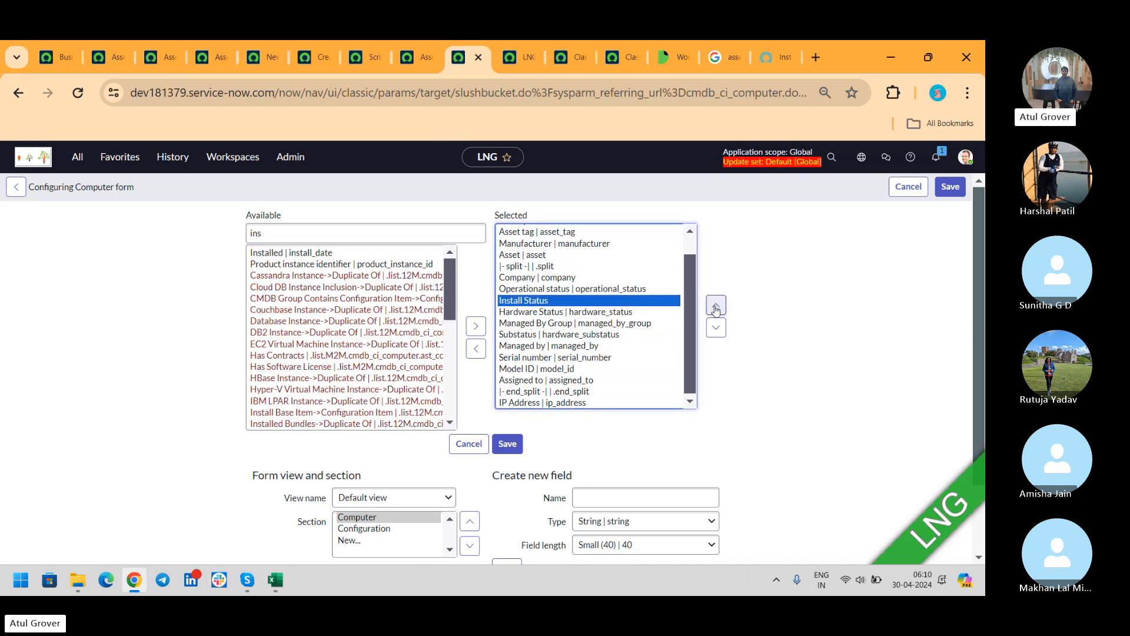
left_click(506, 446)
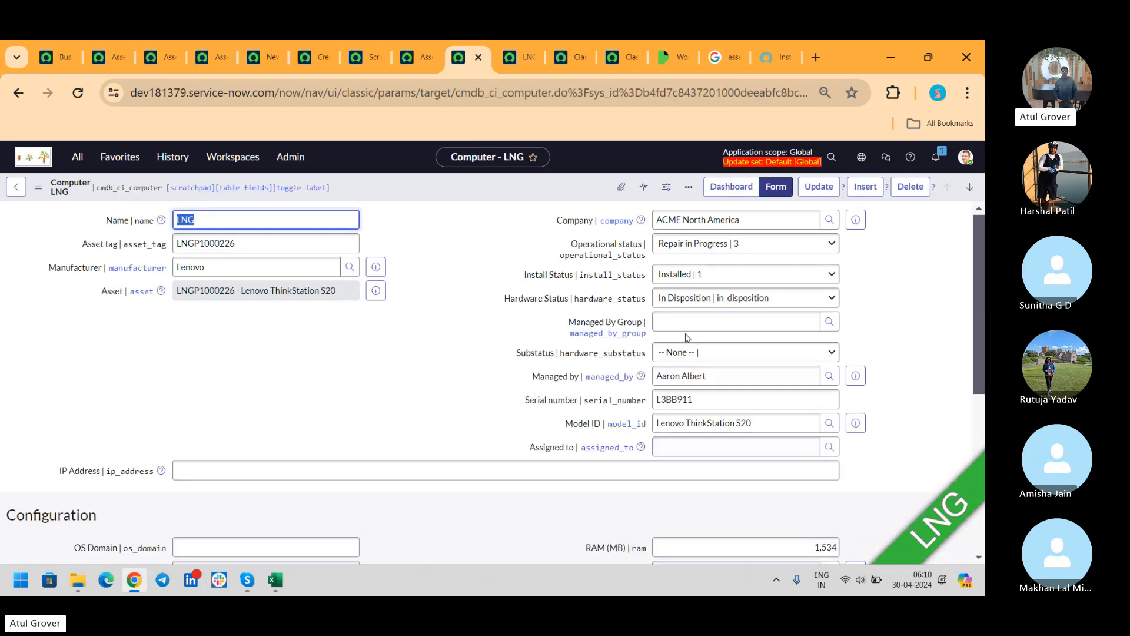
left_click(697, 274)
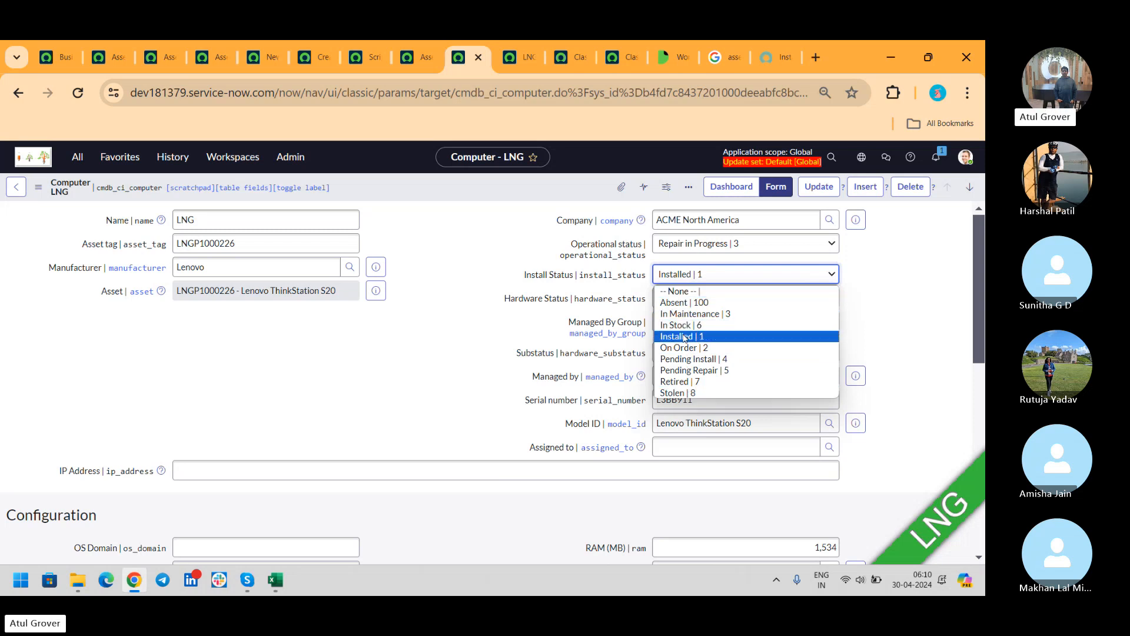
- Save Computer LNG with Install Status In Stock and reload the linked hardware asset form
left_click(685, 326)
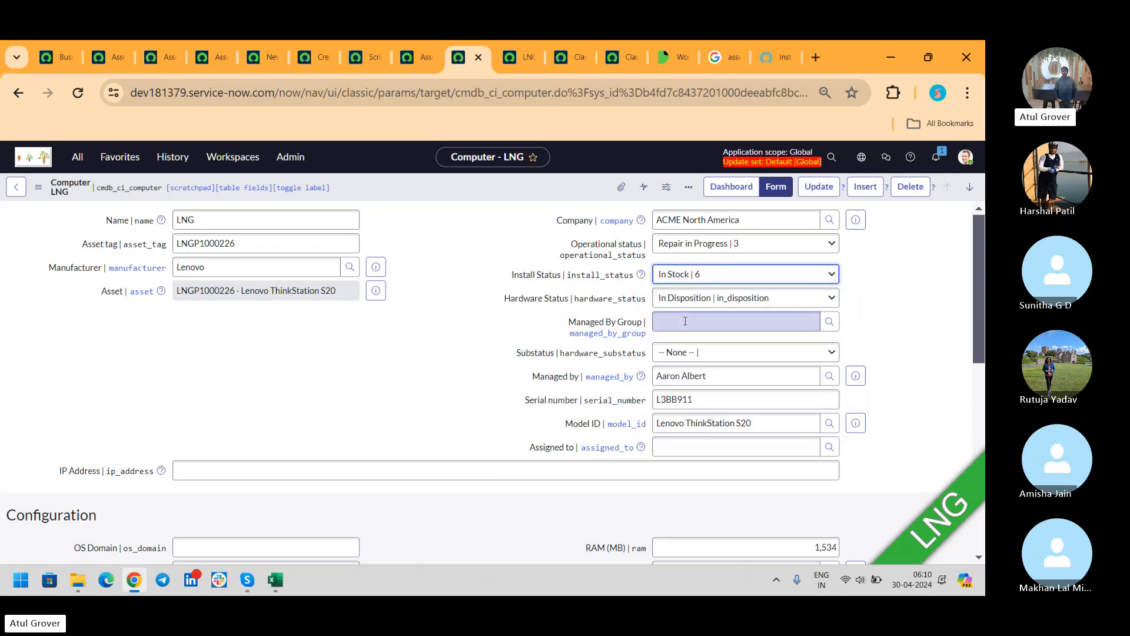
right_click(540, 183)
left_click(548, 189)
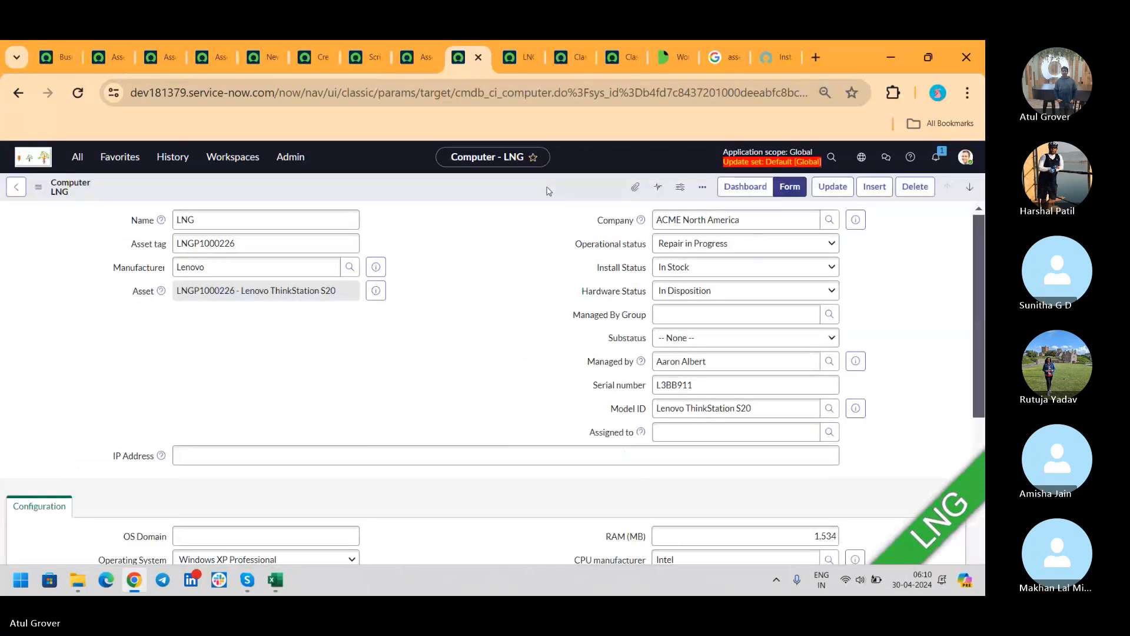
left_click(521, 58)
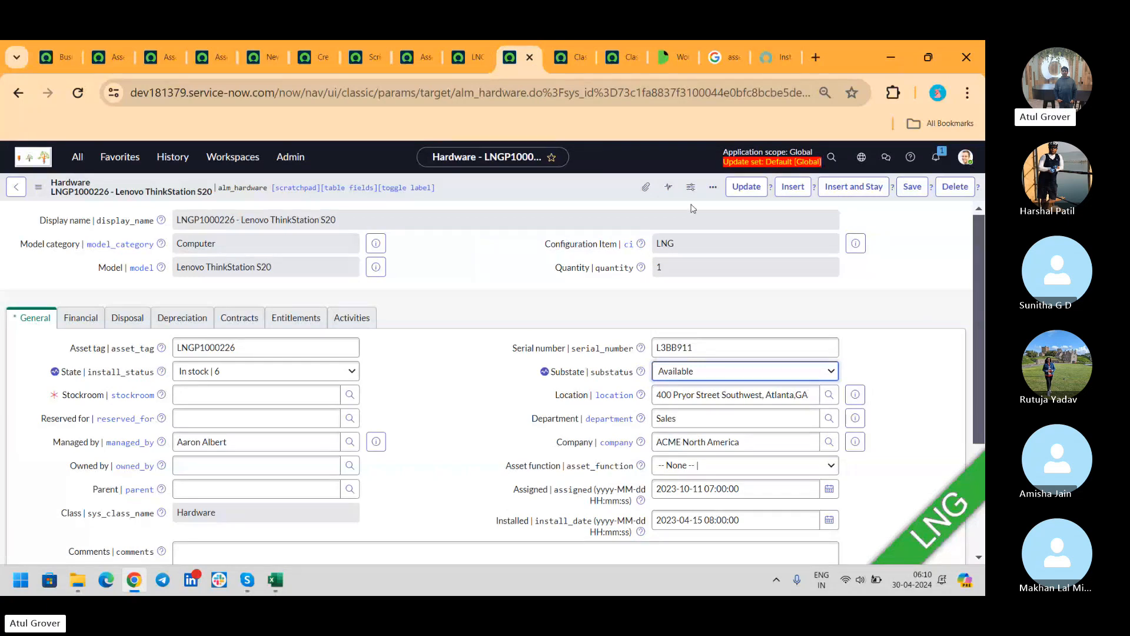
right_click(565, 188)
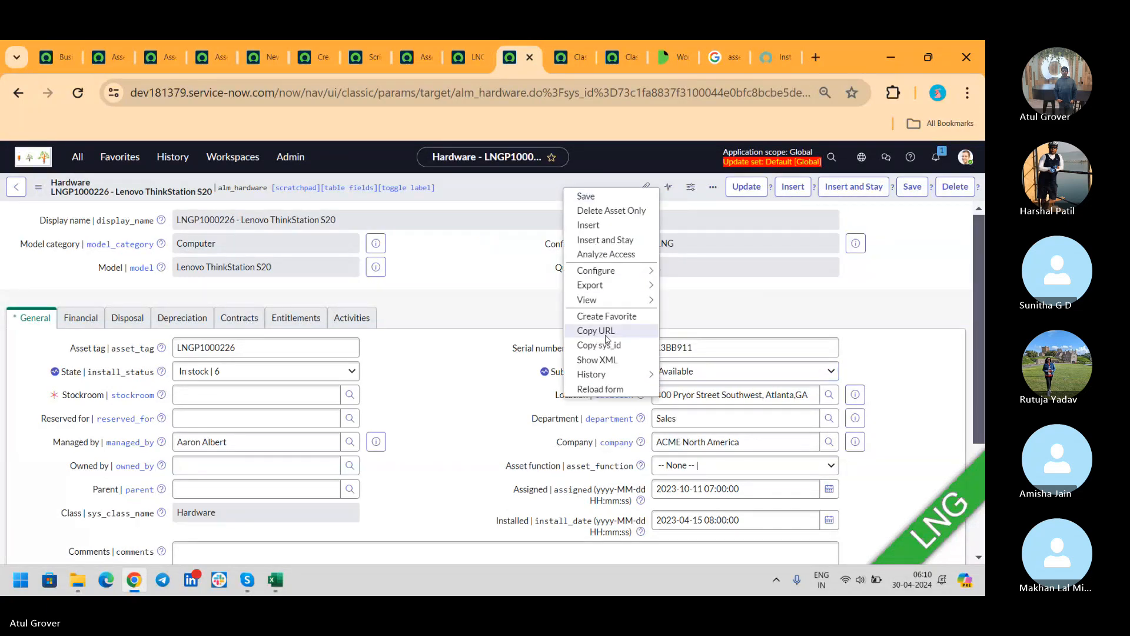
left_click(603, 389)
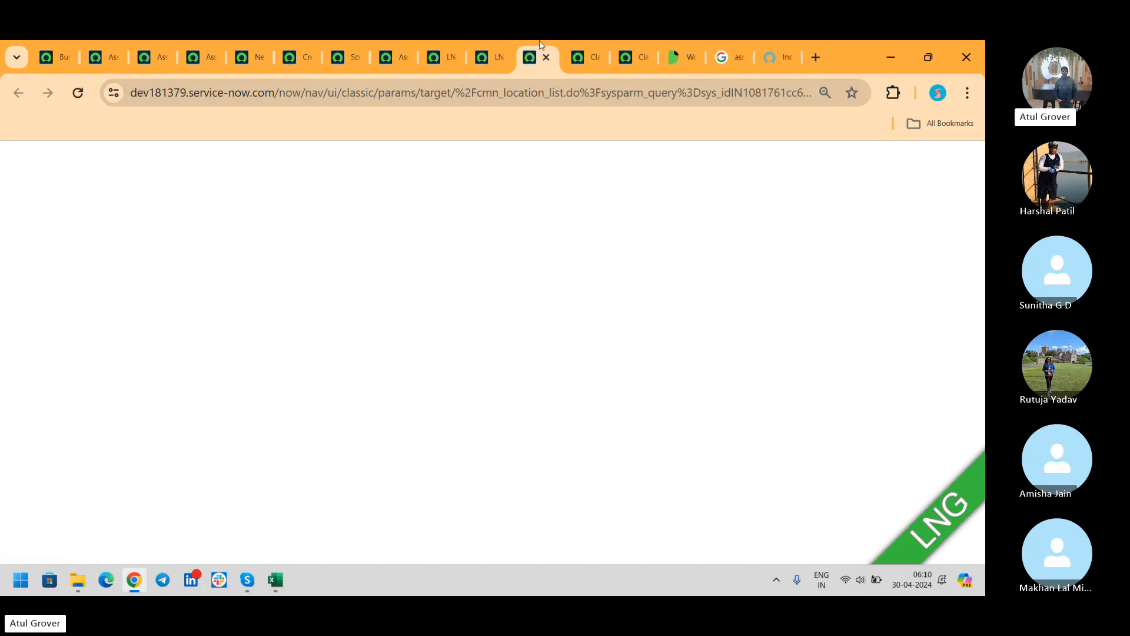
left_click(506, 57)
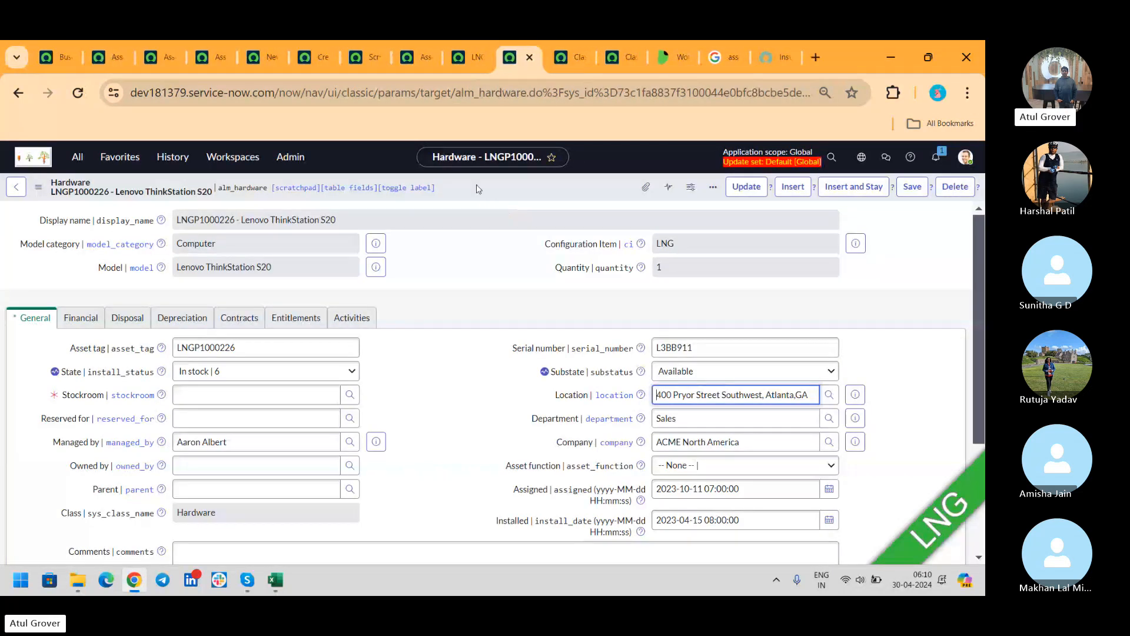
- Change Computer LNG's Install Status to Retired, save, and check the hardware asset's State
left_click(471, 65)
left_click(694, 277)
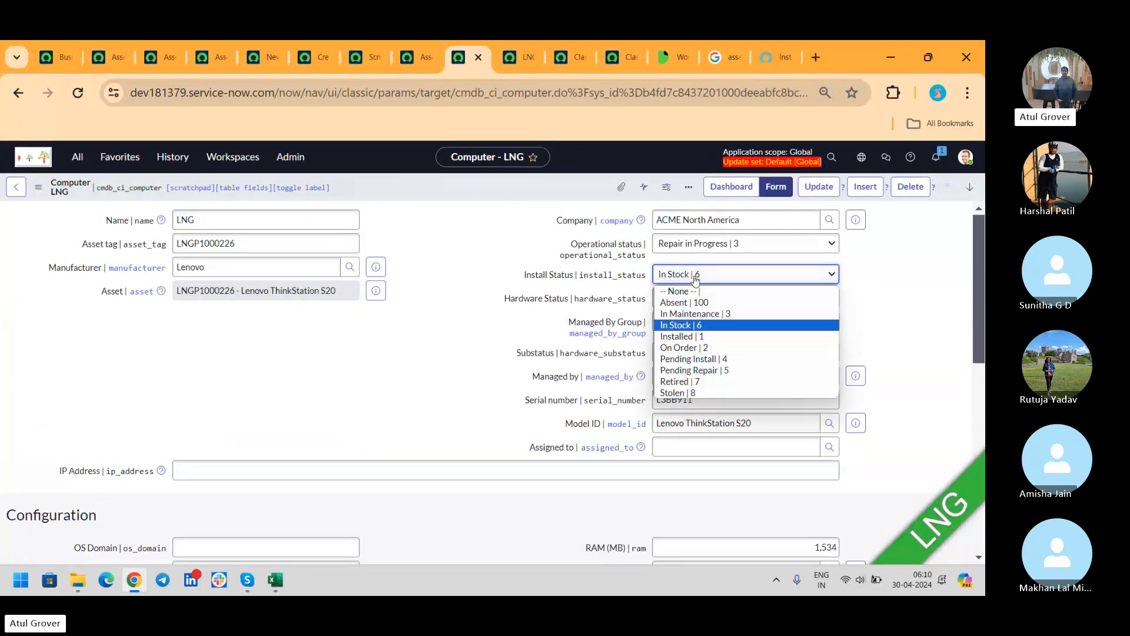
left_click(687, 382)
right_click(567, 189)
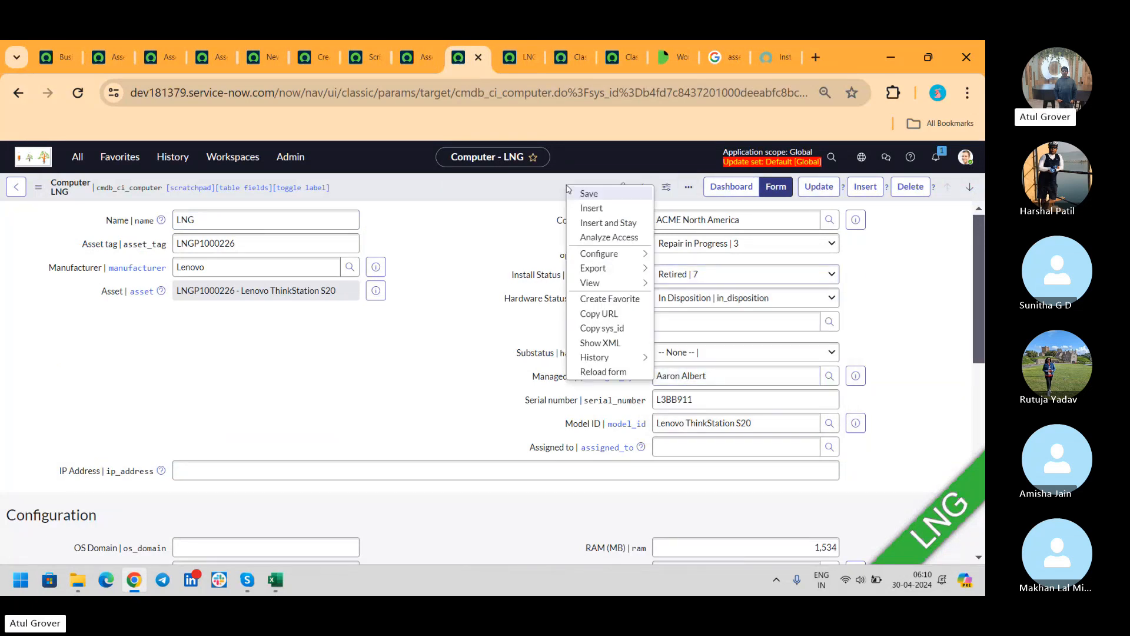
left_click(588, 194)
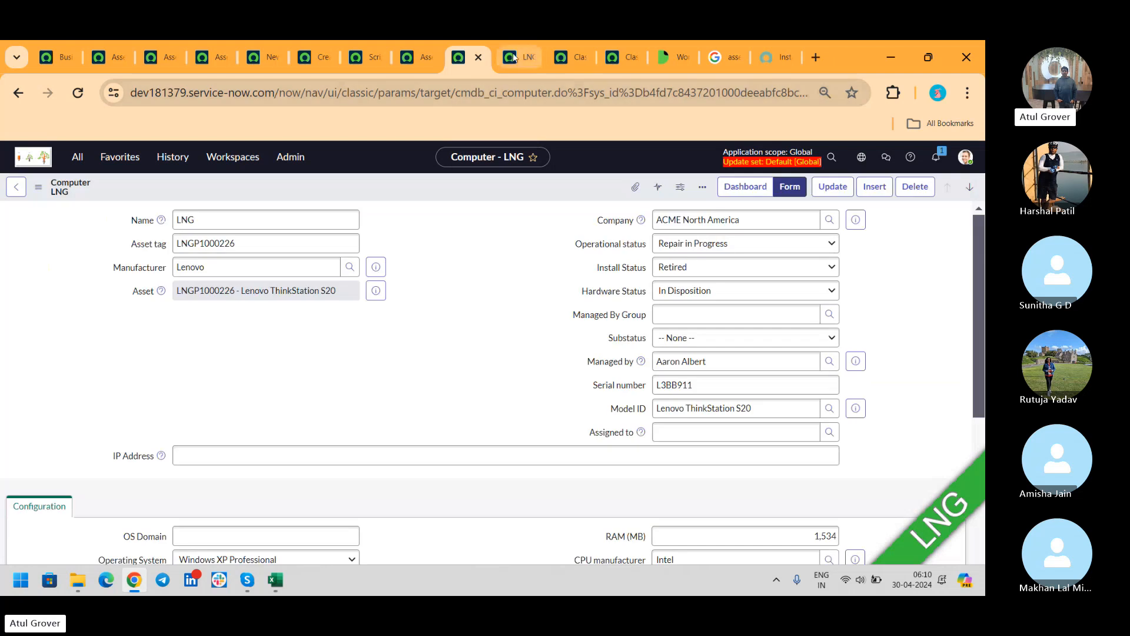
left_click(512, 57)
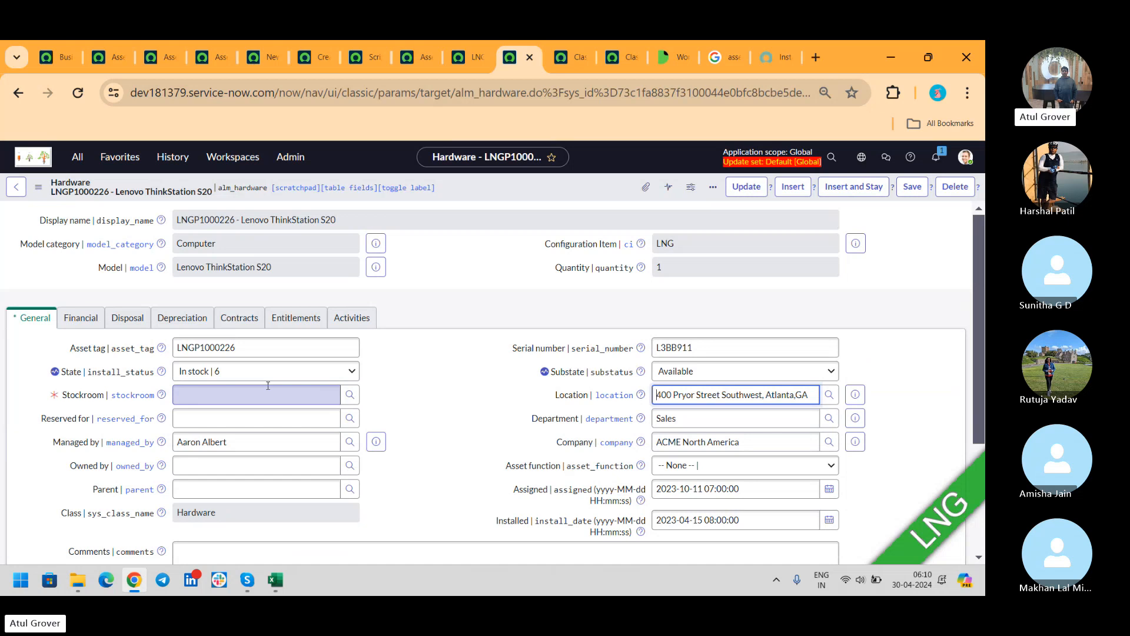
left_click(471, 57)
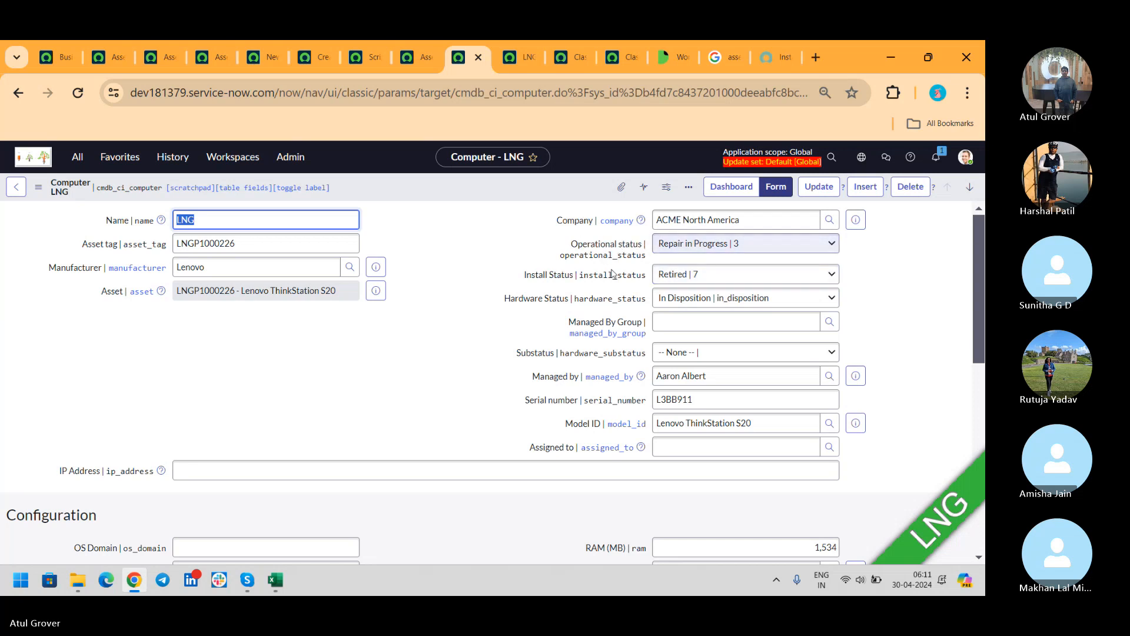
- Save Computer LNG with Install Status Retired, Hardware Status Defective, Substatus Disposable, then reopen KB0717902
left_click(694, 276)
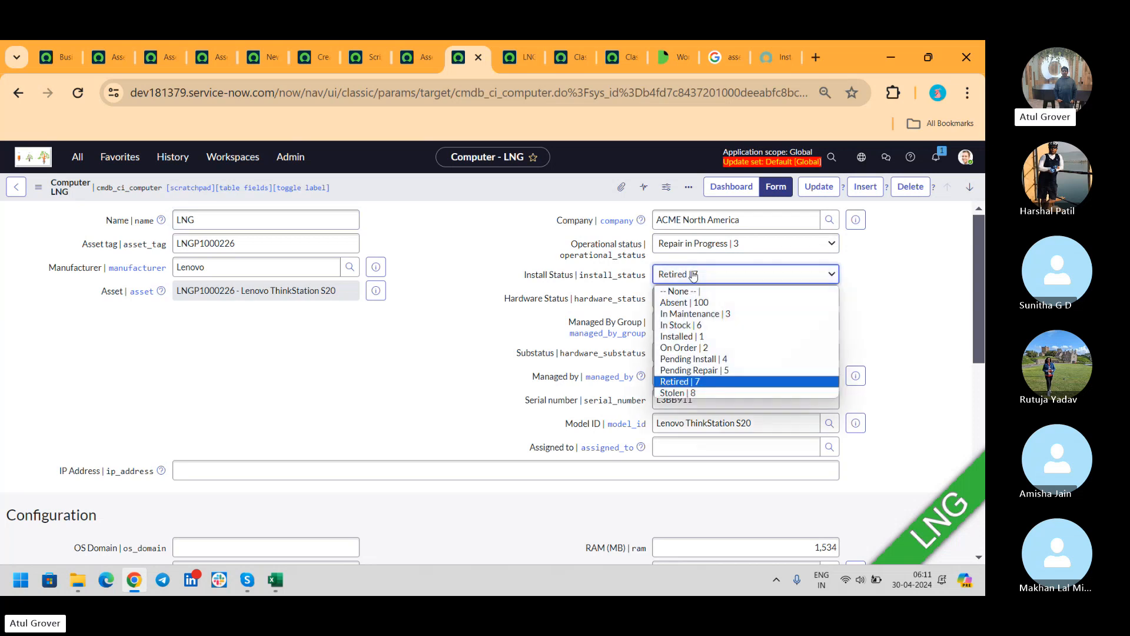
left_click(693, 277)
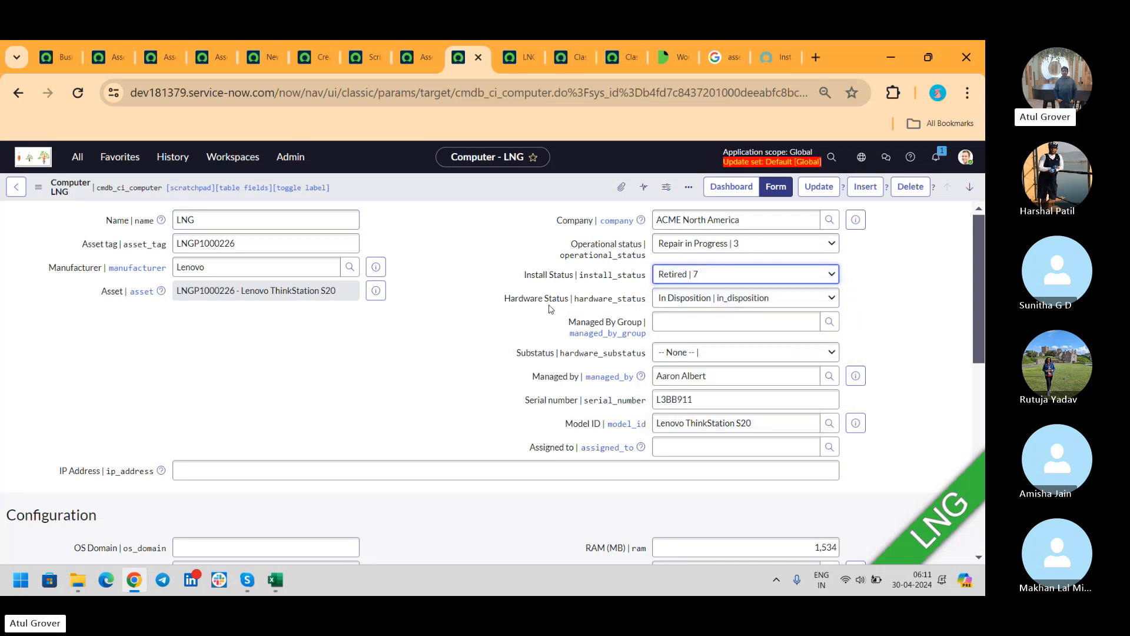
left_click(682, 300)
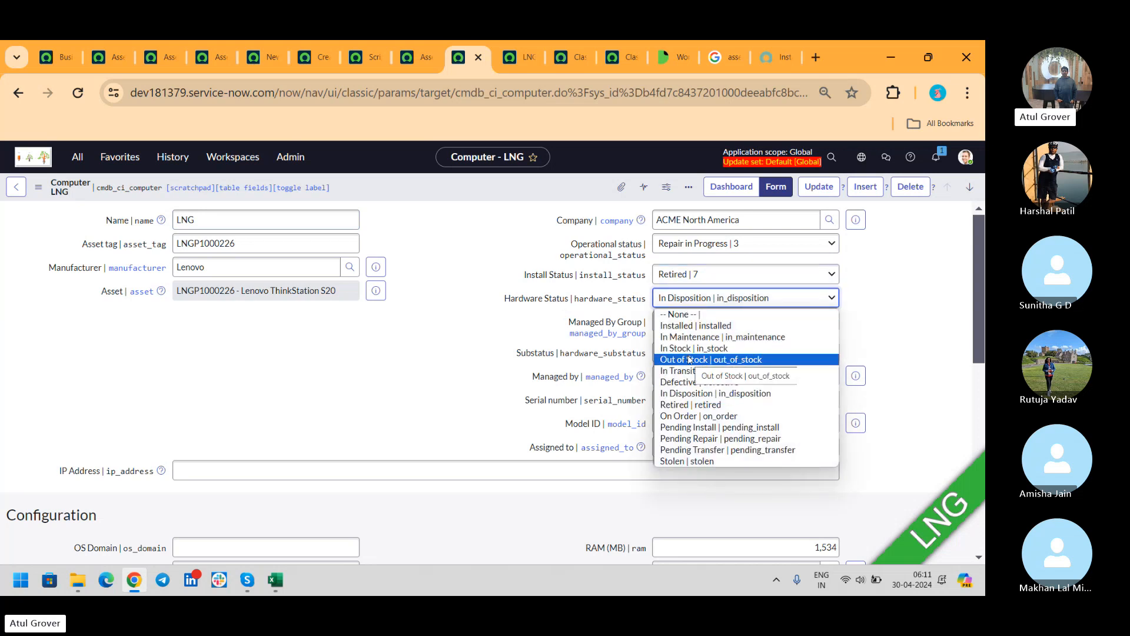
left_click(689, 383)
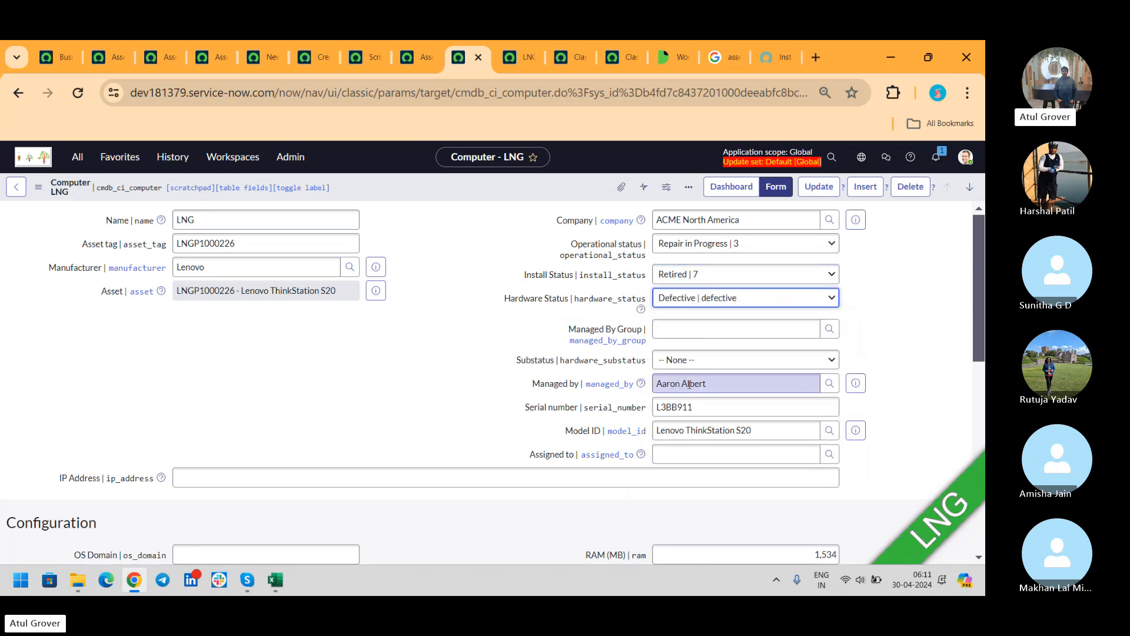
left_click(736, 360)
left_click(758, 398)
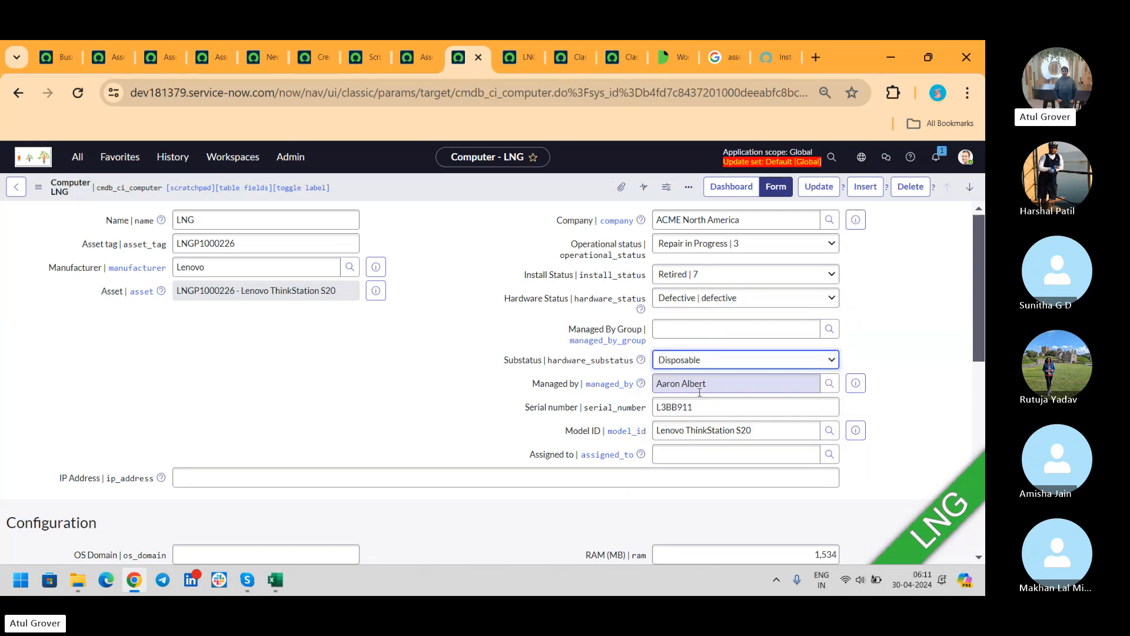
right_click(544, 179)
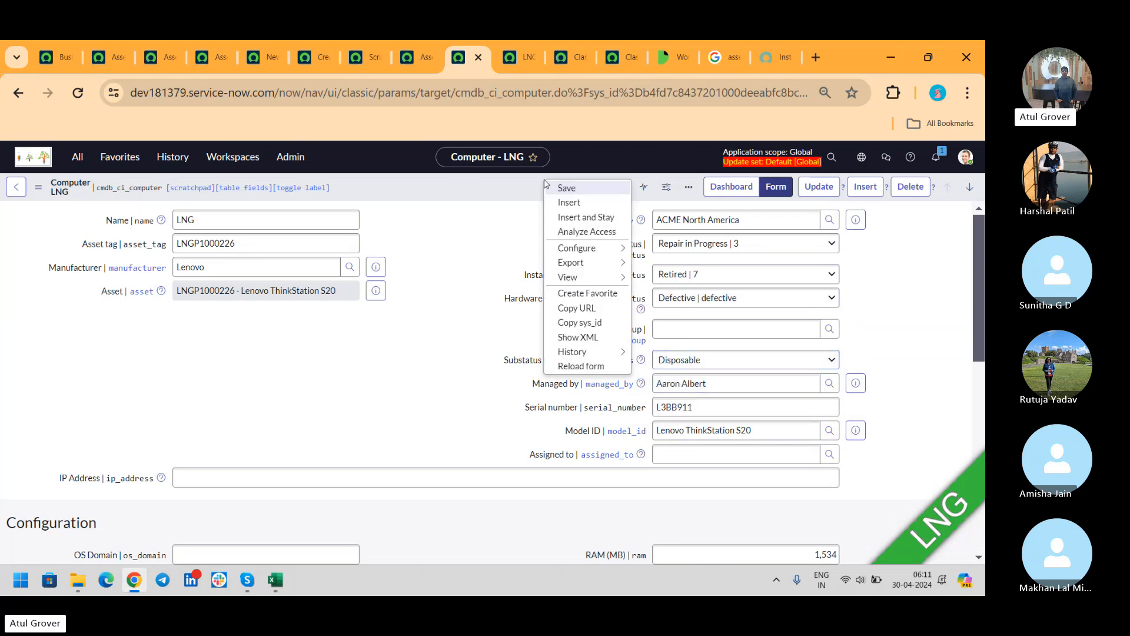
left_click(560, 187)
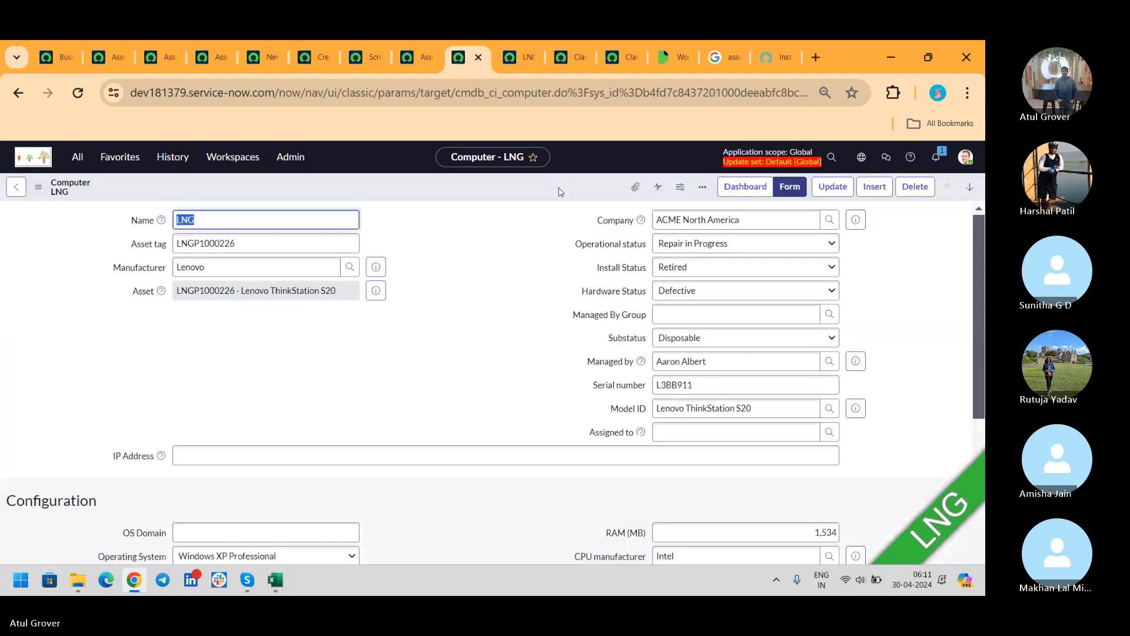
left_click(518, 57)
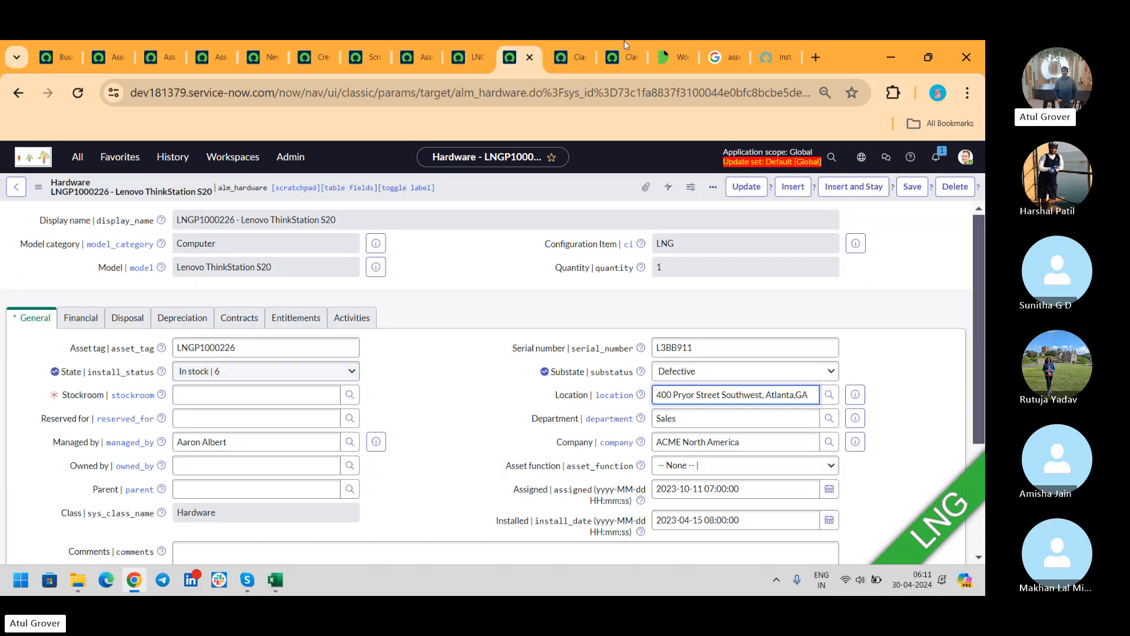
left_click(773, 57)
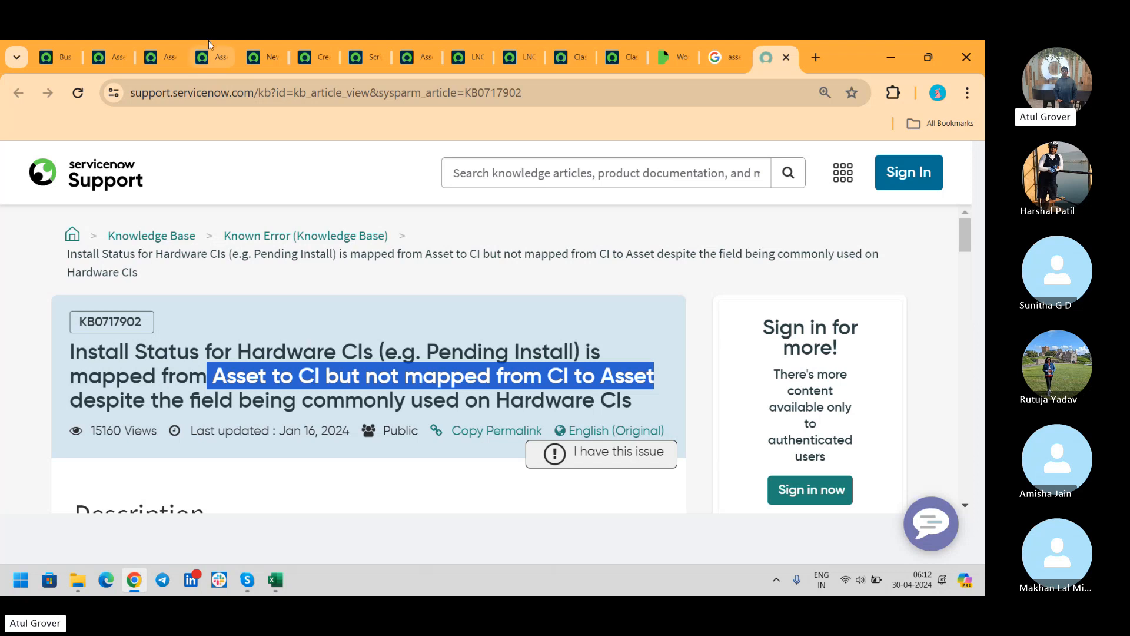
- Compare KB0717902 with the Install Status and Hardware State Mappings lists, then return to Computer LNG
left_click(118, 59)
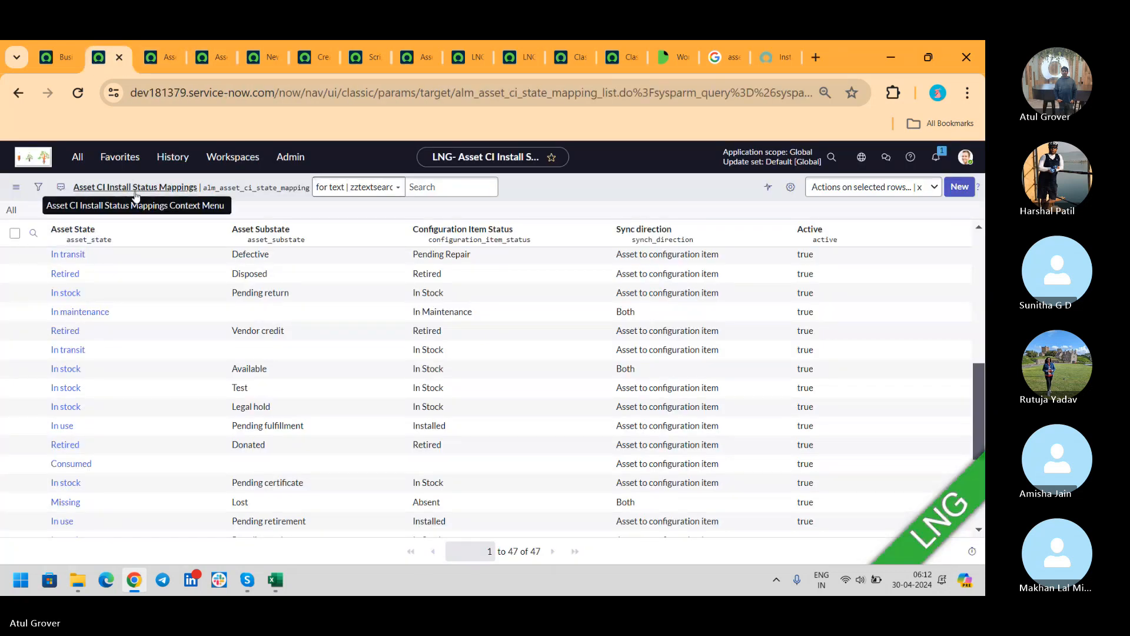
left_click(776, 53)
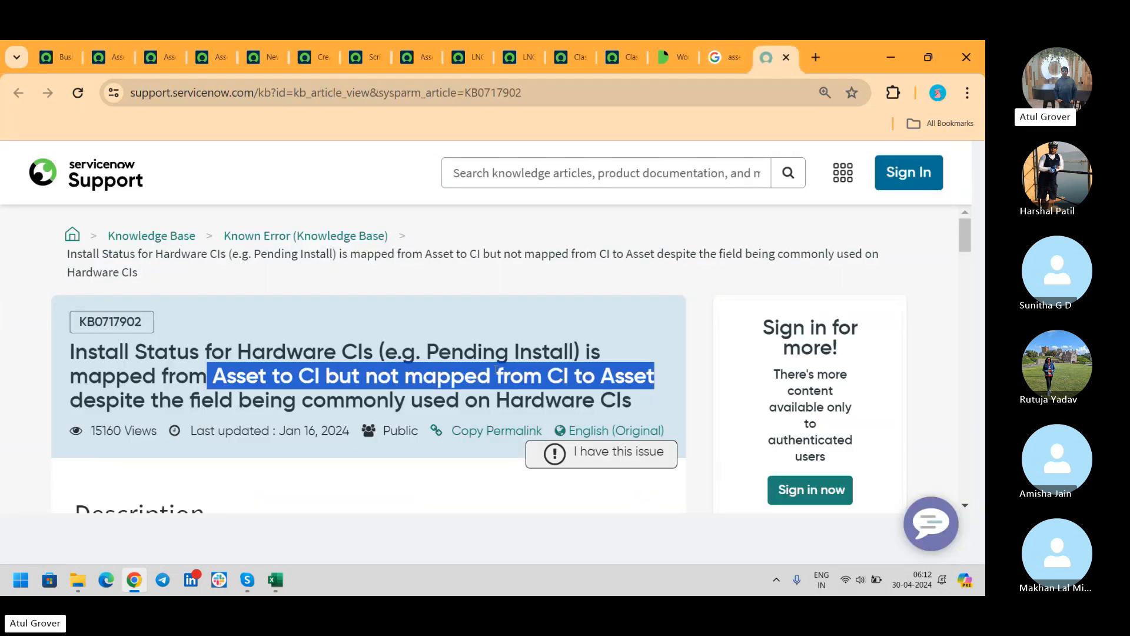
left_click(161, 67)
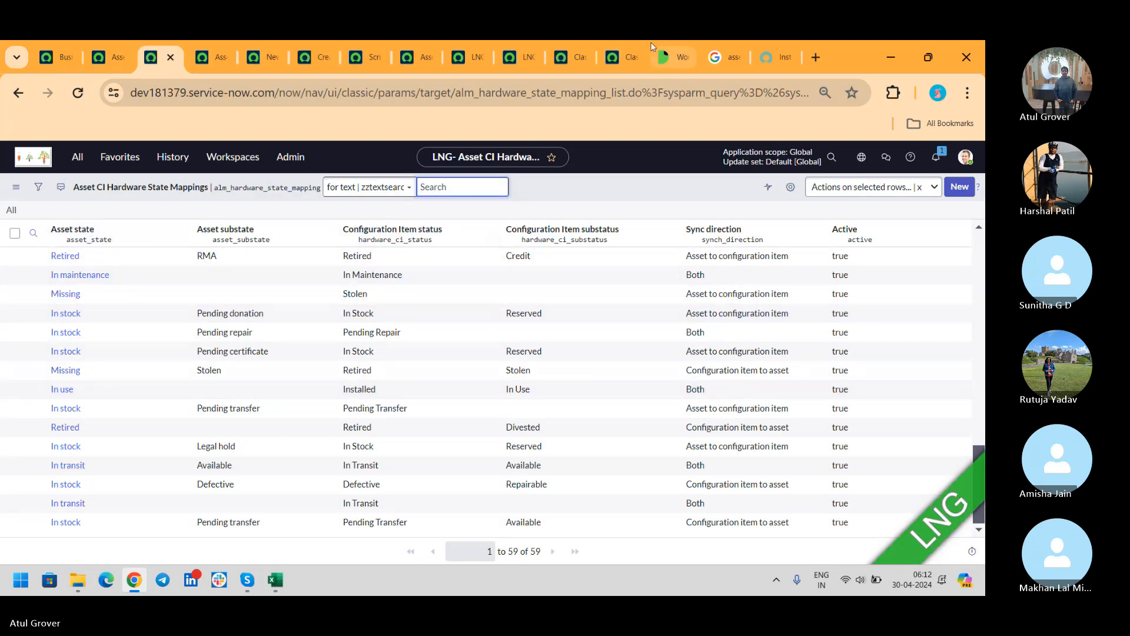
left_click(777, 57)
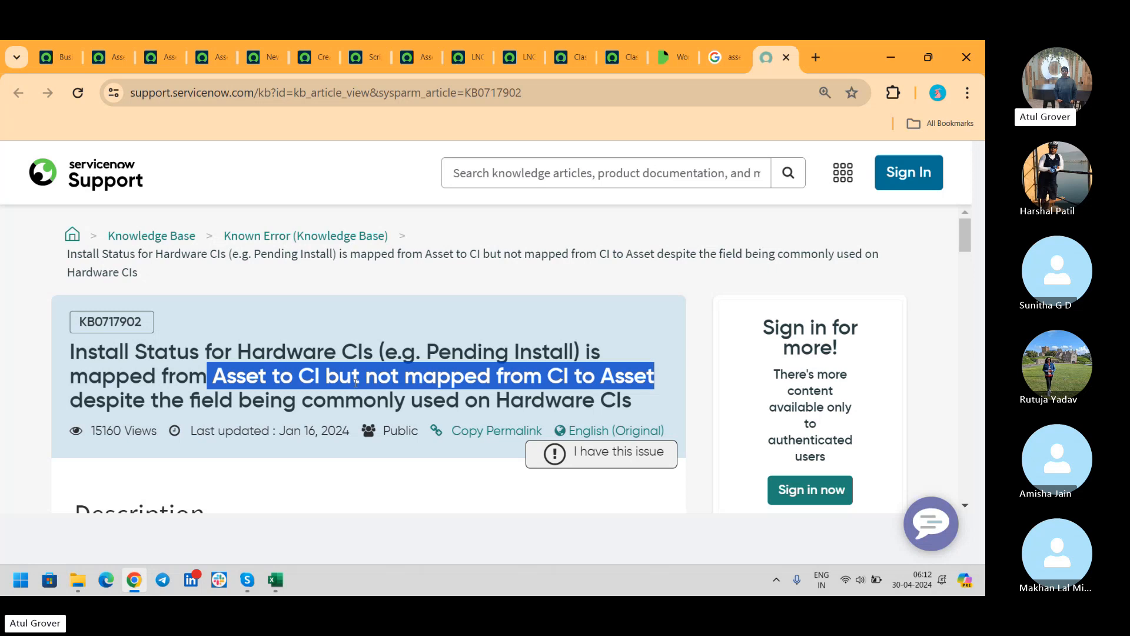
left_click(459, 58)
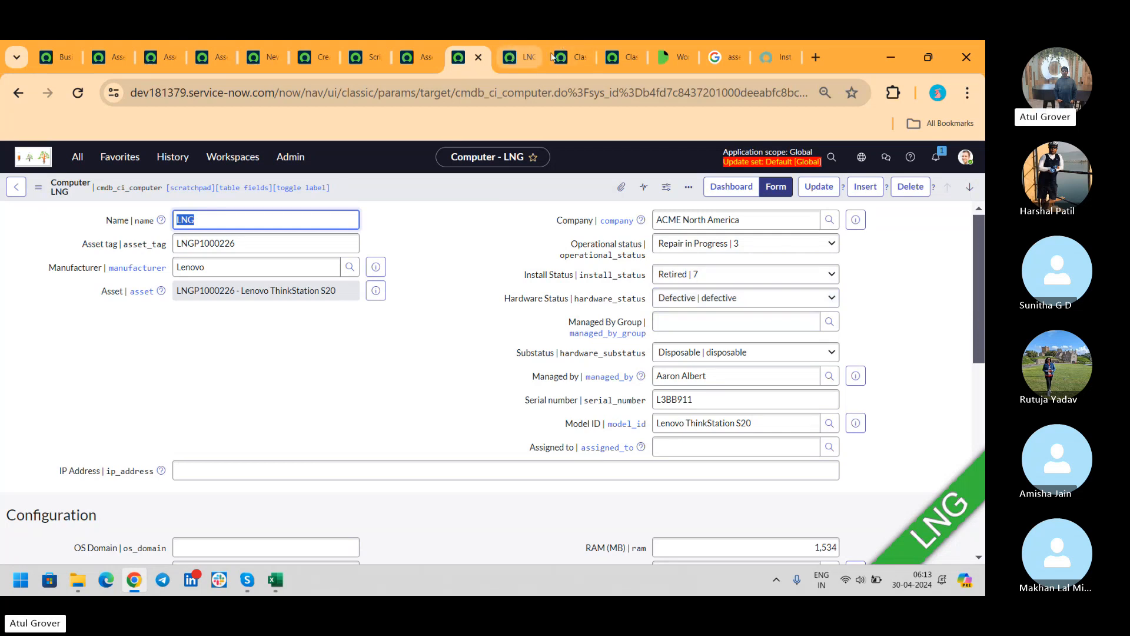
- Back in the support article, highlight the Asset to Hardware and Hardware to Asset mapping lines
left_click(761, 59)
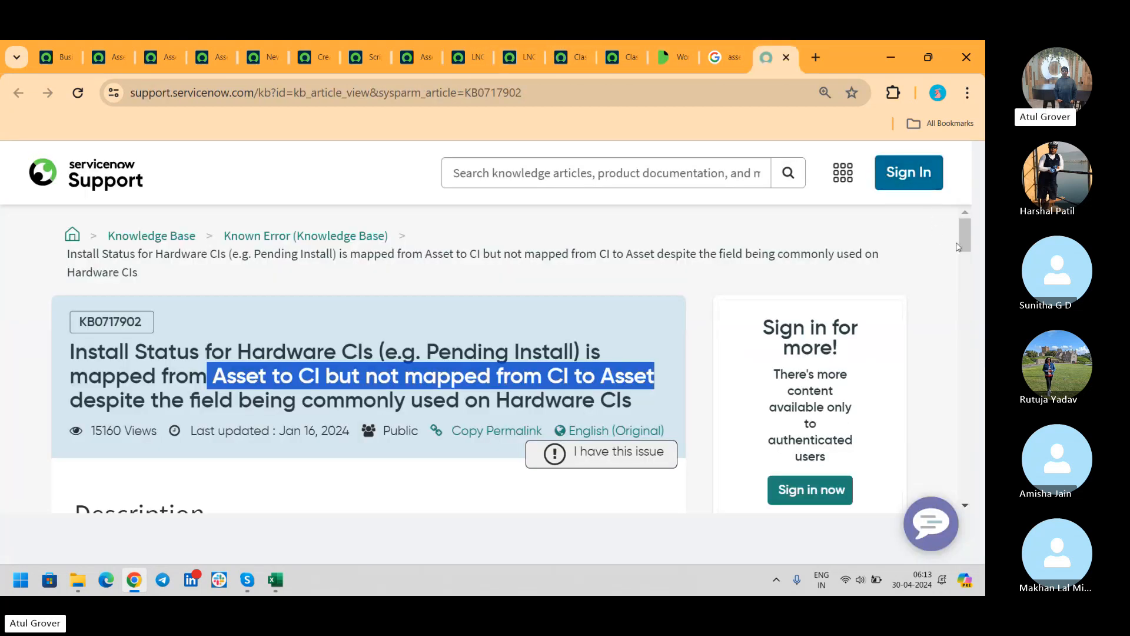
left_click_drag(966, 228, 973, 256)
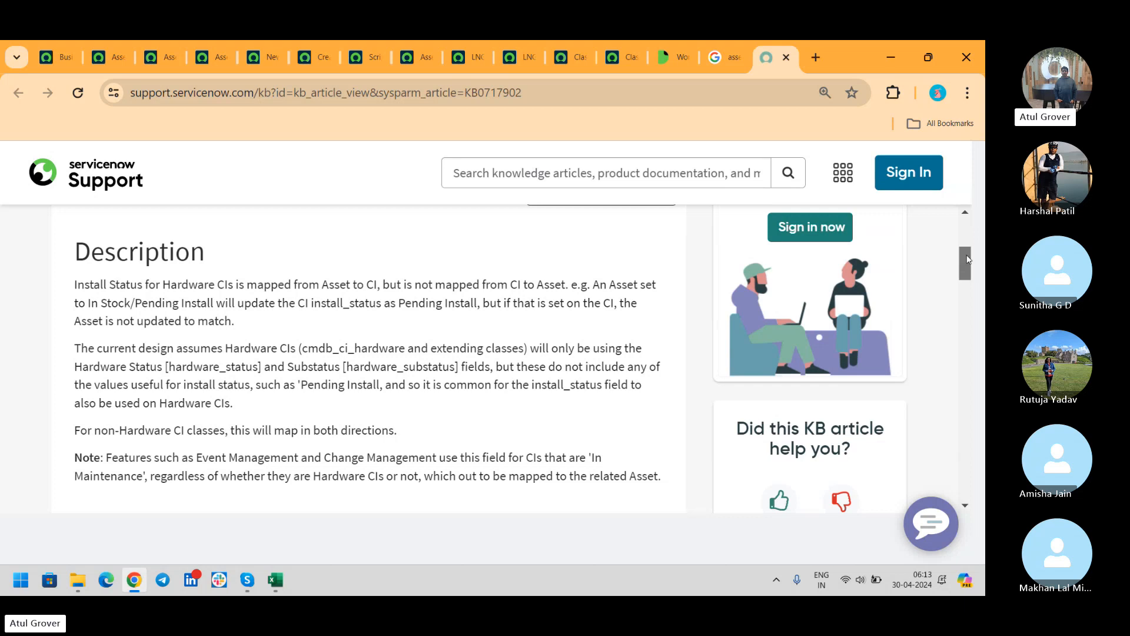
left_click_drag(966, 264, 963, 419)
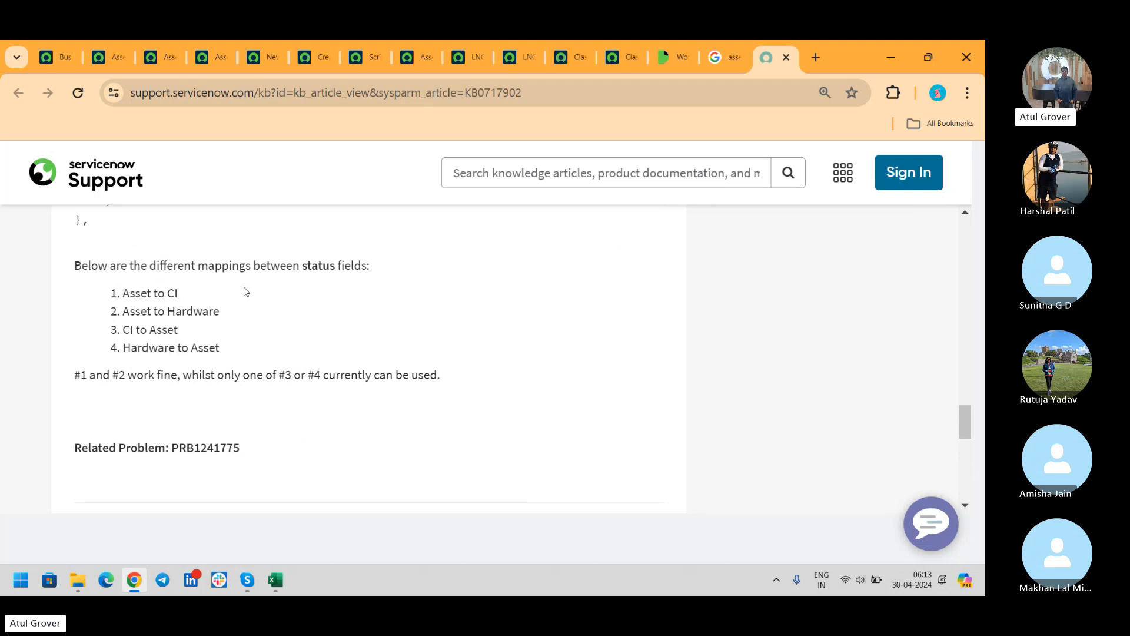
left_click_drag(125, 313, 235, 323)
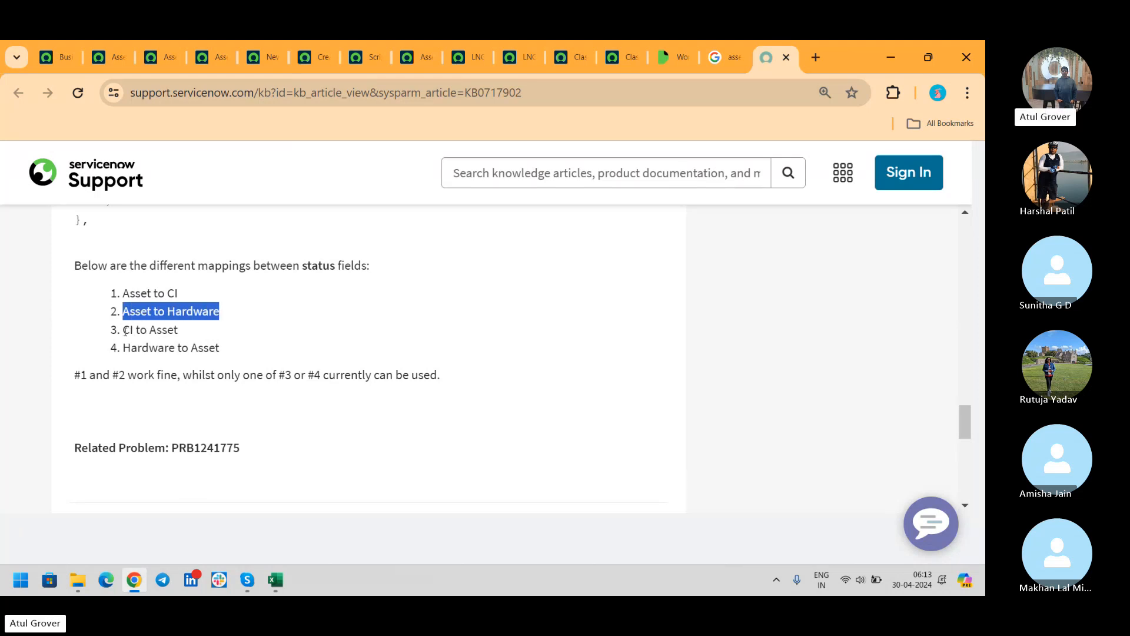
left_click_drag(123, 331, 221, 348)
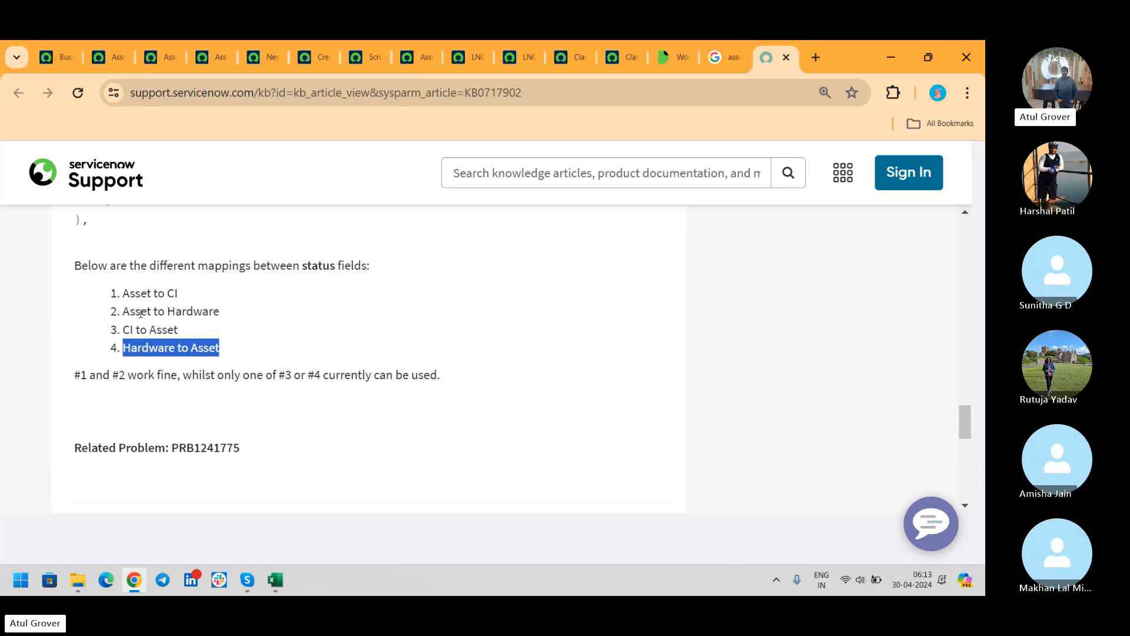
- Compare the LNGP1000226 hardware asset and Computer LNG records, then highlight the Asset to CI mapping lines
left_click(525, 59)
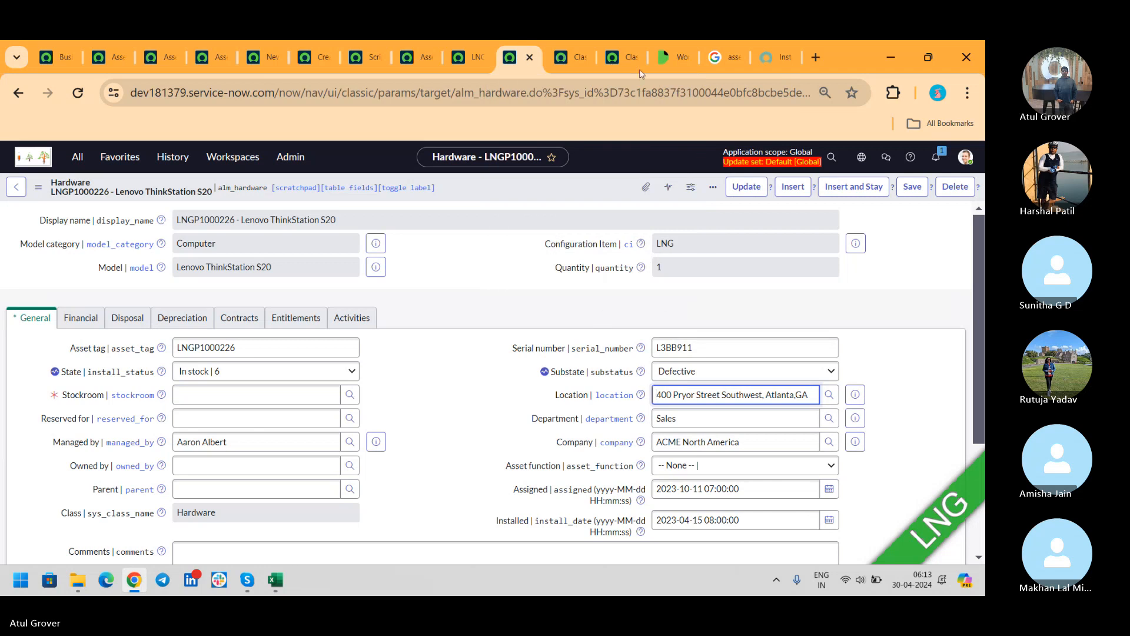
left_click(475, 57)
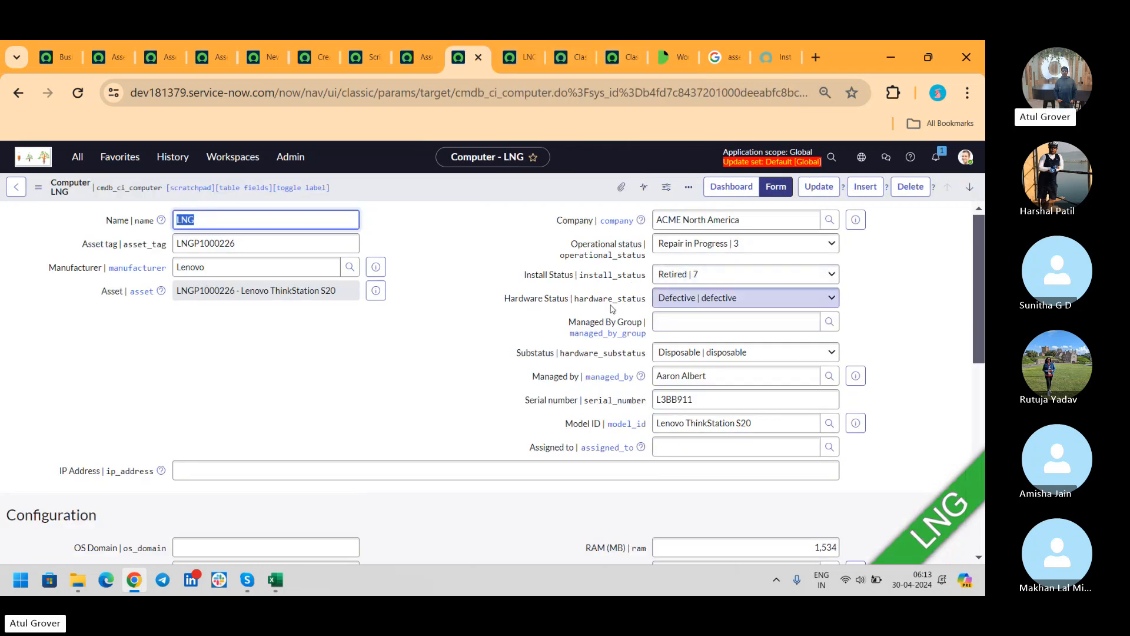
key("ctrl+9")
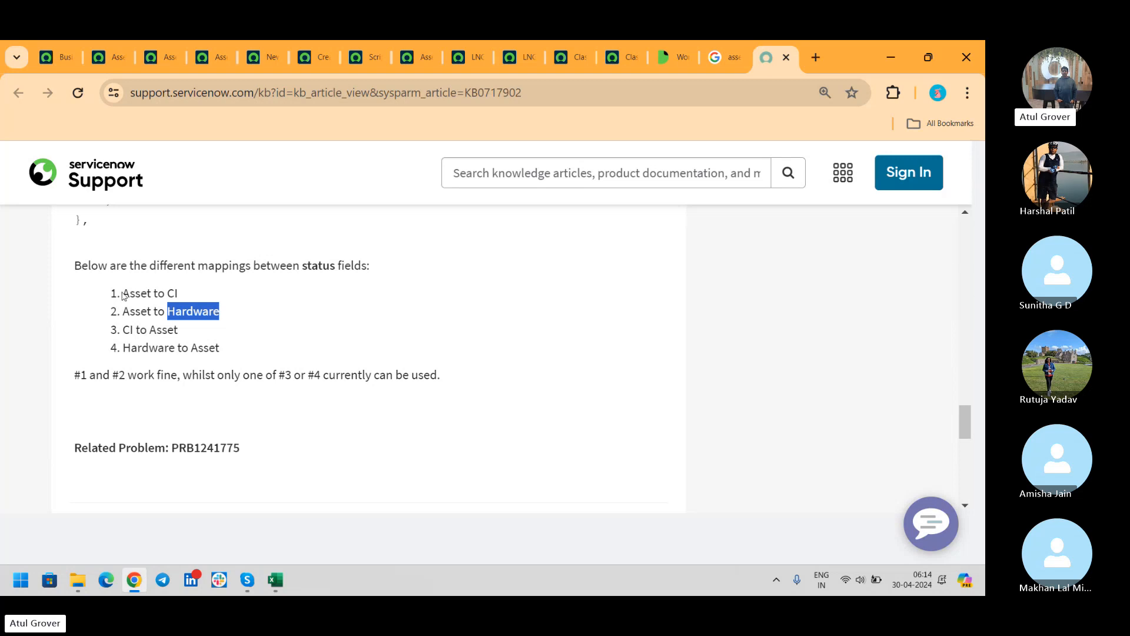
left_click_drag(122, 292, 179, 293)
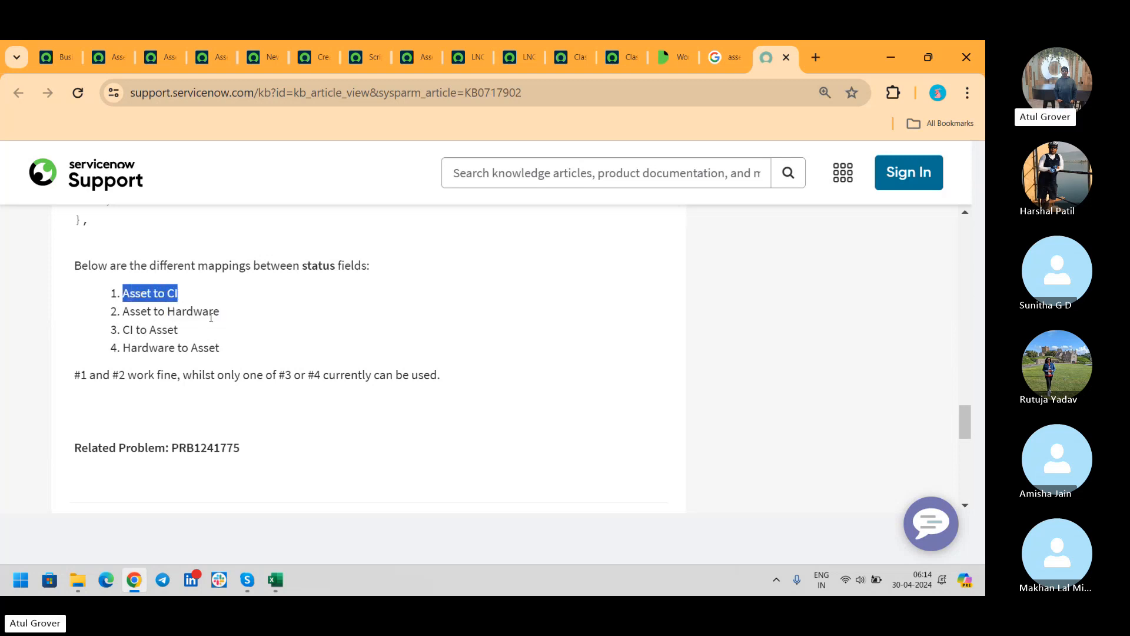
left_click_drag(221, 348, 122, 347)
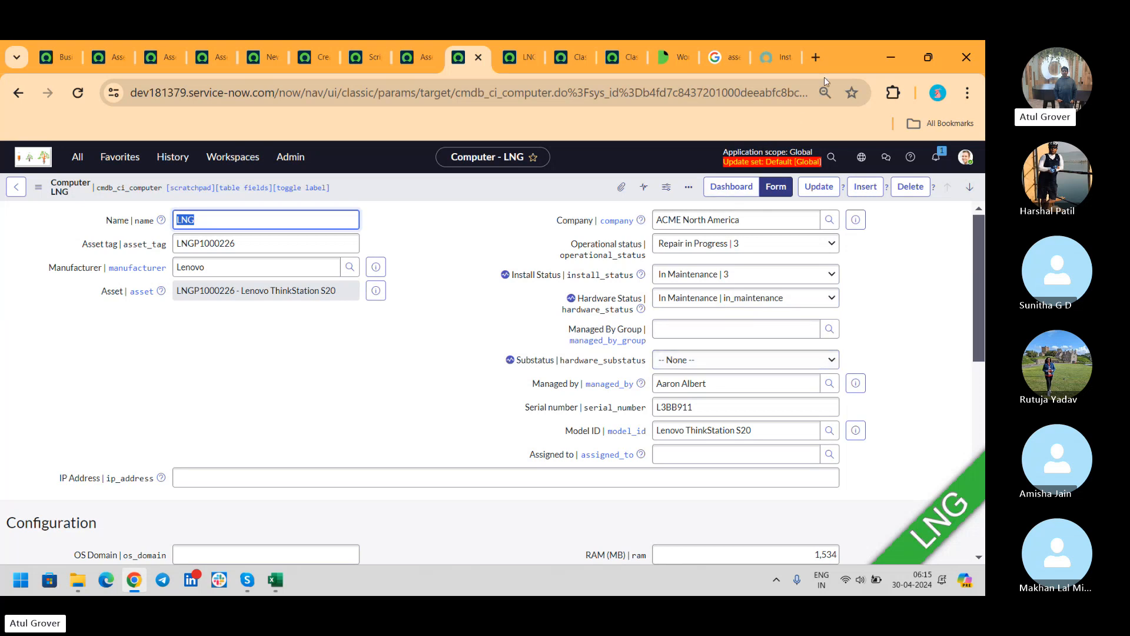
- In the article's code fix, highlight the hardware status check and install_status precedence setting
key("alt+Tab")
left_click_drag(189, 337, 510, 355)
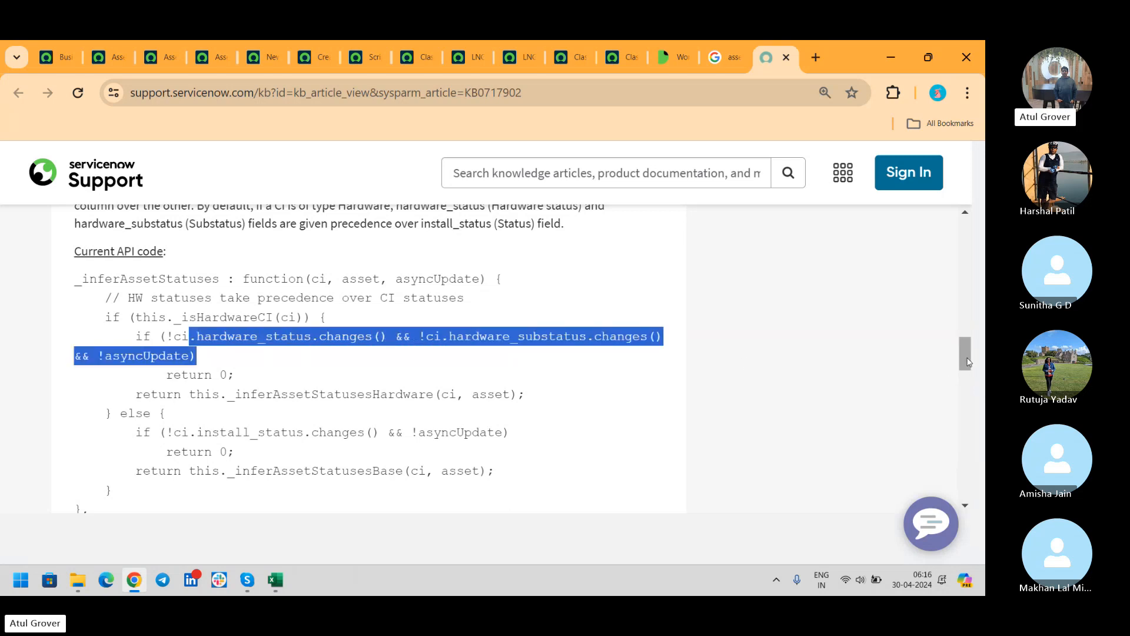
left_click_drag(964, 352, 965, 389)
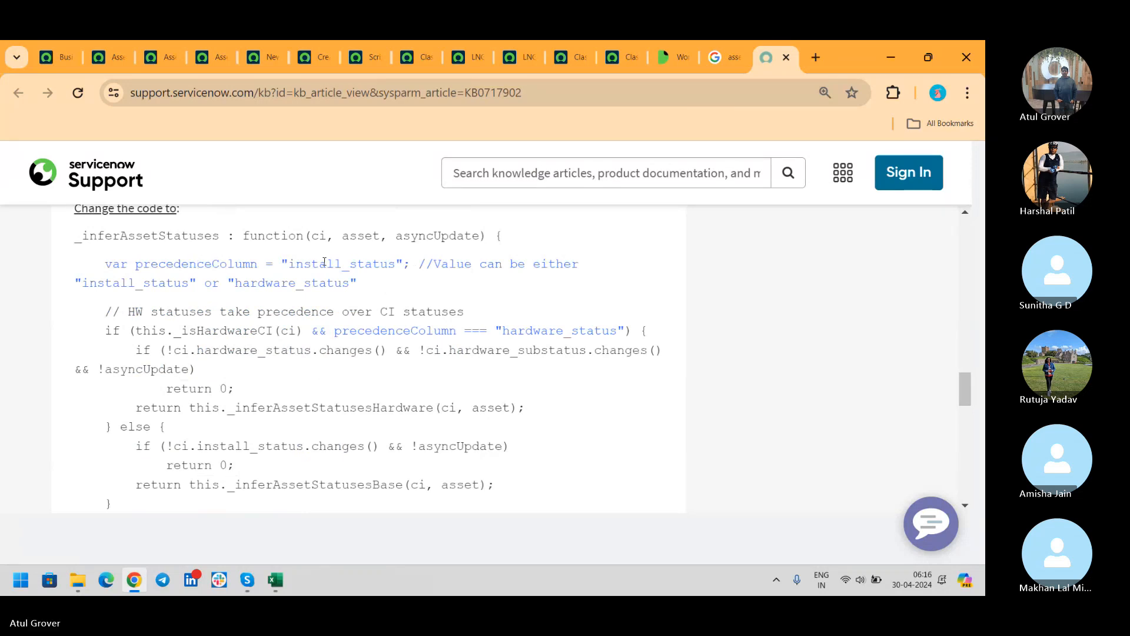
left_click_drag(289, 264, 395, 265)
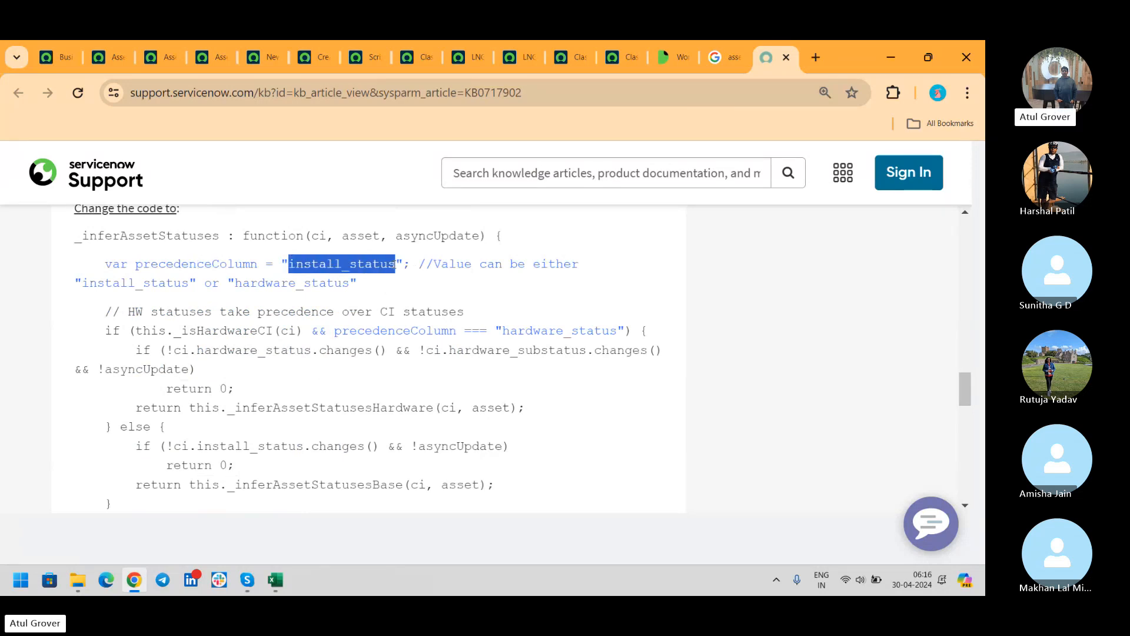
scroll(401, 424, "down", 6)
scroll(404, 429, "up", 2)
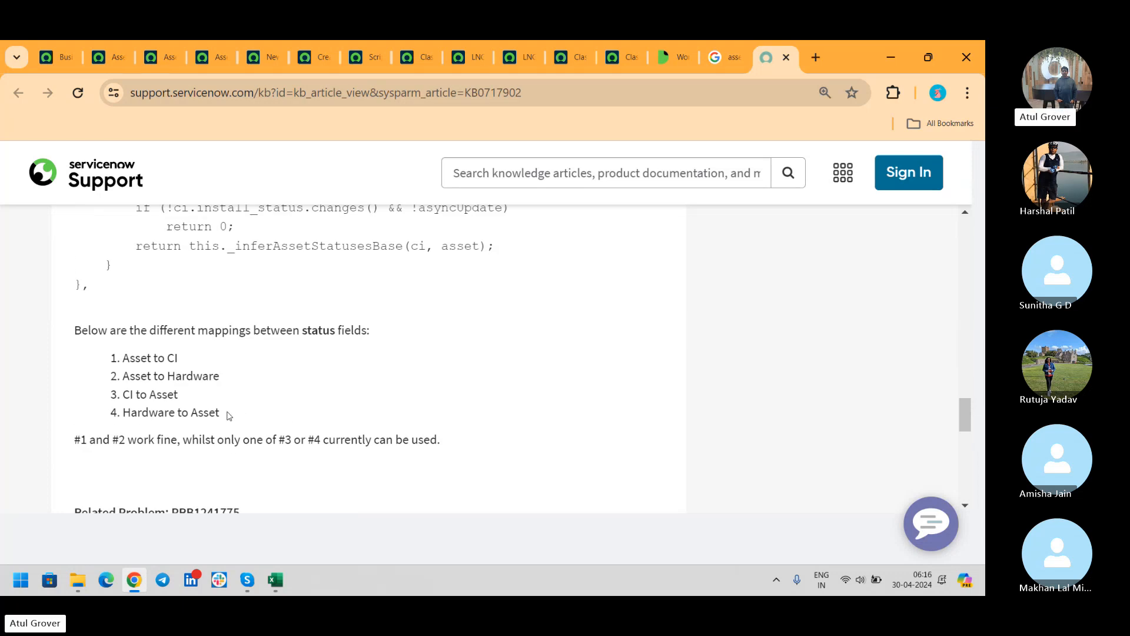
- Highlight the CI/Hardware to Asset and Asset to CI/Hardware lines, then bring up the AssetandCI script include
left_click_drag(229, 416, 118, 394)
left_click(219, 376)
left_click_drag(219, 376, 121, 358)
key("ctrl+8")
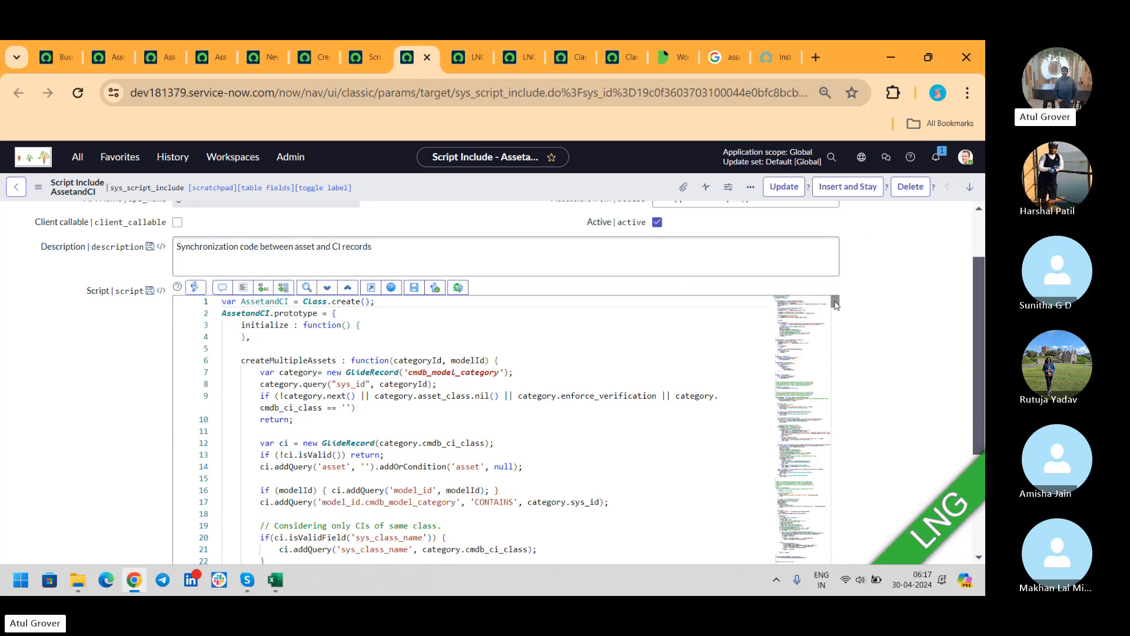
- Read through the AssetandCI synchronization script, then move on to the LNGP1000226 hardware asset record
scroll(611, 382, "down", 3)
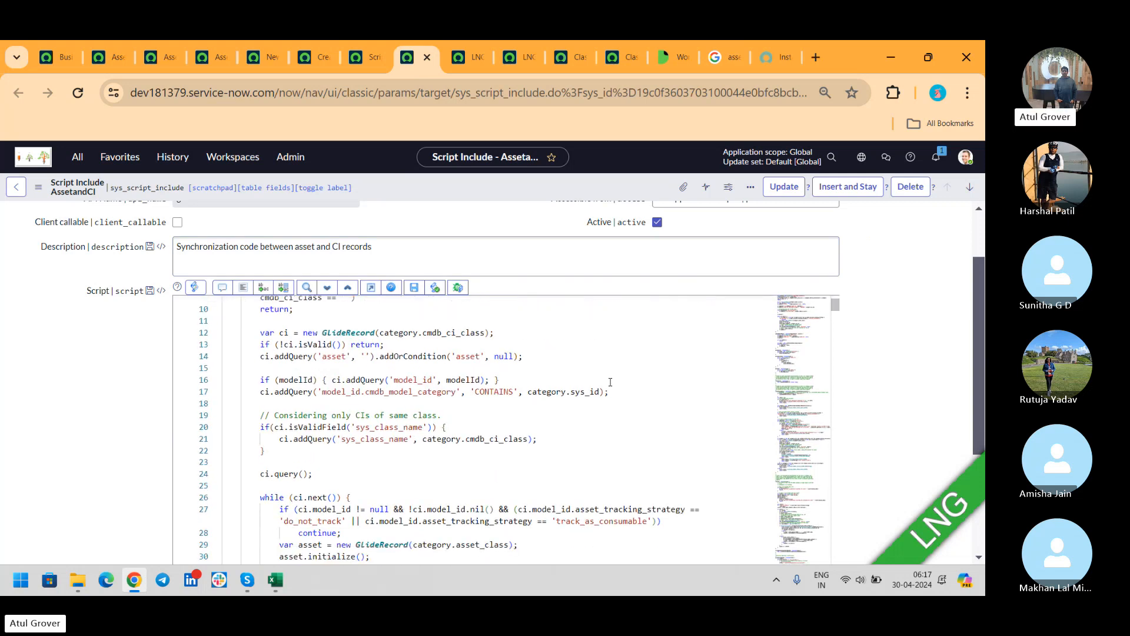
scroll(610, 382, "down", 20)
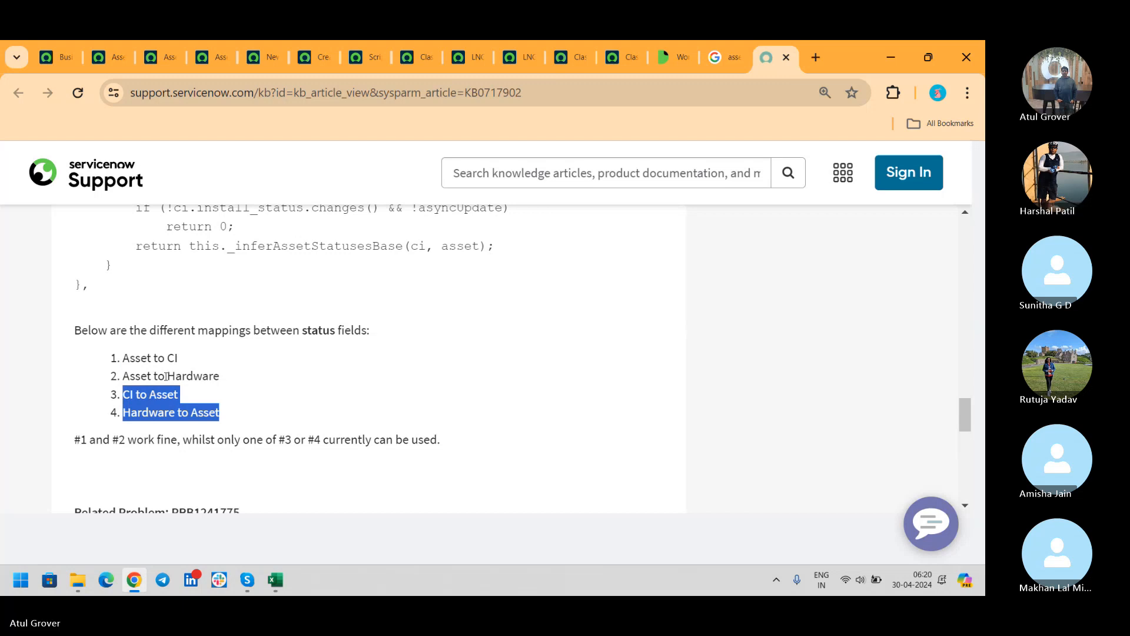
left_click(519, 57)
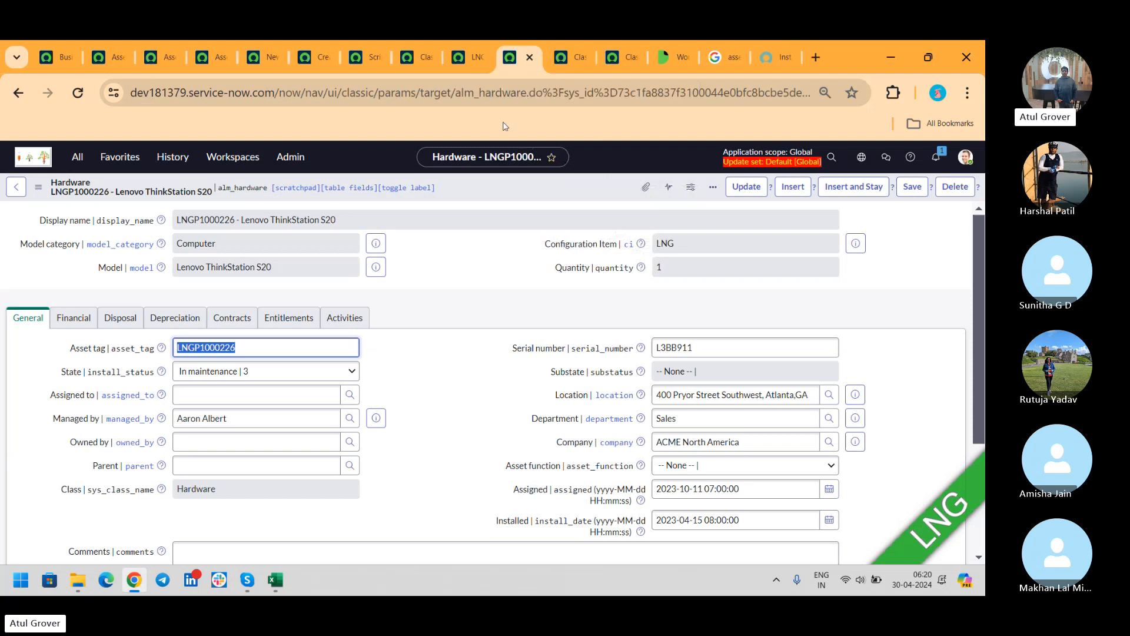
- Check the LNG hardware asset record and its In maintenance state
left_click(470, 58)
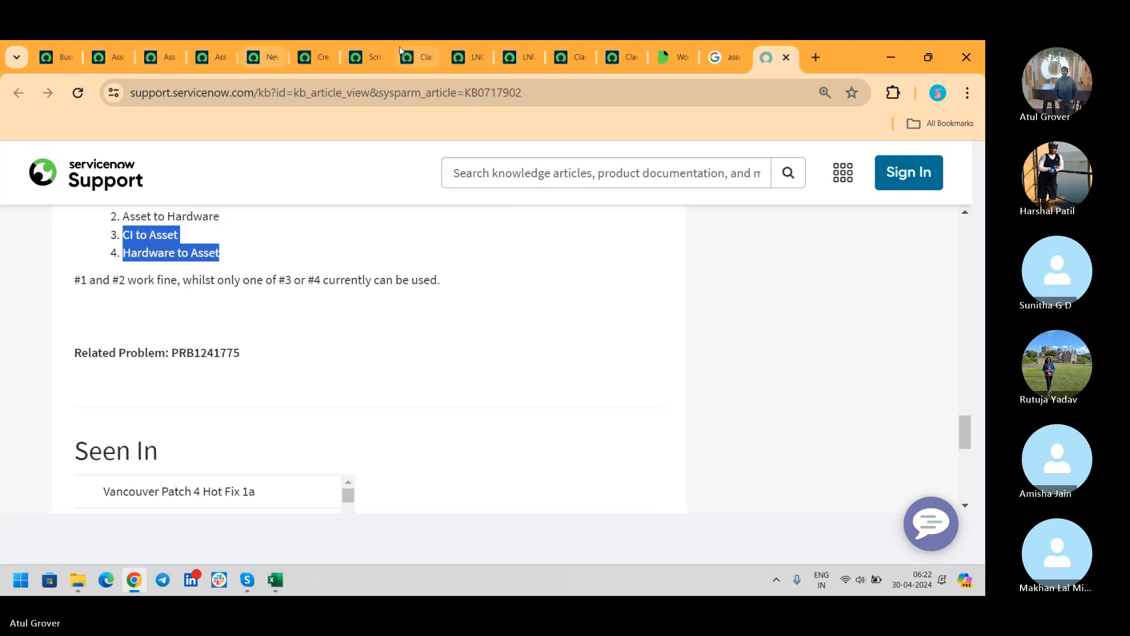
- Set Computer LNG's Install Status to Absent, making it Retired and Lost, then return to KB0717902
left_click(466, 58)
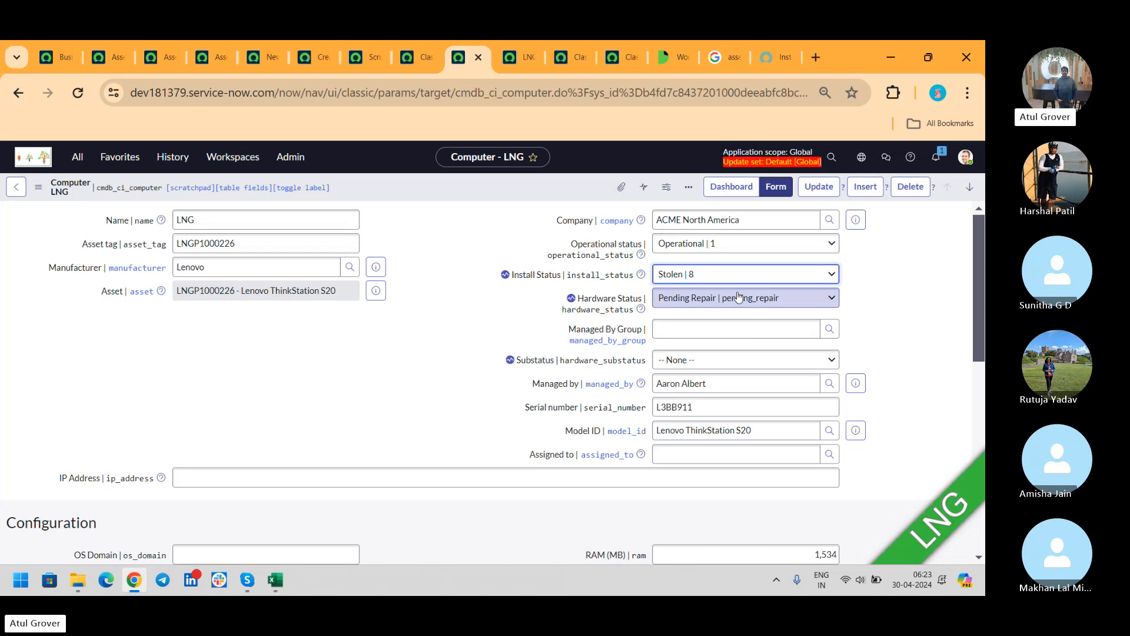
key("Down")
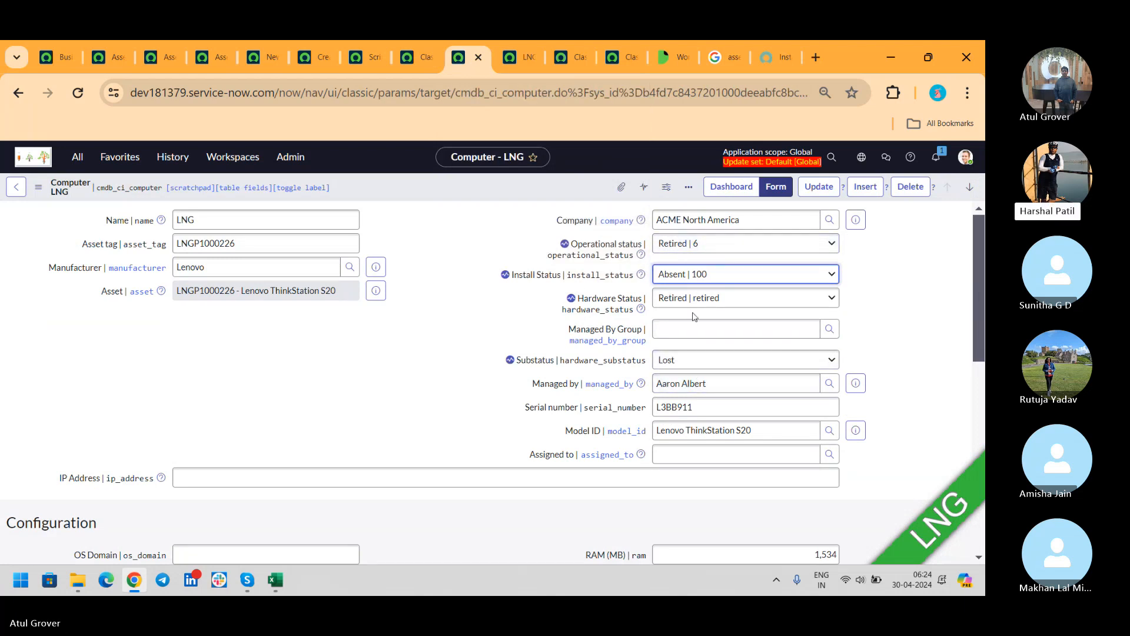
key("ctrl+9")
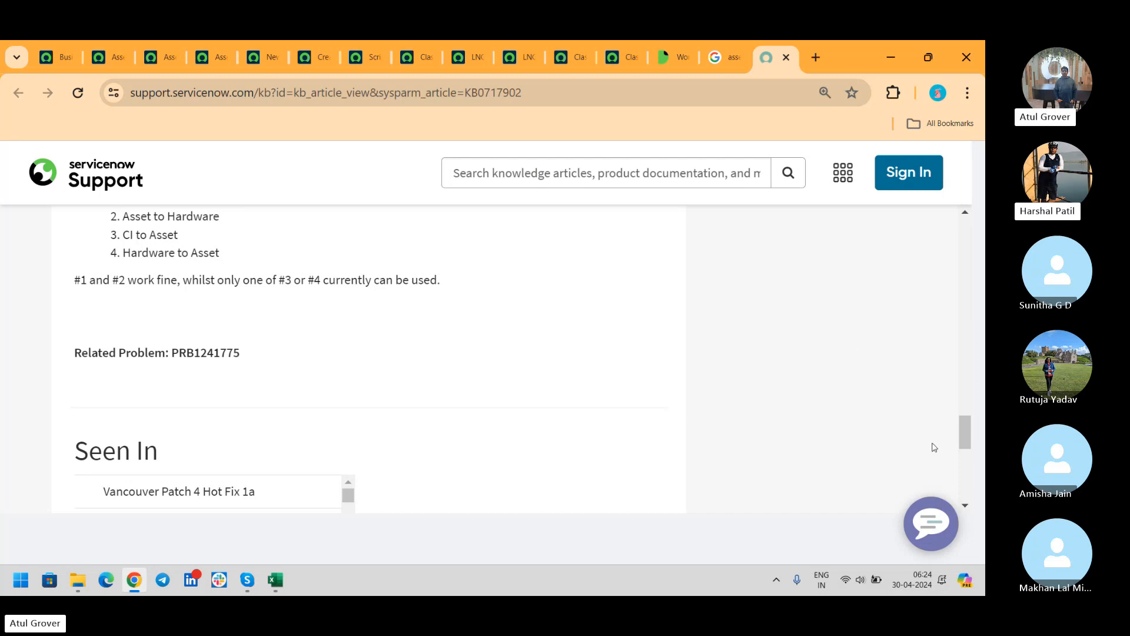
- Return to the Computer LNG form showing Absent and Retired, then switch over to the video call
left_click_drag(961, 436, 965, 404)
left_click(468, 57)
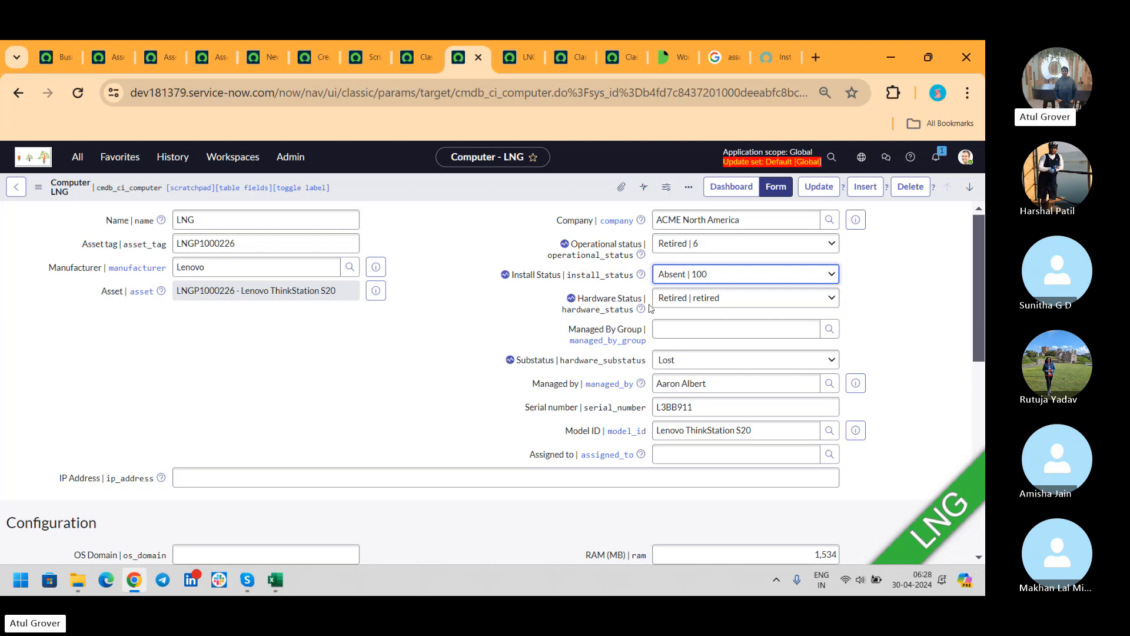
key("alt+Tab")
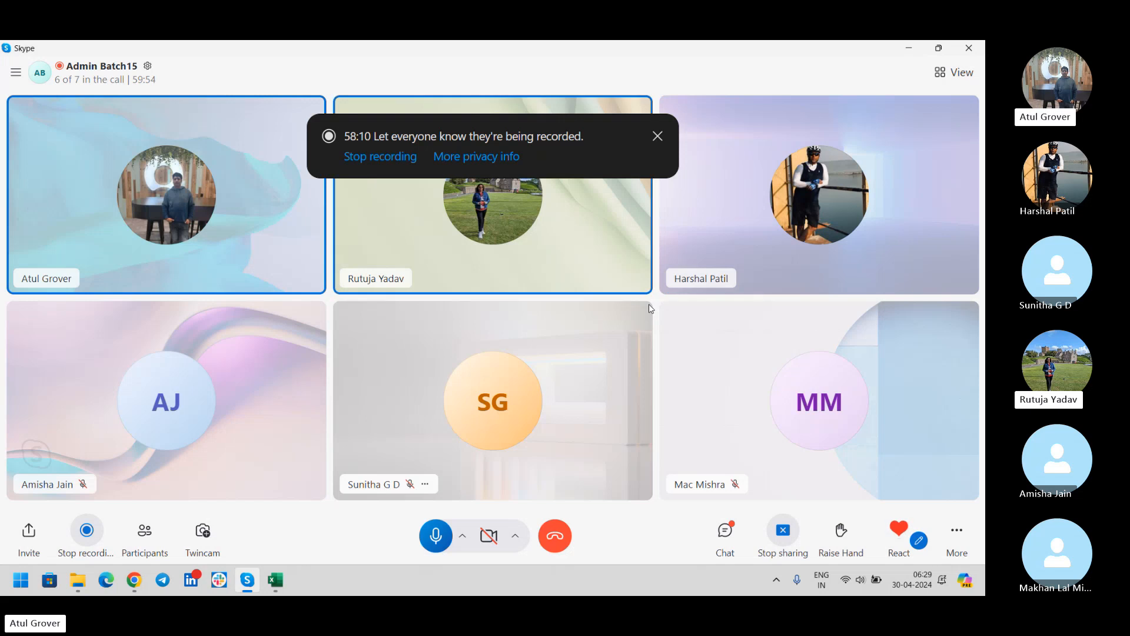
- Come back from the call to the Computer LNG form and scroll to its Related Items
key("alt+Tab")
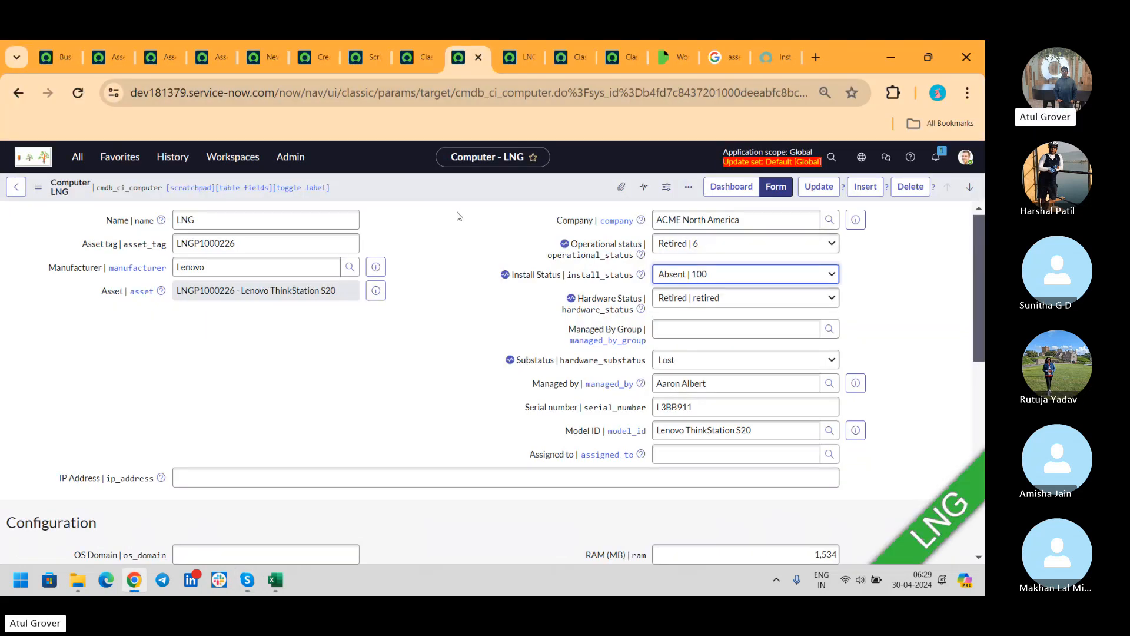
left_click_drag(978, 253, 975, 442)
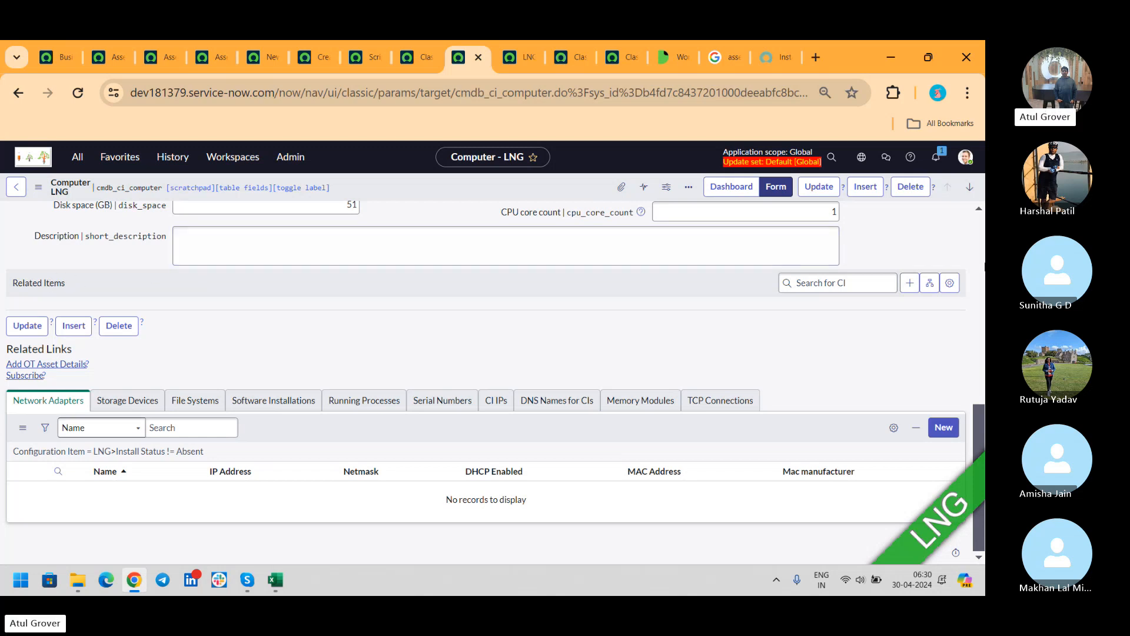
- Open LNG's Relationship Editor from Related Items and turn off suggested relationships
left_click(909, 287)
left_click(575, 194)
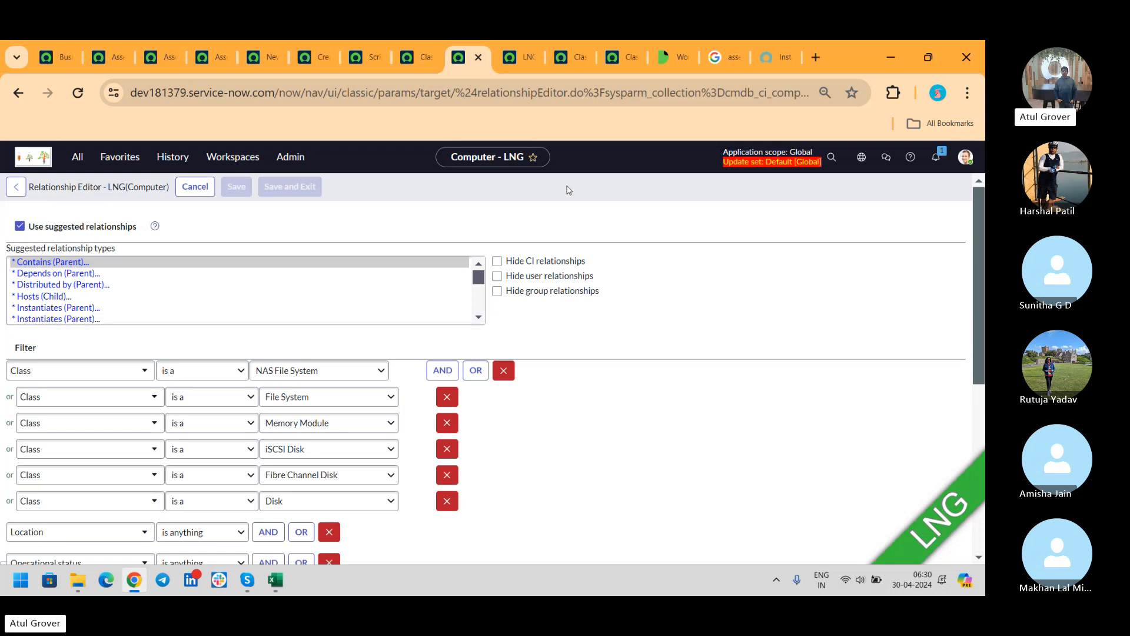
left_click(19, 226)
left_click(530, 271)
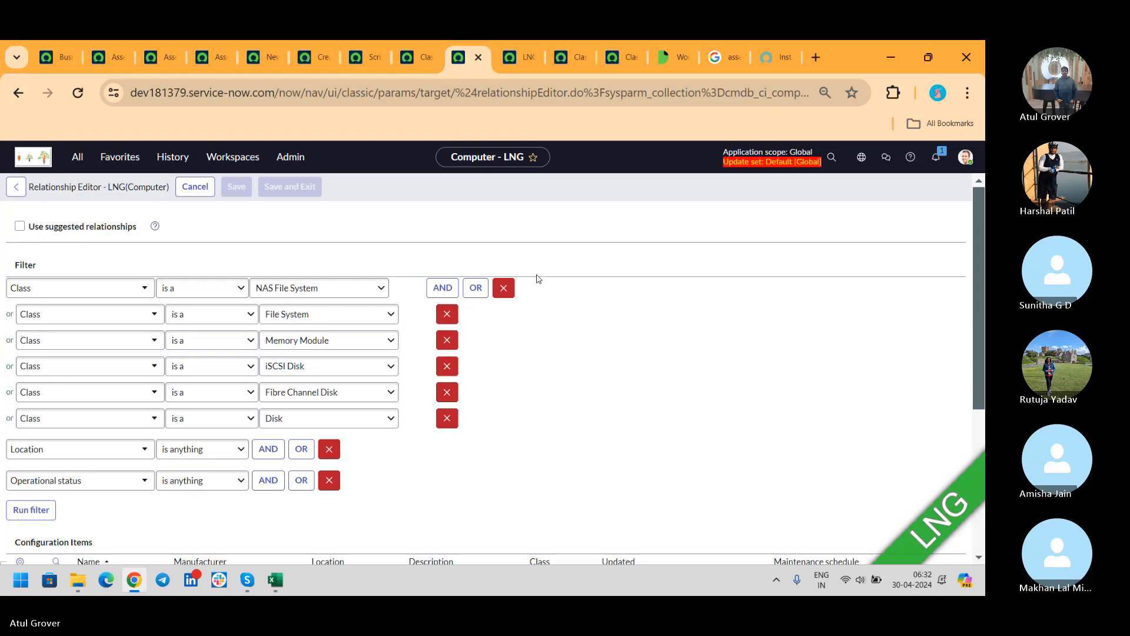
- Turn suggested relationships back on and choose Depends on (Parent), then switch to the Skype call
left_click(20, 226)
left_click(481, 310)
left_click(481, 310)
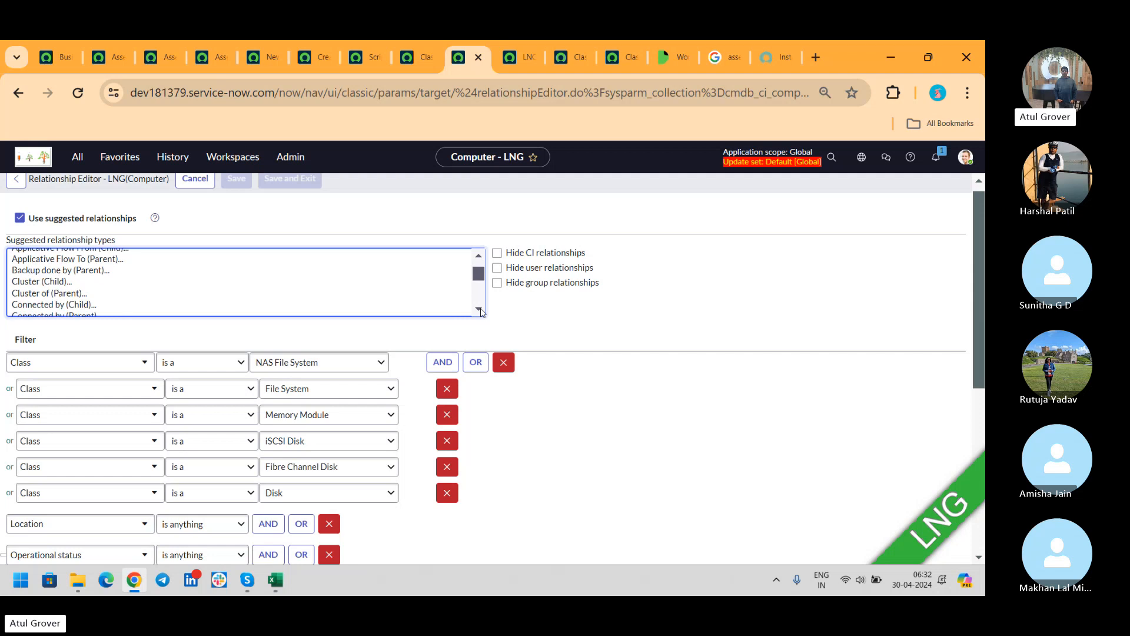
left_click(481, 311)
left_click(481, 310)
left_click(480, 311)
left_click(481, 311)
left_click(481, 311)
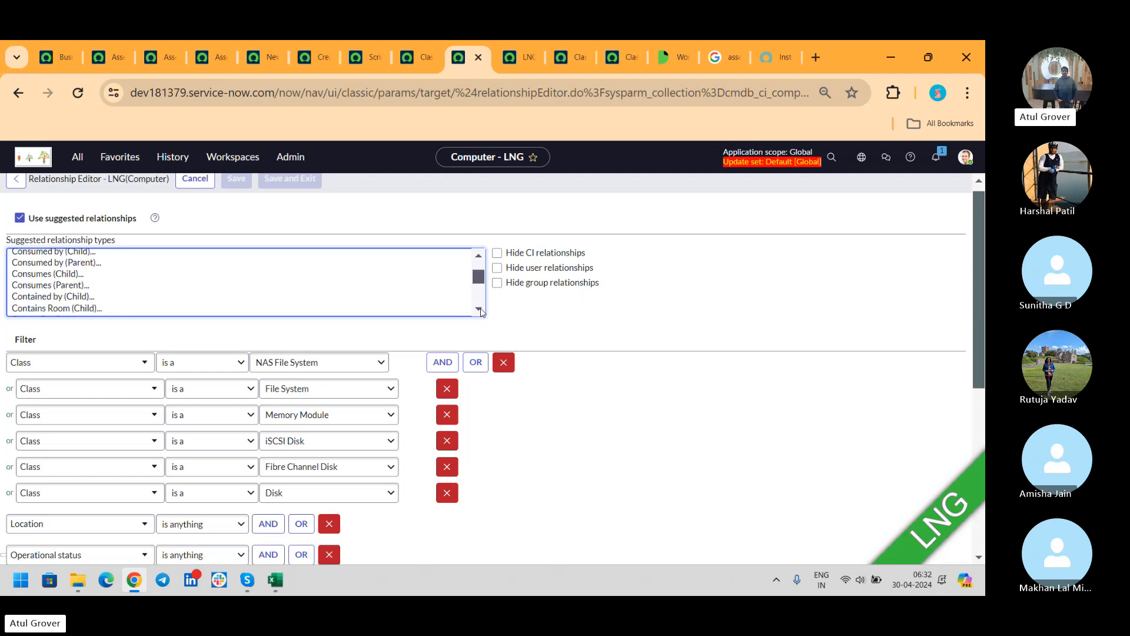
left_click(175, 253)
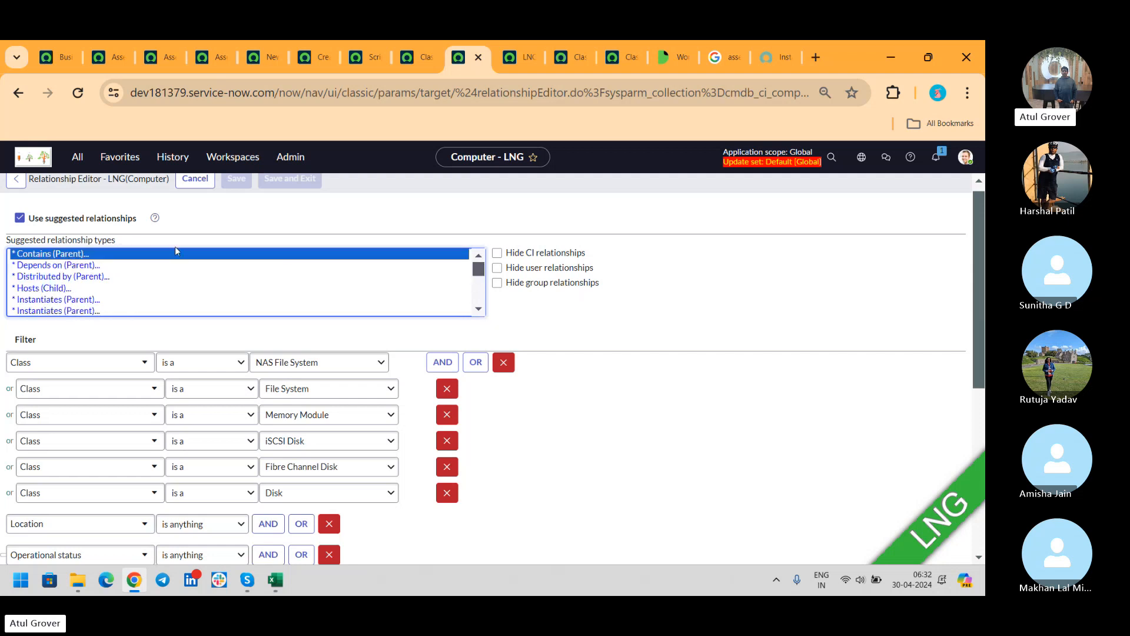
left_click(72, 266)
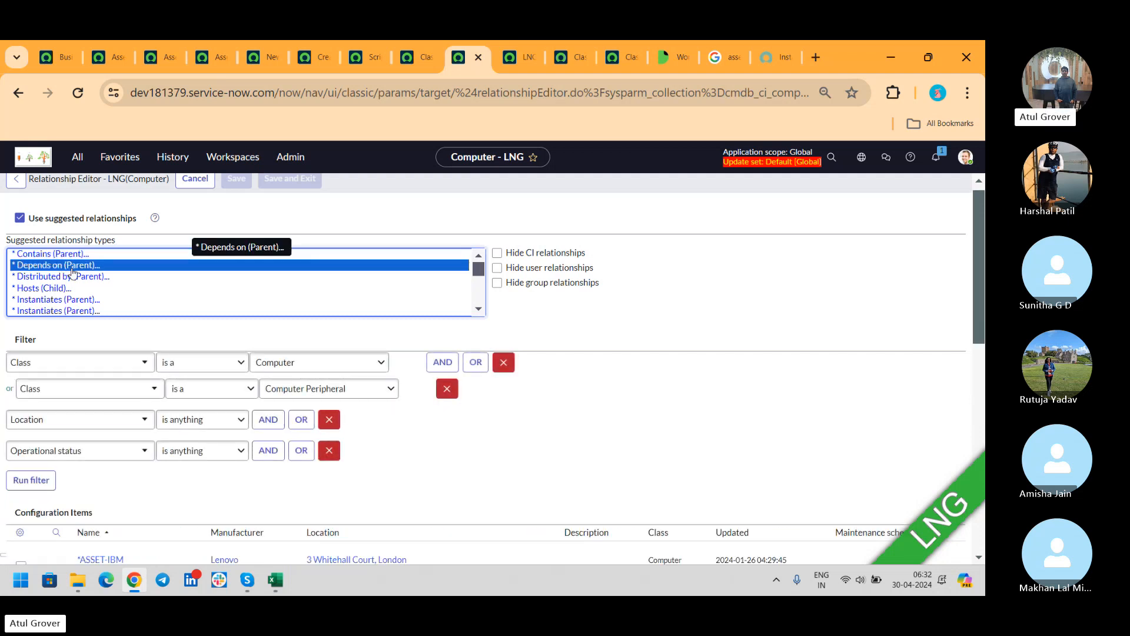
left_click(247, 580)
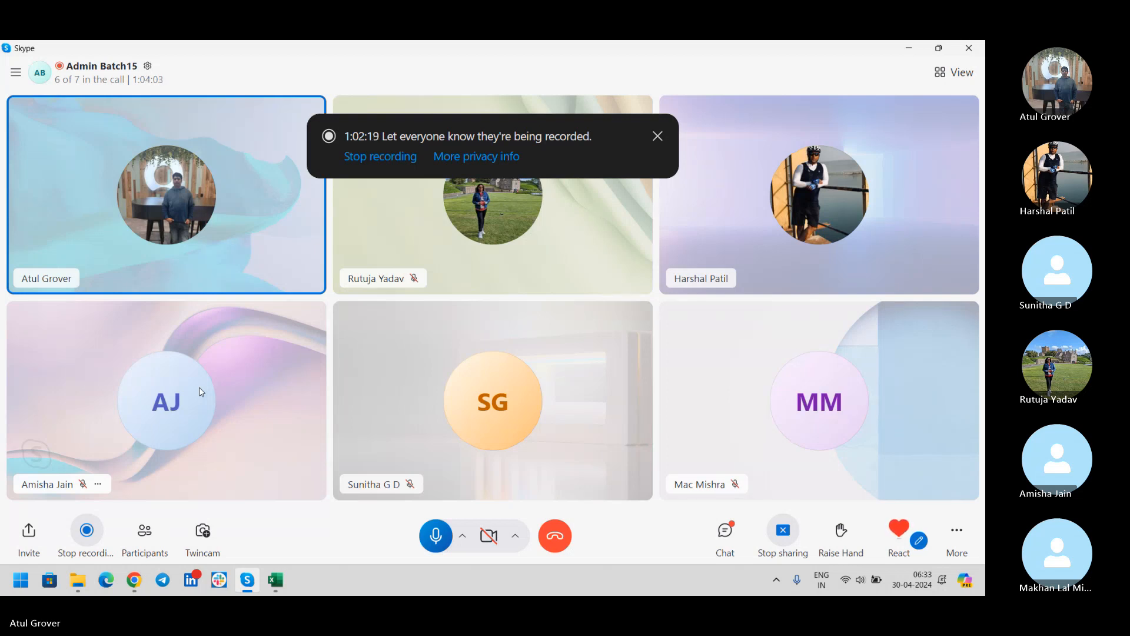
- Switch from the Skype call back to LNG's Relationship Editor in the browser
key("alt+Tab")
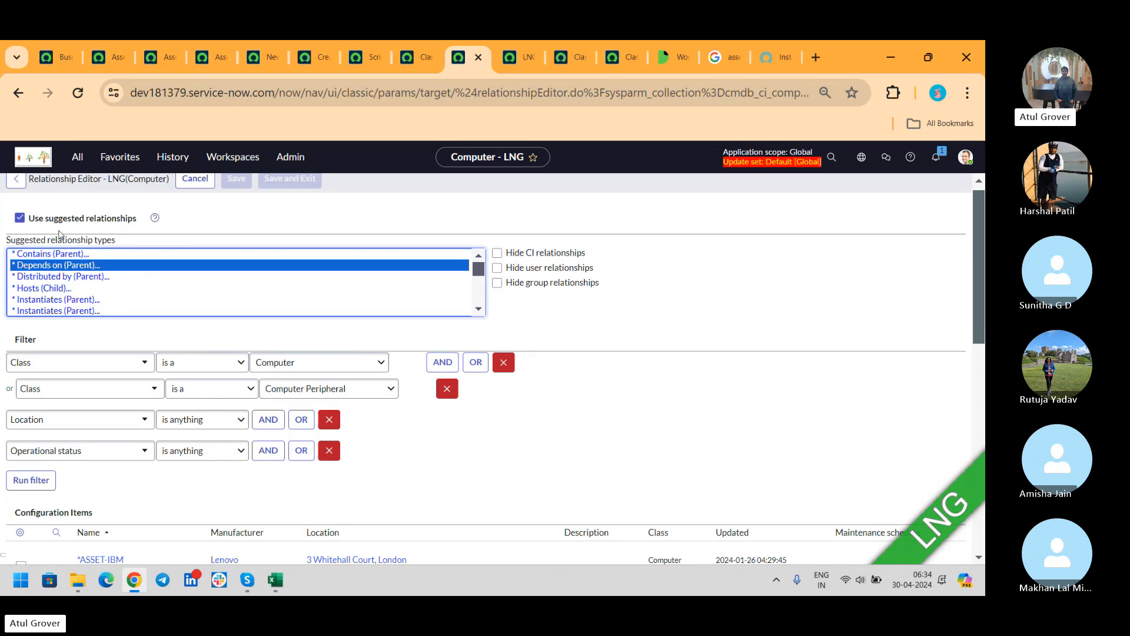
- Add Depends on relationships from LNG to *CAROL-IBM, *BUD-IBM and *BOW-IBM
left_click(163, 288)
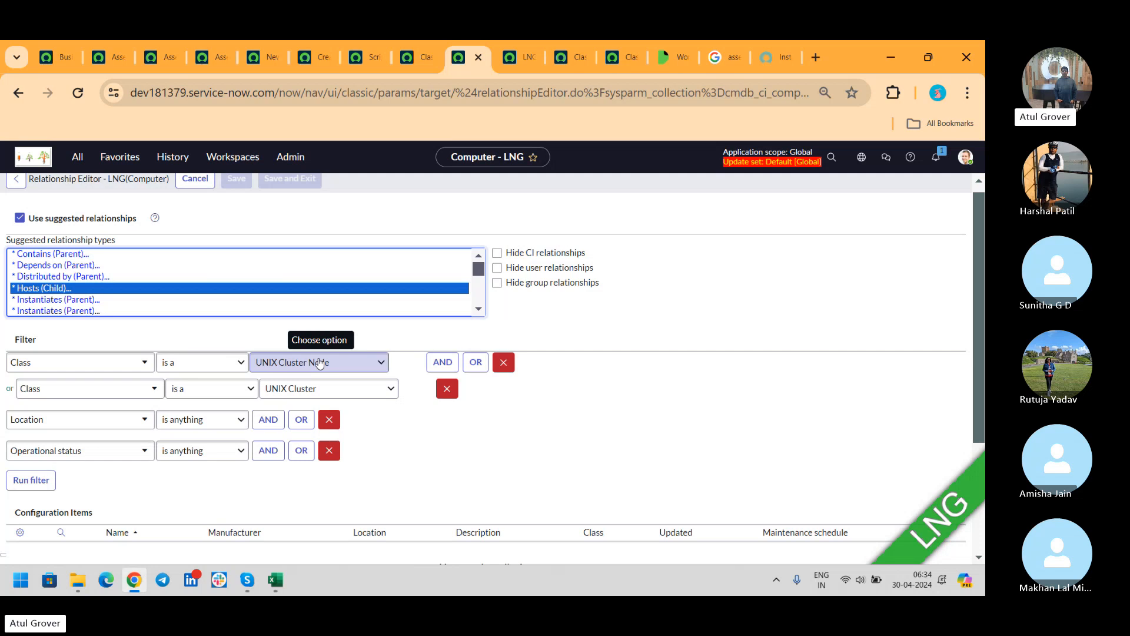
left_click(370, 361)
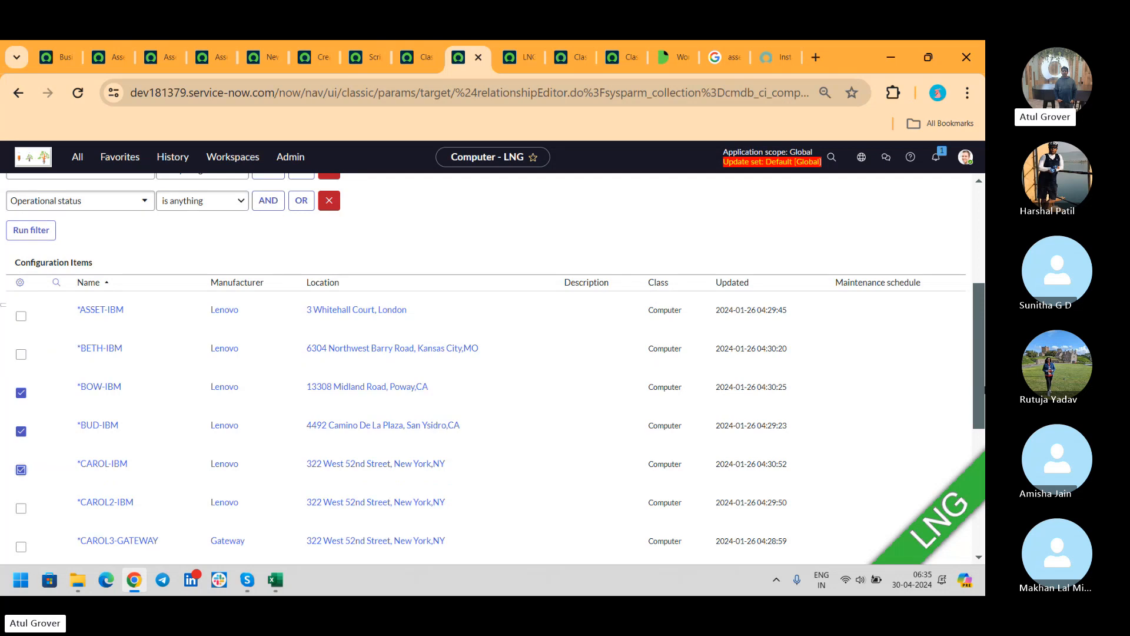
scroll(979, 364, "down", 5)
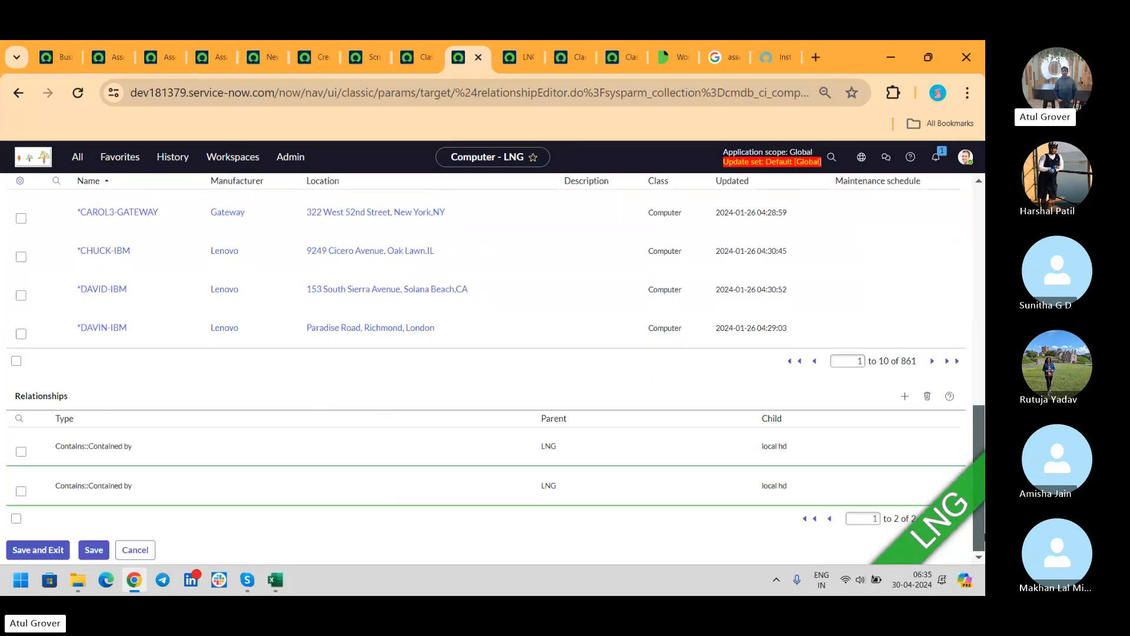
left_click(905, 396)
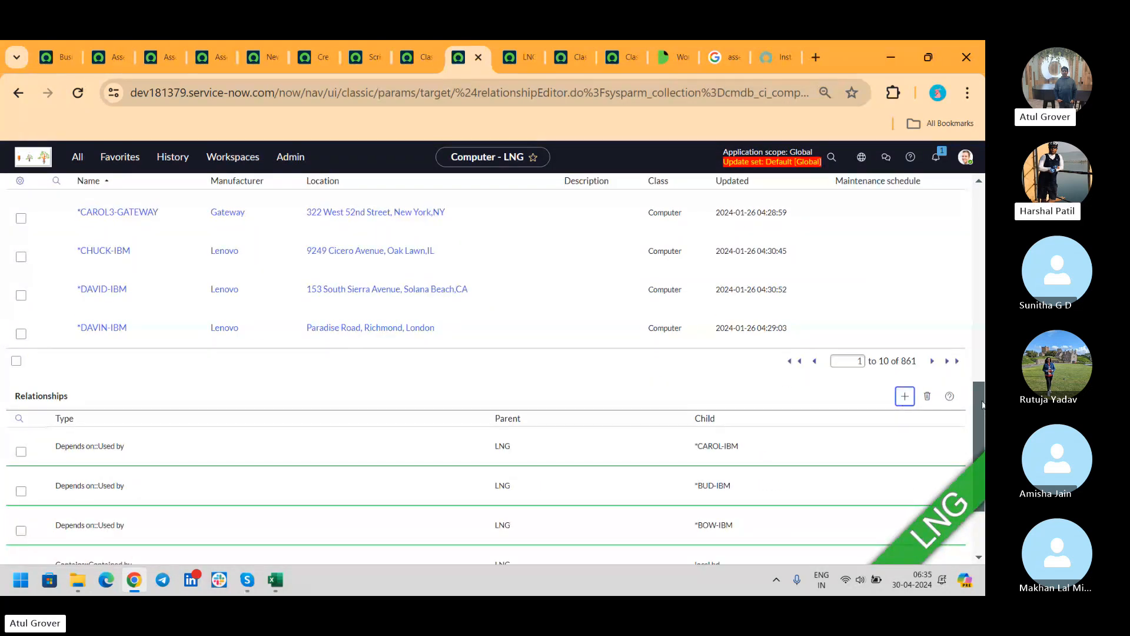
left_click_drag(982, 406, 980, 233)
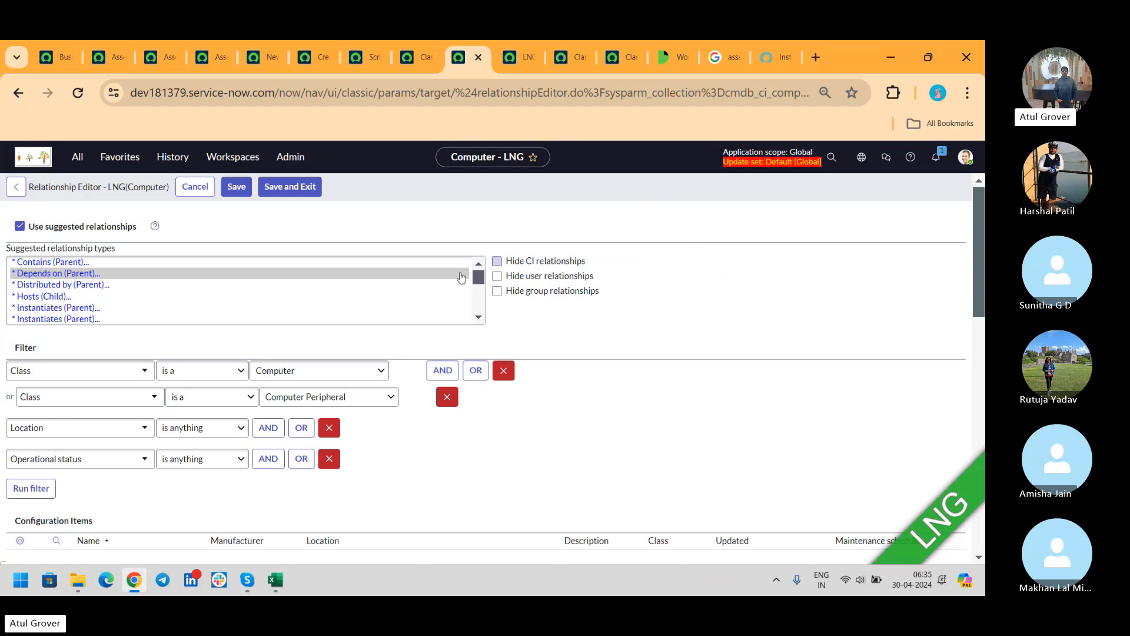
- Pick Hosts (Child), remove both UNIX Cluster class conditions, rerun the filter, and check *BOW-IBM and *BETH-IBM
left_click(53, 297)
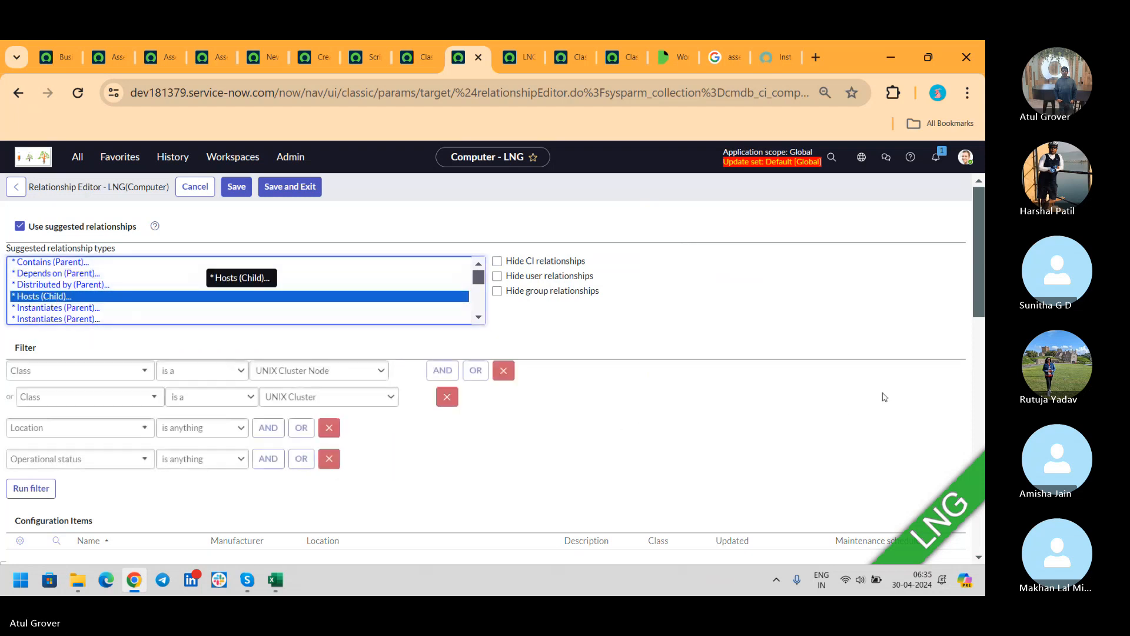
left_click_drag(981, 268, 981, 361)
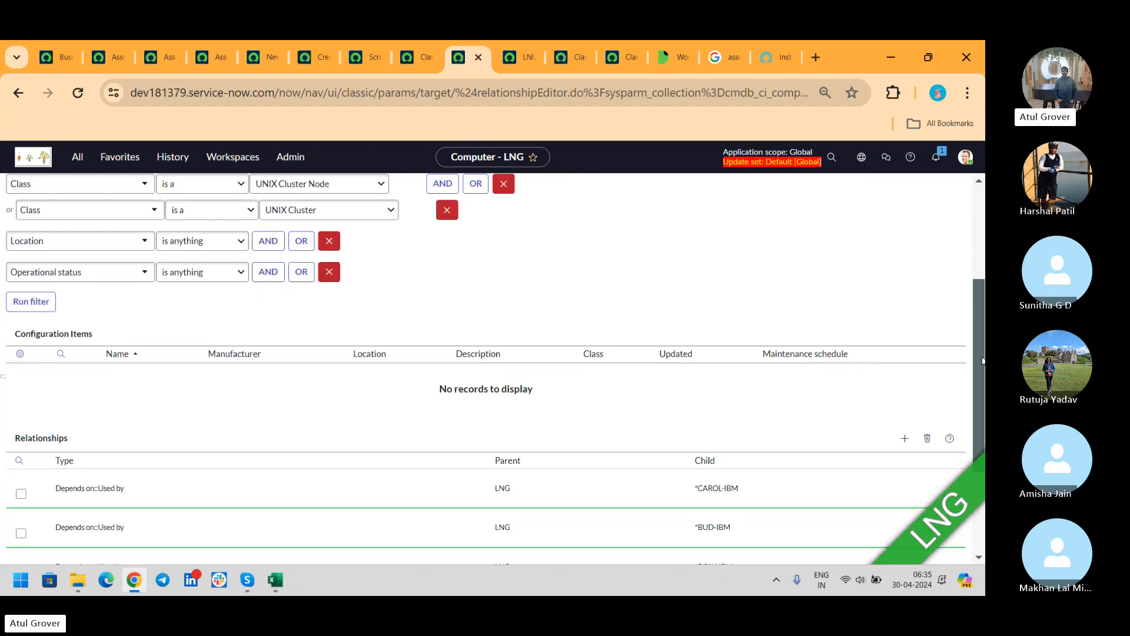
scroll(982, 361, "up", 1)
left_click(390, 273)
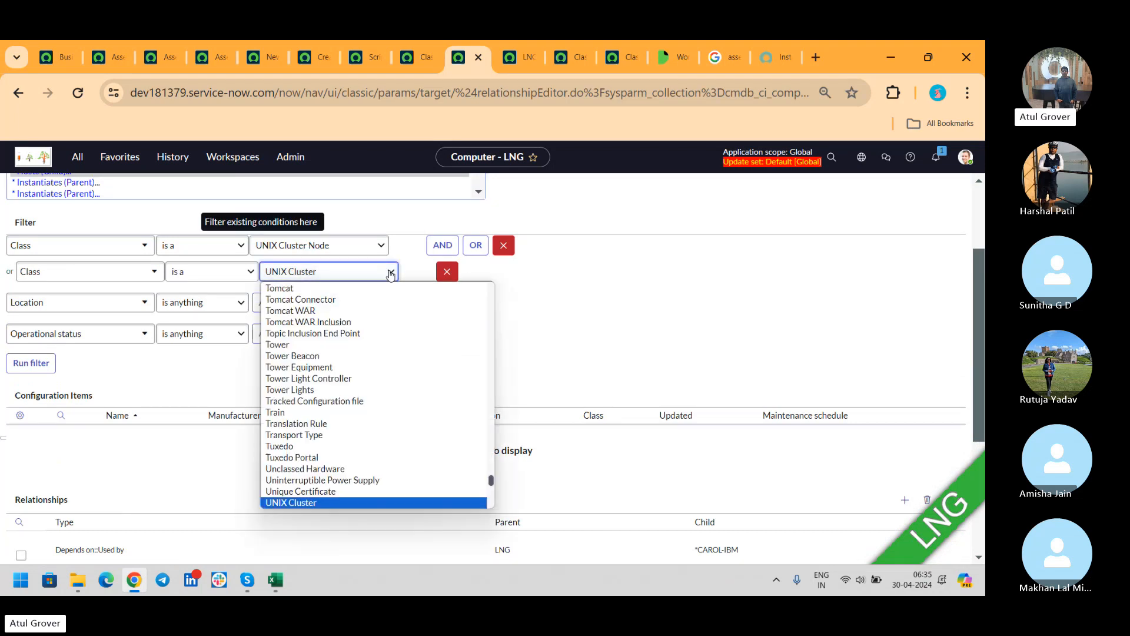
left_click(447, 271)
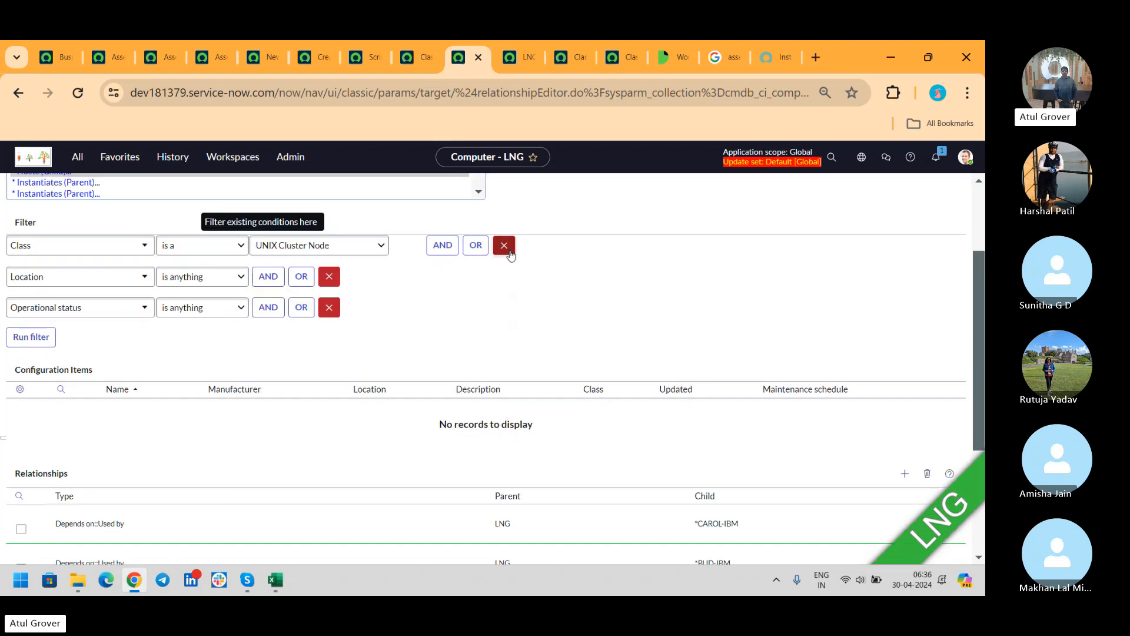
left_click(509, 252)
left_click(39, 306)
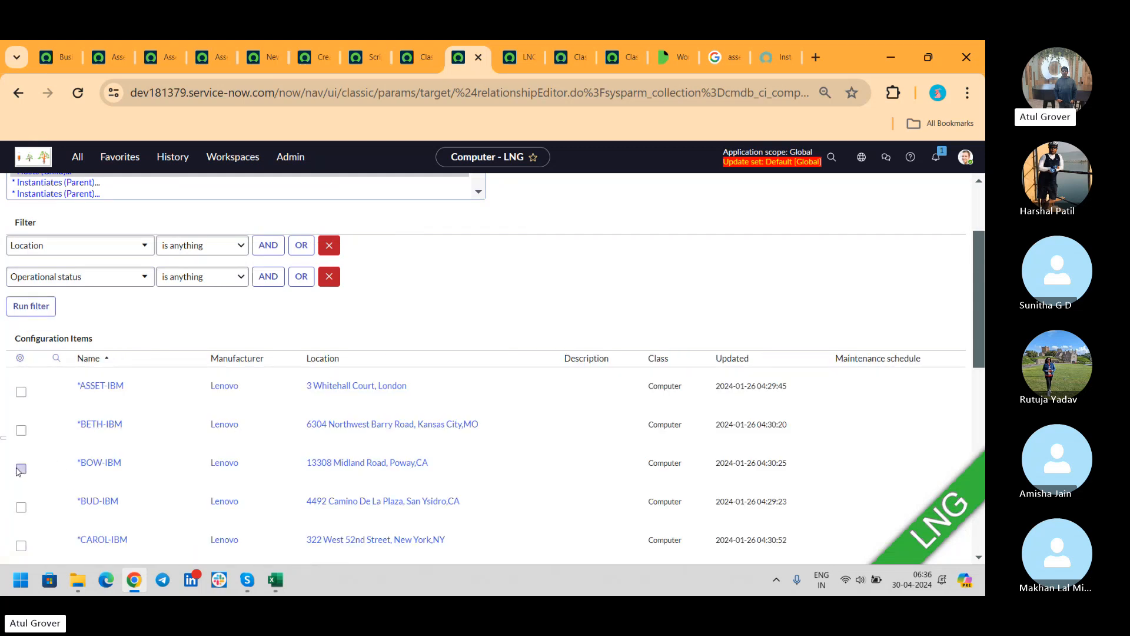
left_click(21, 469)
left_click(21, 430)
scroll(979, 299, "down", 9)
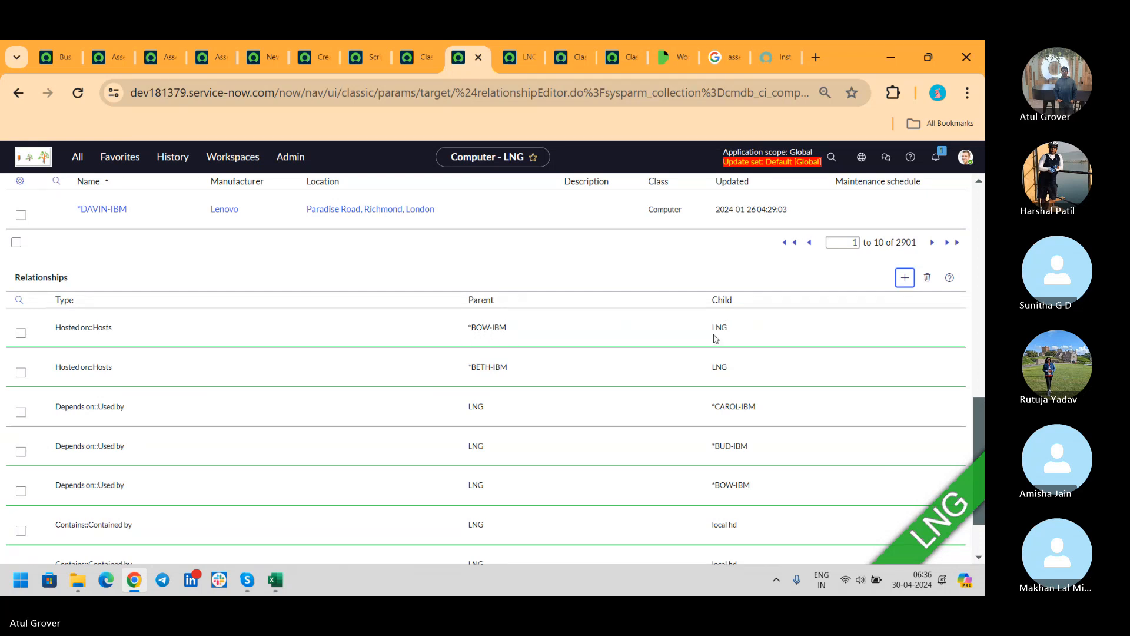
scroll(732, 322, "down", 2)
- Save the new LNG relationships to the CMDB and open LNG's dependency map
left_click(40, 553)
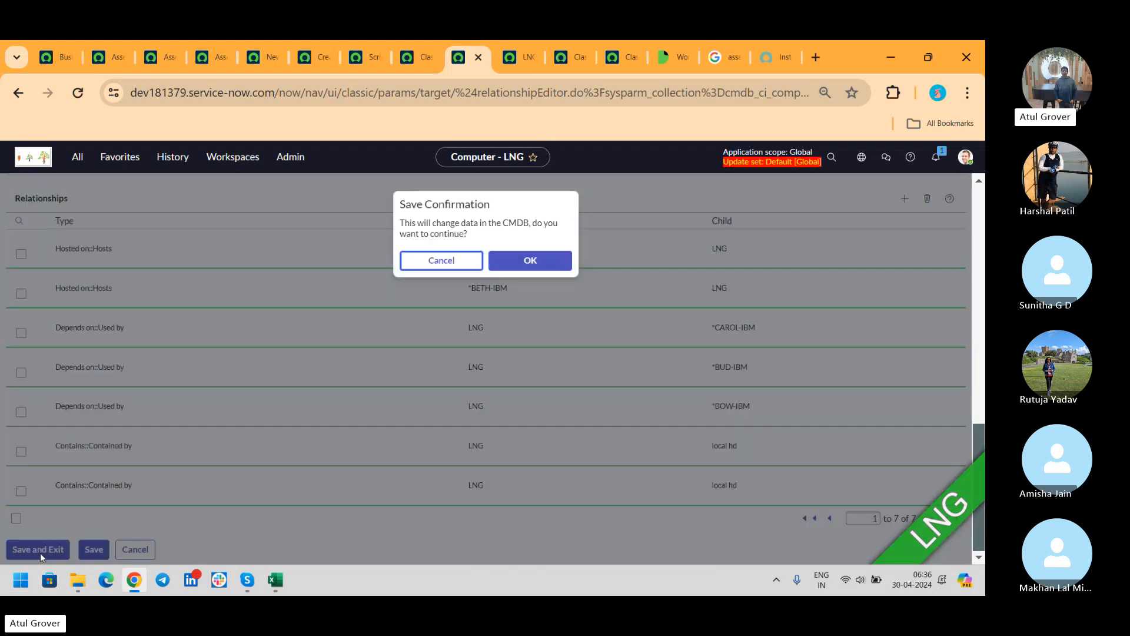
left_click(525, 260)
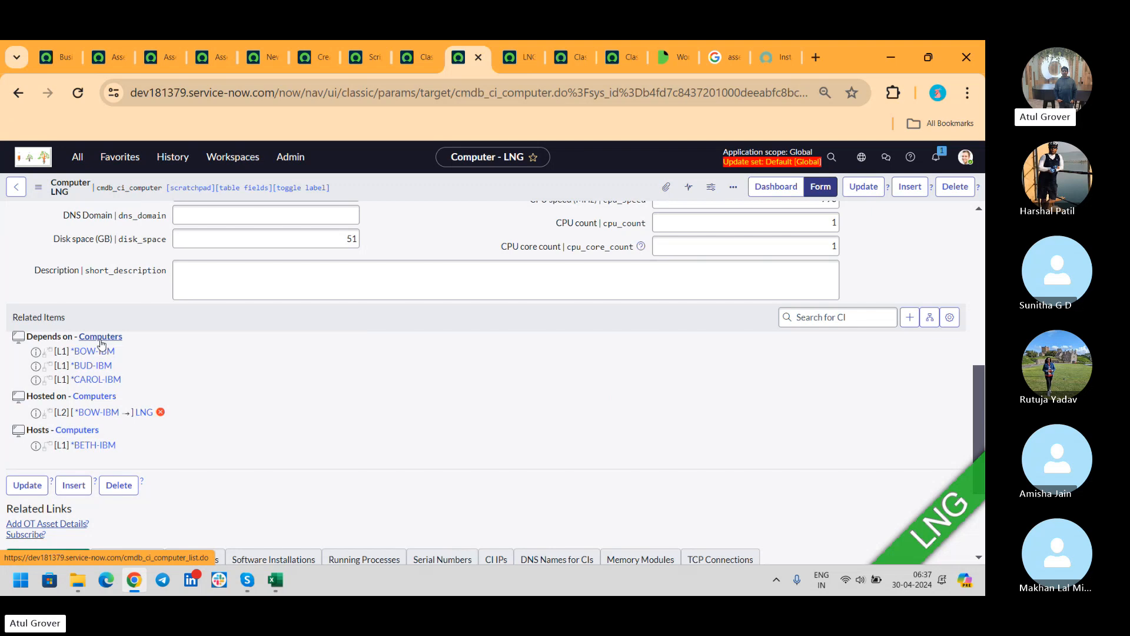
left_click(930, 318)
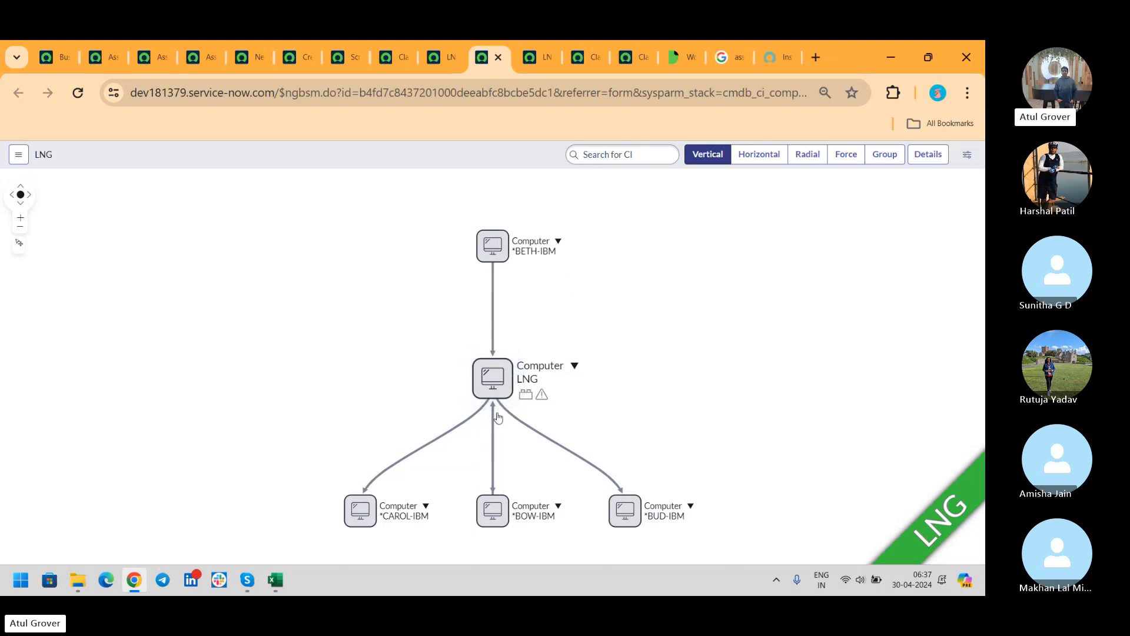
- Check an edge's relationship types in the map, then return to the Computer LNG form
mouse_move(493, 418)
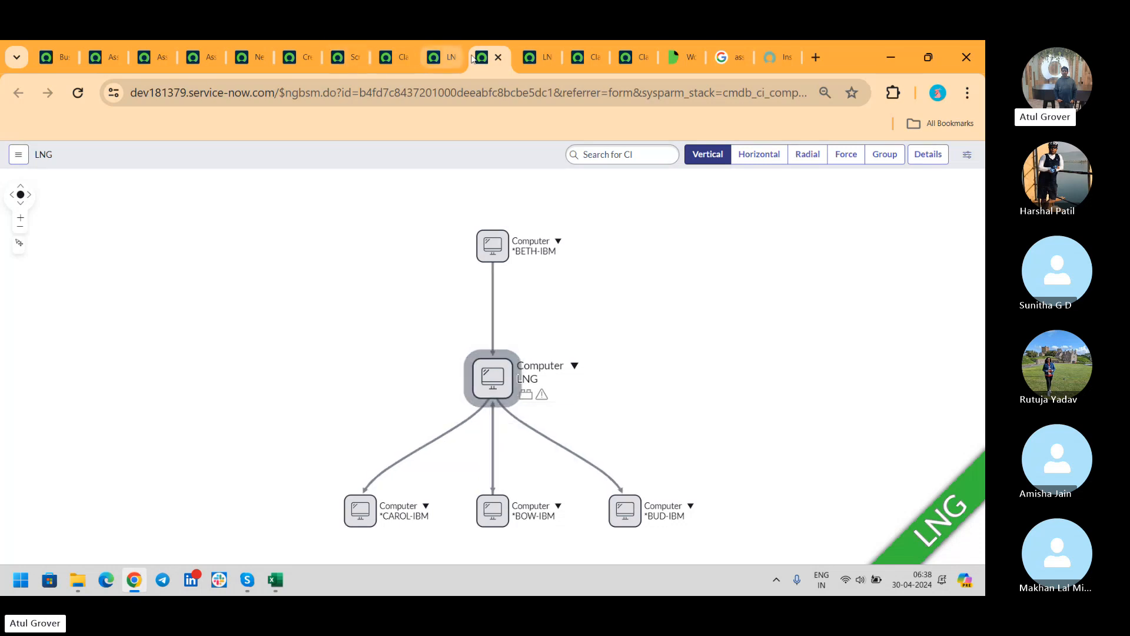
left_click(444, 62)
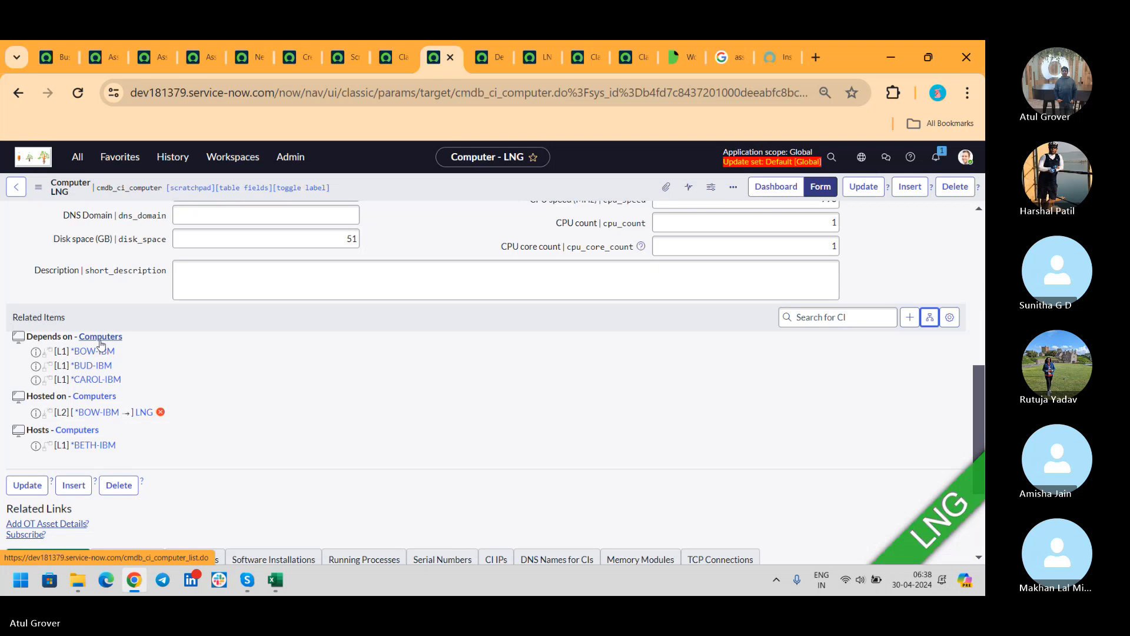
left_click(488, 59)
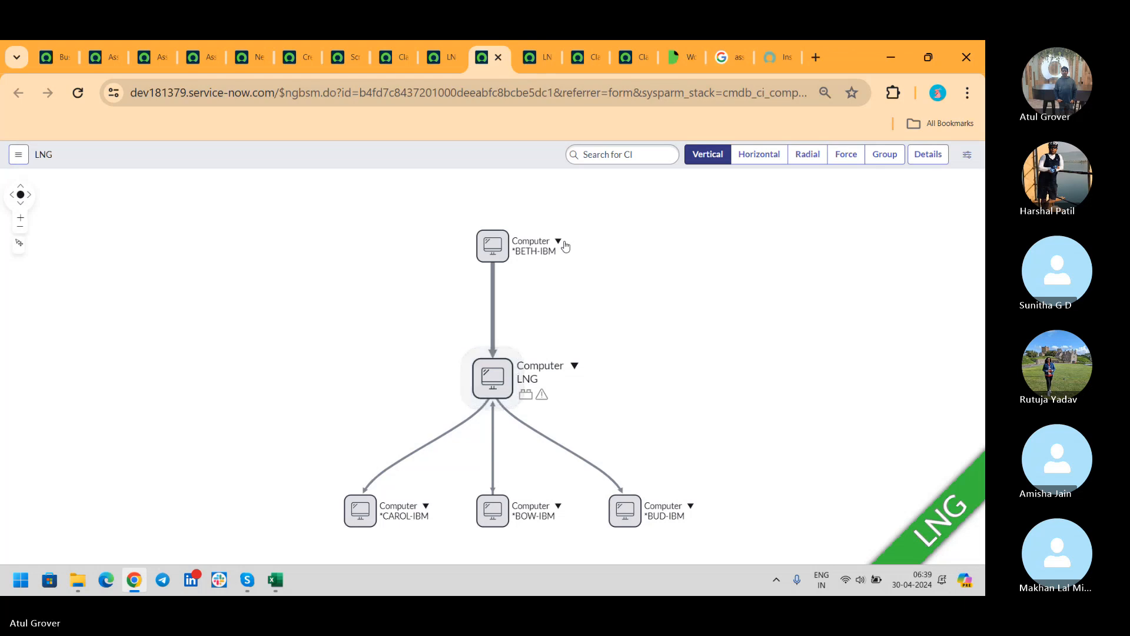
left_click(431, 59)
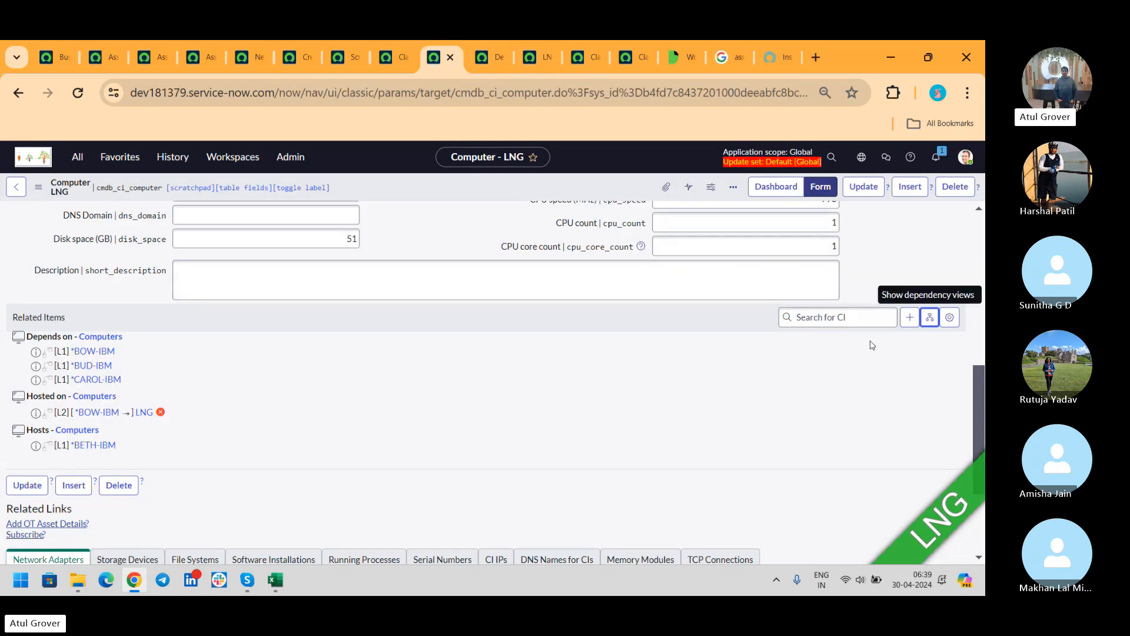
- Try Tree and Flat layouts for LNG's Related Items, then choose the Split layout
left_click(949, 319)
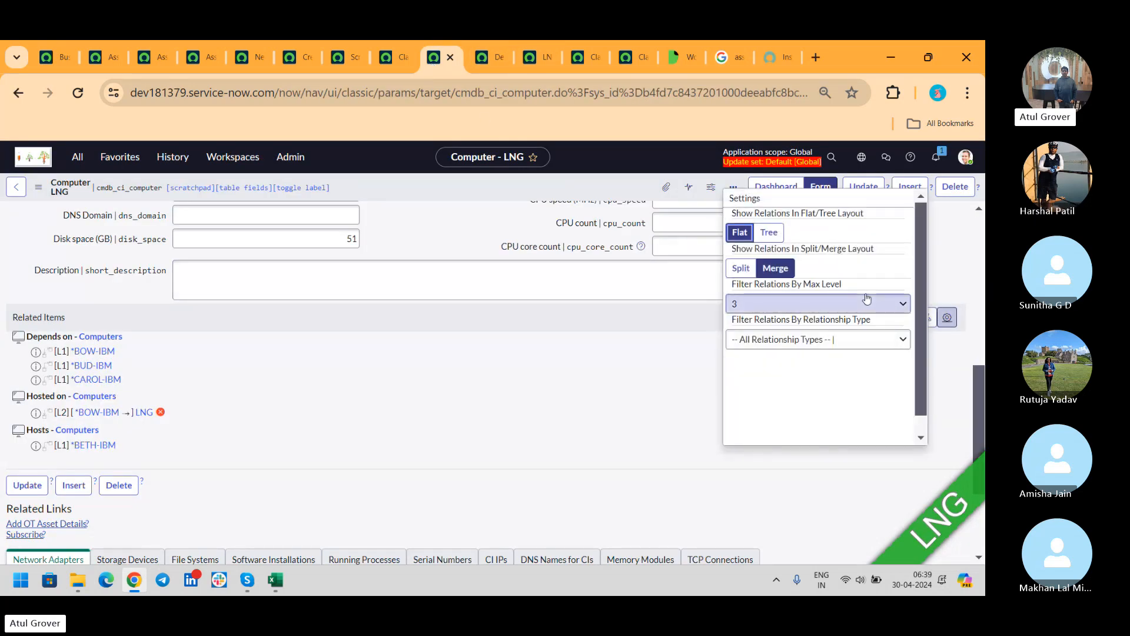
left_click(772, 236)
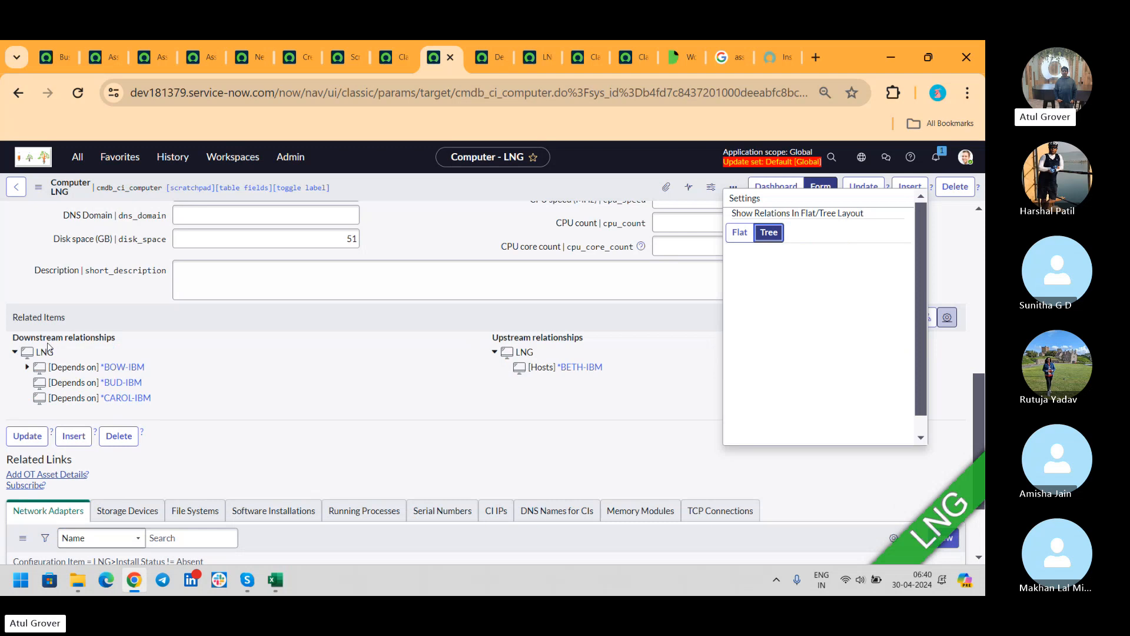
left_click(738, 234)
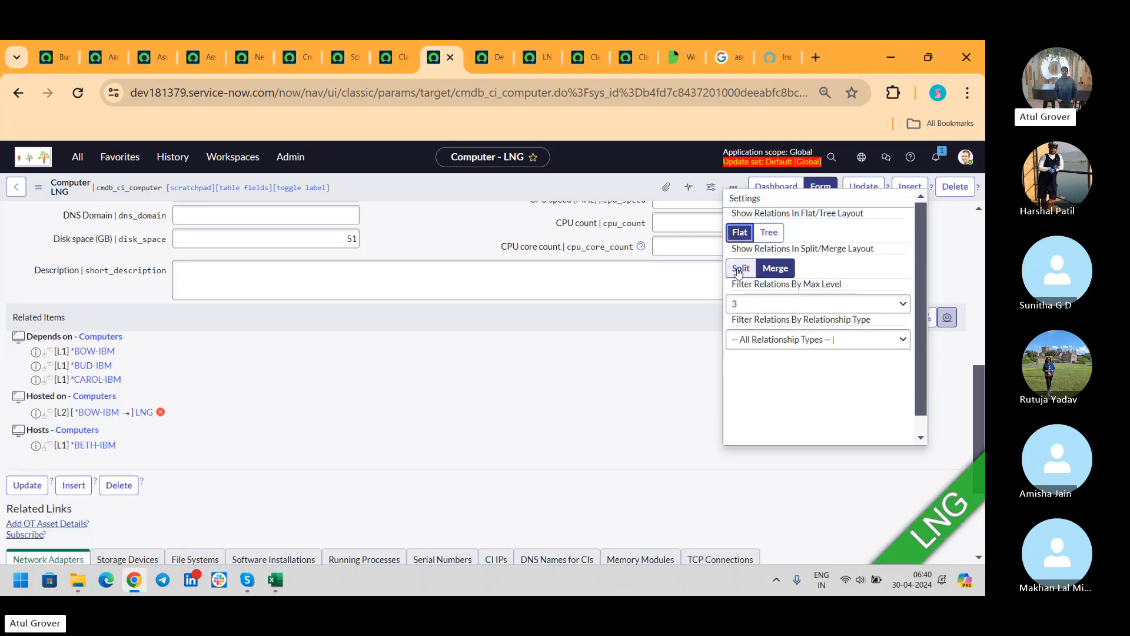
left_click(739, 269)
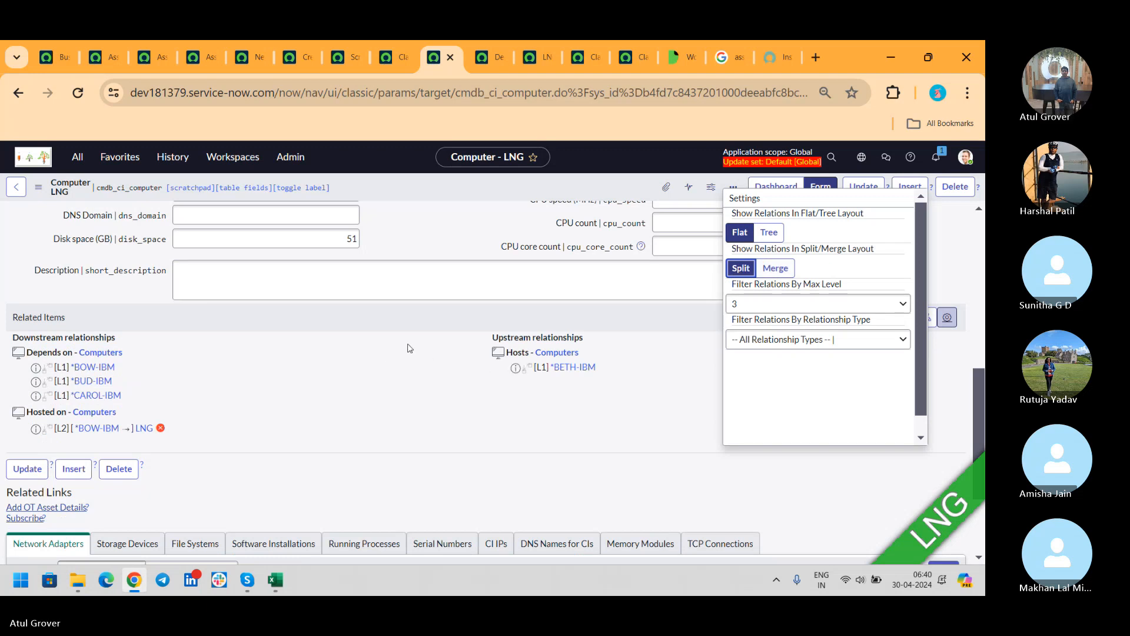
- Try maximum relation levels 5 and 1 with all relationship types, then set it to 3
left_click(790, 305)
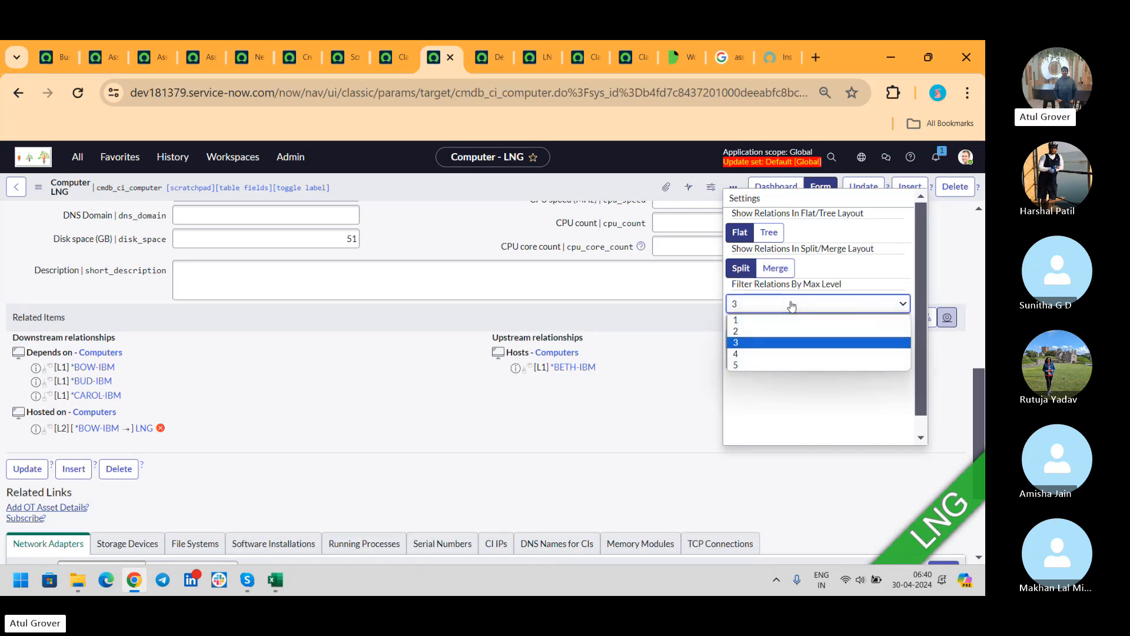
left_click(749, 366)
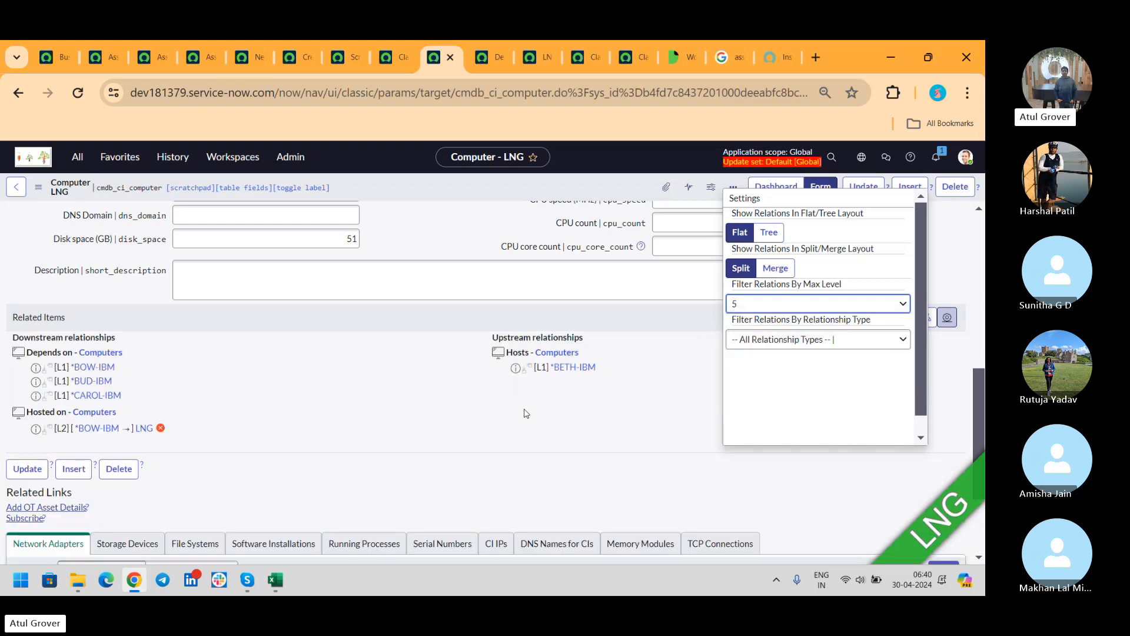
left_click(804, 347)
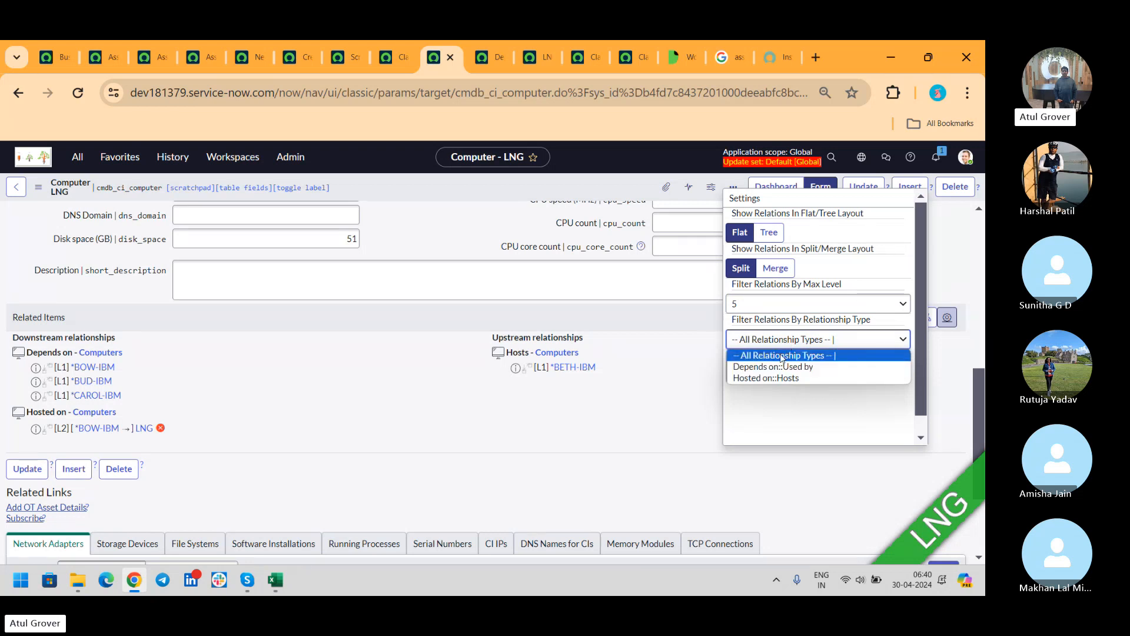
left_click(784, 359)
left_click(760, 304)
left_click(751, 321)
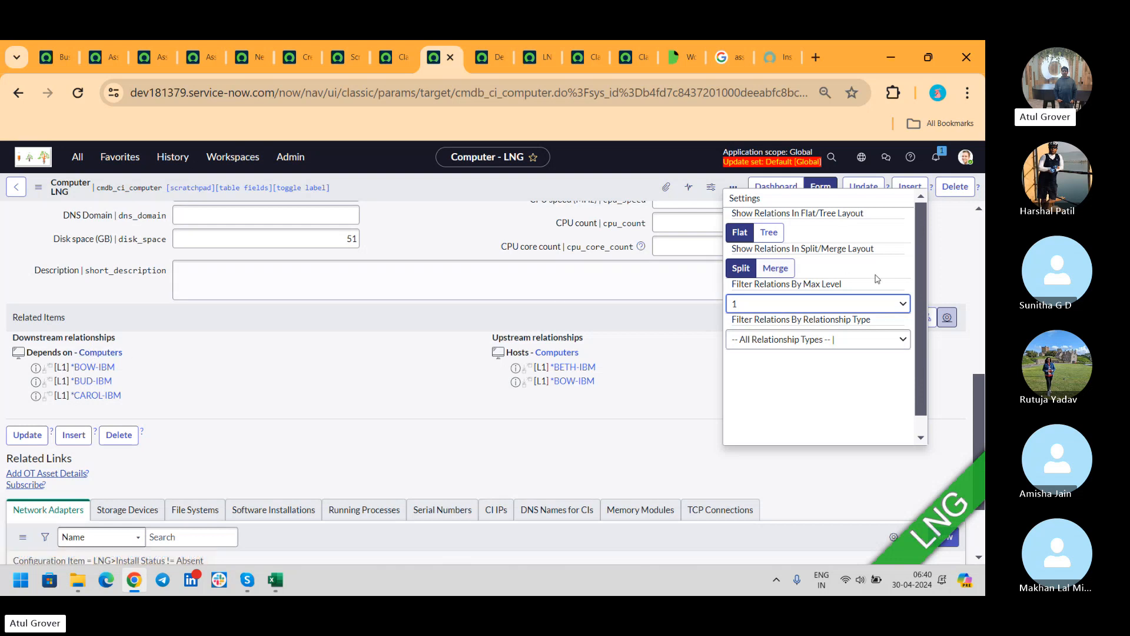
left_click(796, 306)
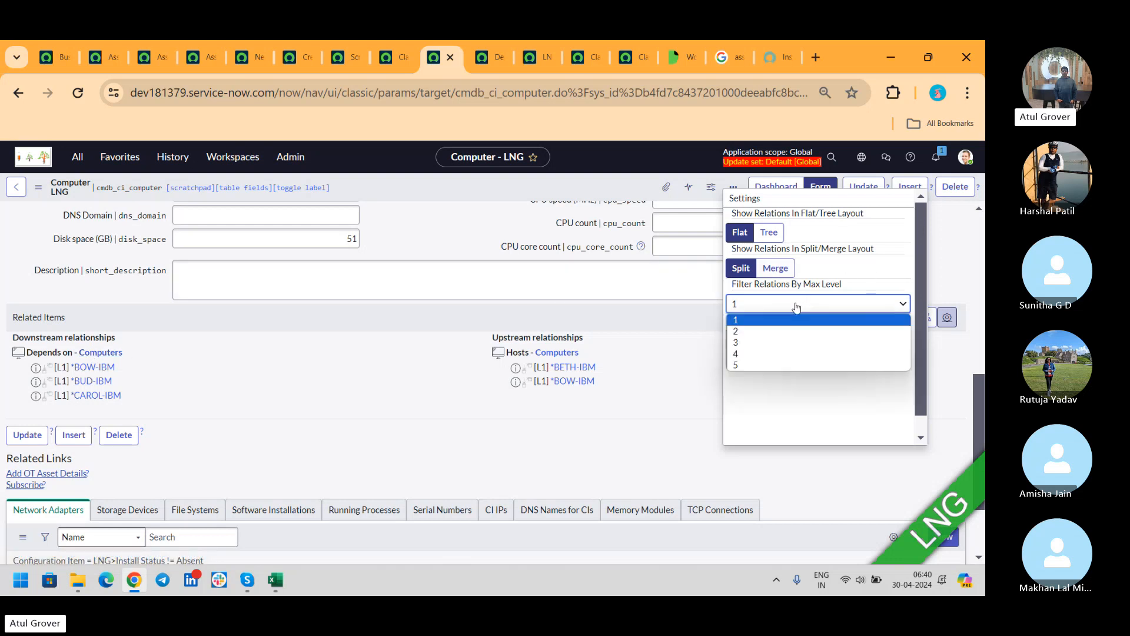
left_click(750, 342)
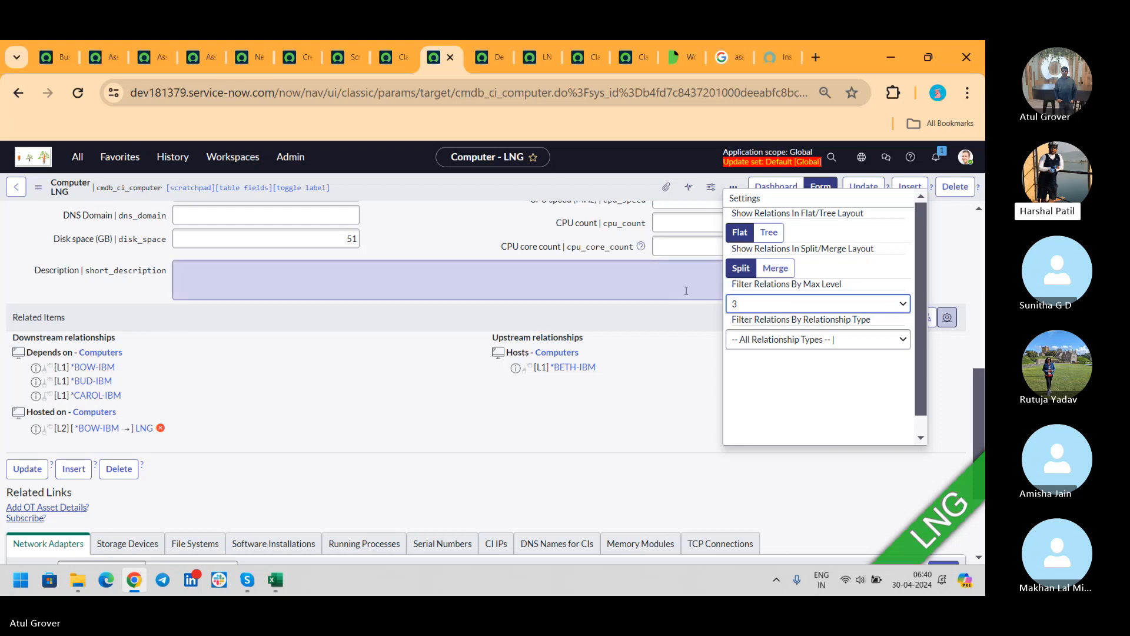
- Switch back to the browser tab showing LNG's dependency map
left_click(481, 65)
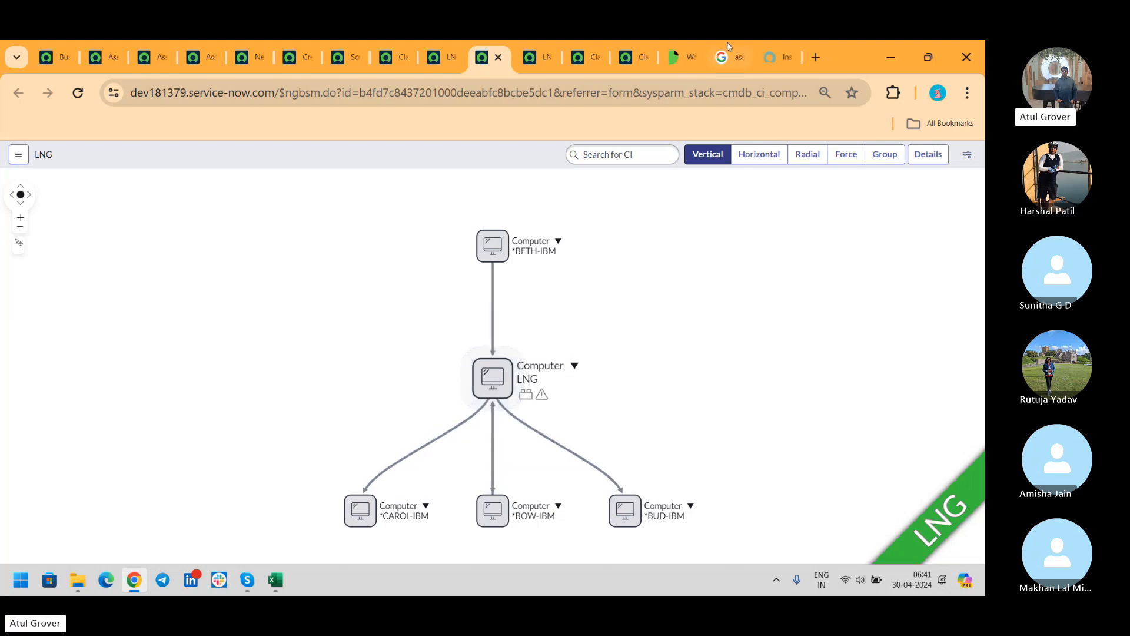
- Search Google in a new tab for 'dependency view servicenow example'
left_click(818, 59)
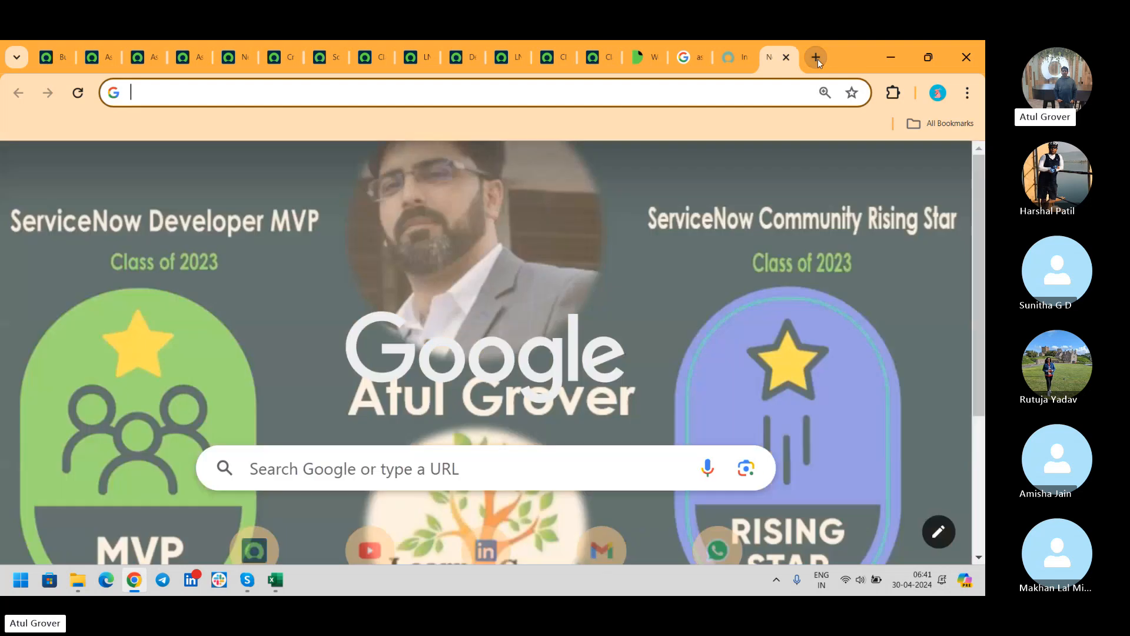
type("Depen")
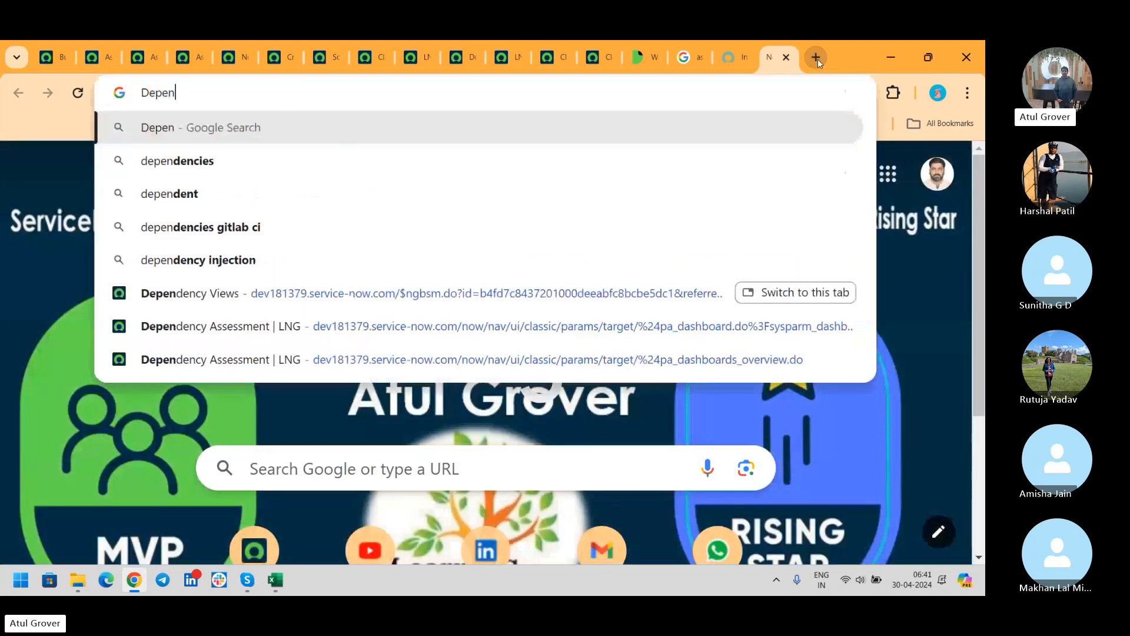
type("dcyview")
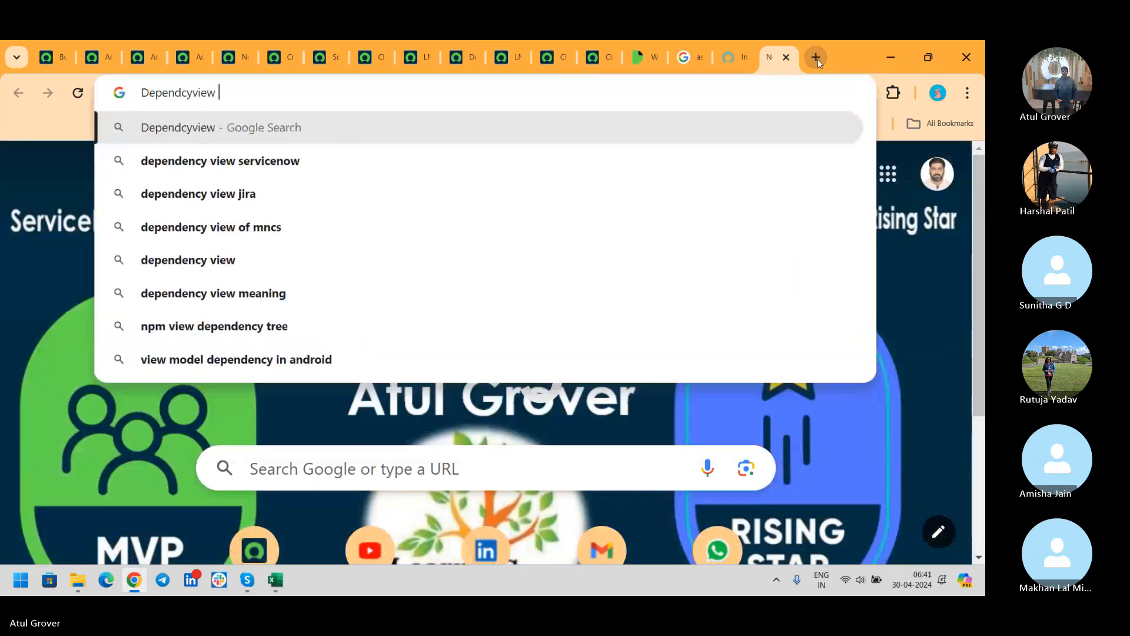
key("Down")
type("example")
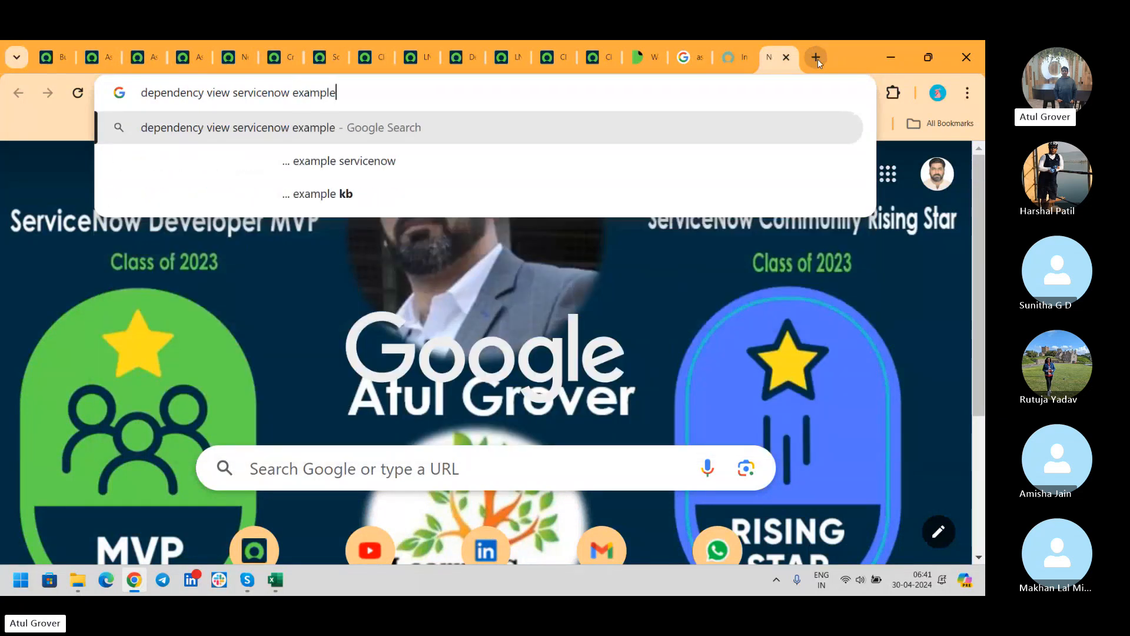
key("Return")
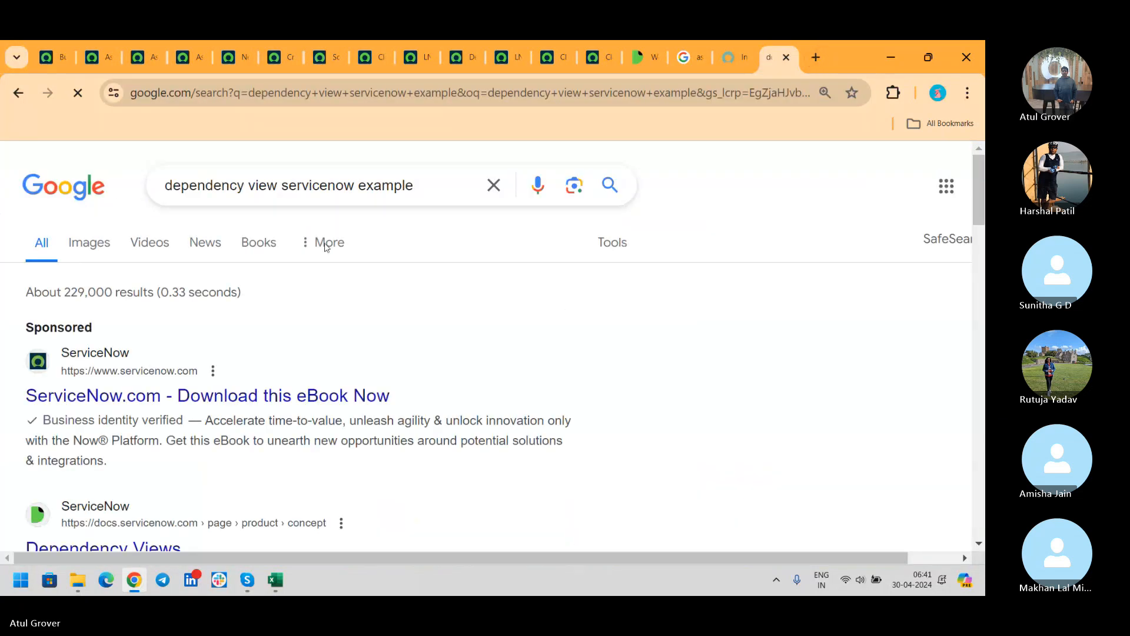
- Browse the image results, previewing the Perficient diagram and then the WWT ServiceNow ITOM diagram
left_click(80, 253)
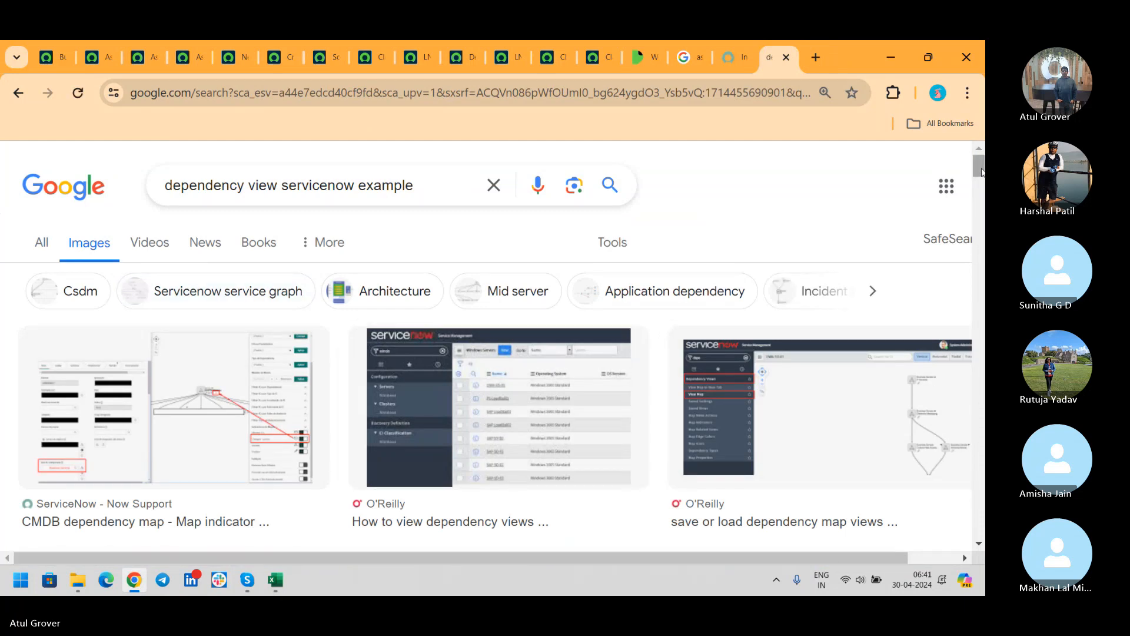
left_click_drag(980, 171, 984, 202)
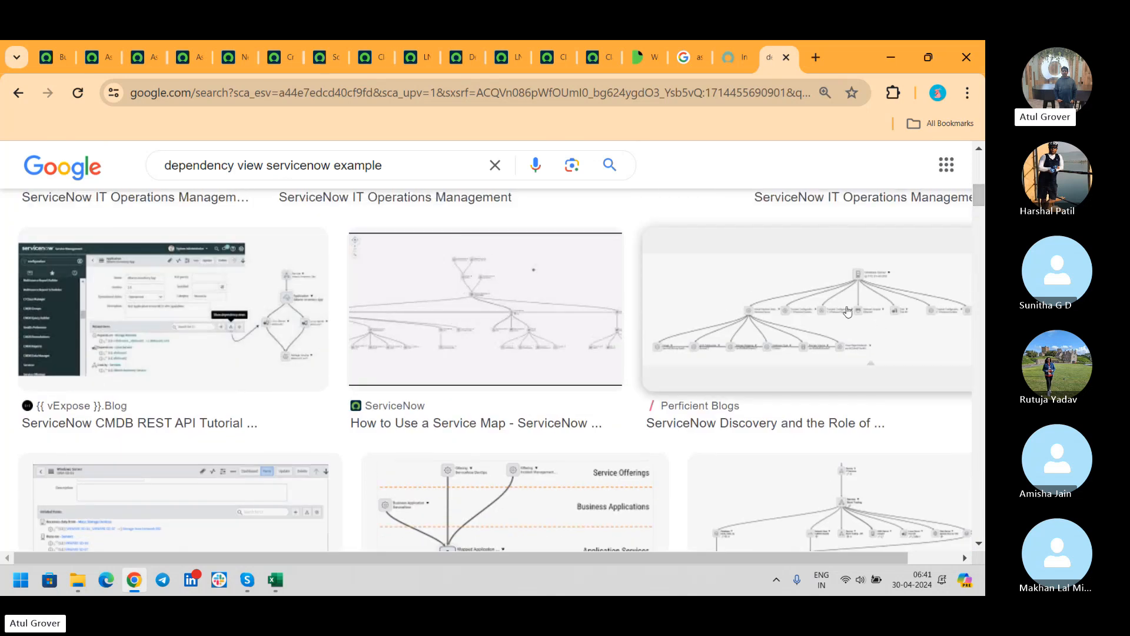
left_click(793, 342)
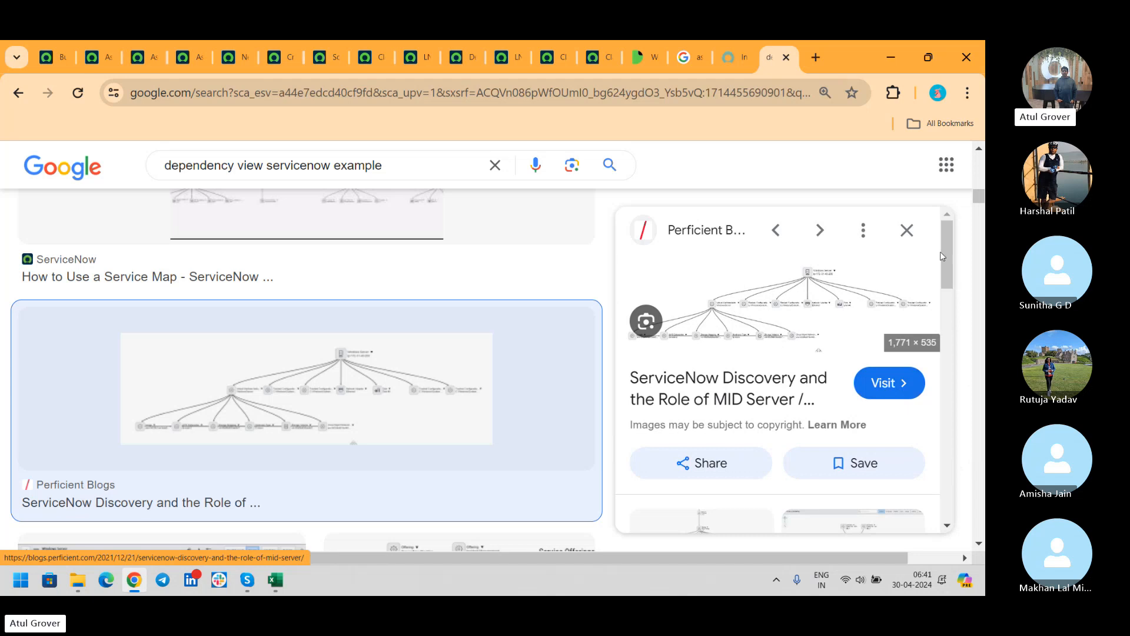
left_click_drag(942, 250, 941, 279)
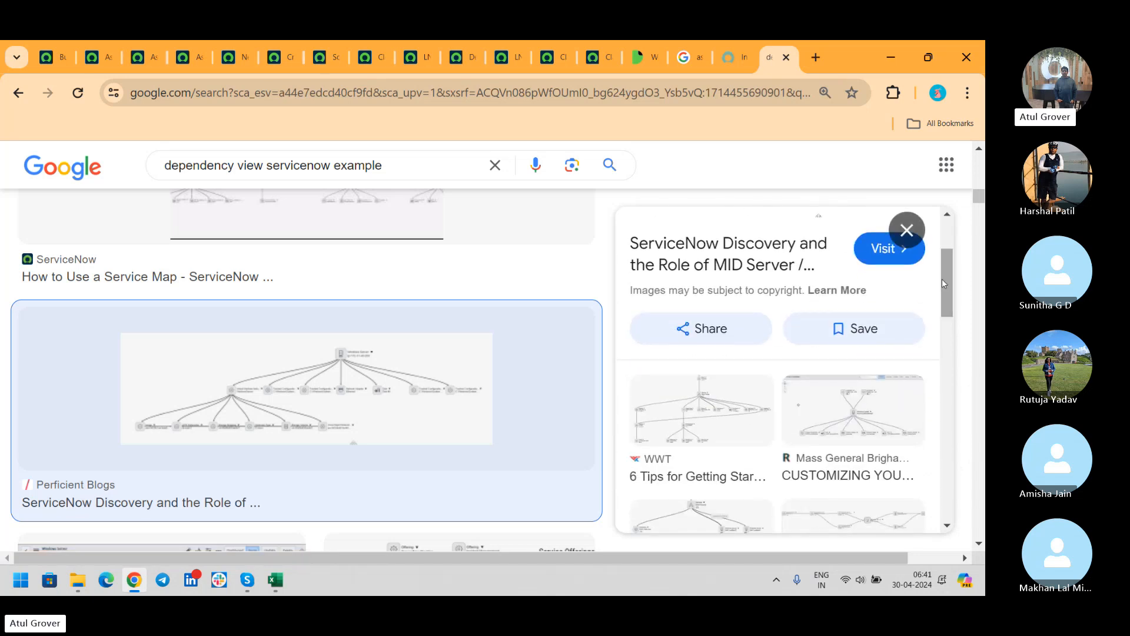
left_click(981, 212)
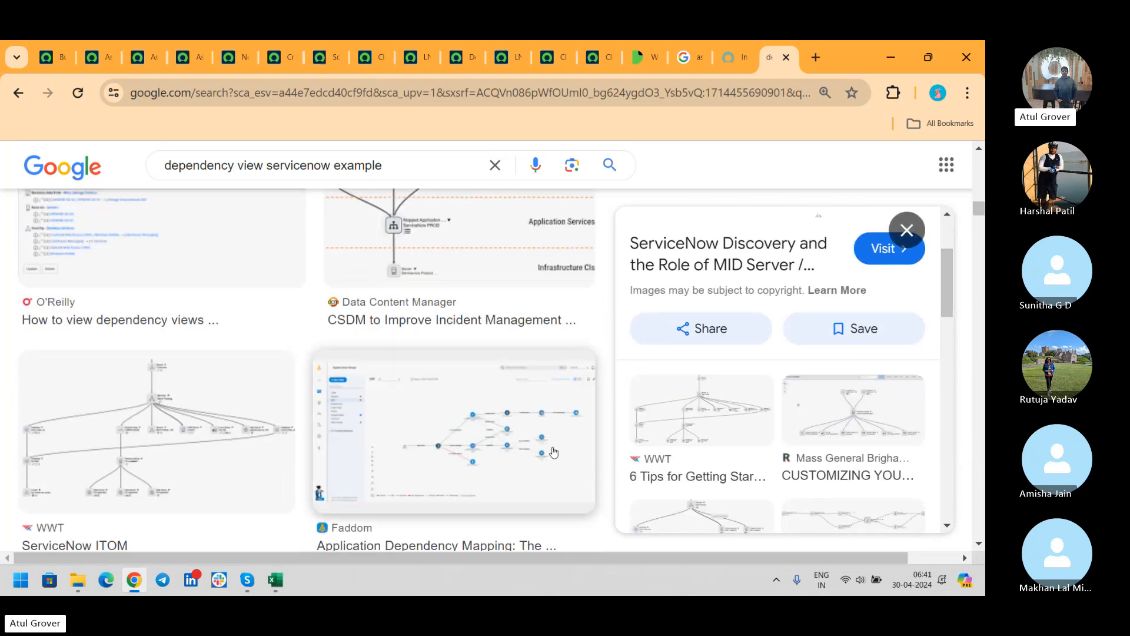
left_click(212, 456)
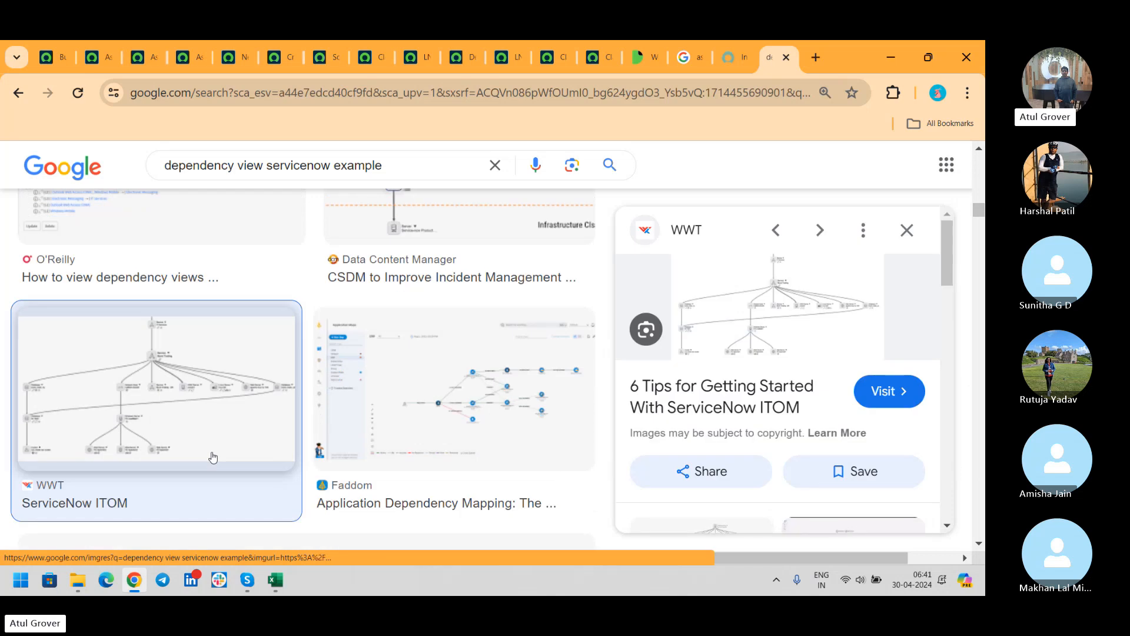
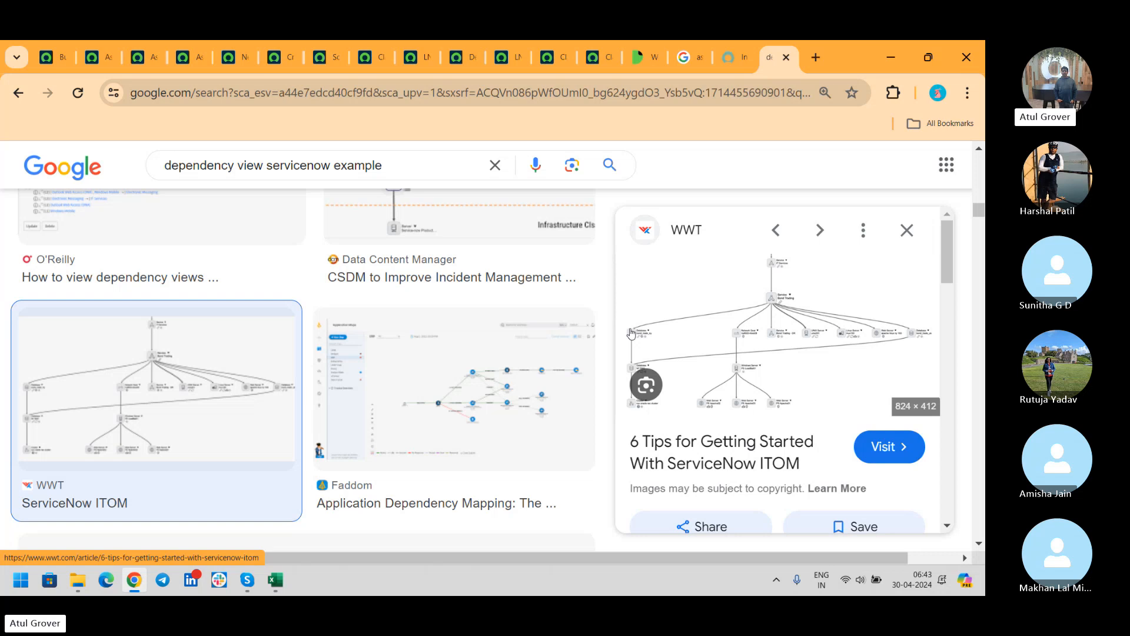
- Return to the Skype group call window showing the participant video grid
left_click(246, 580)
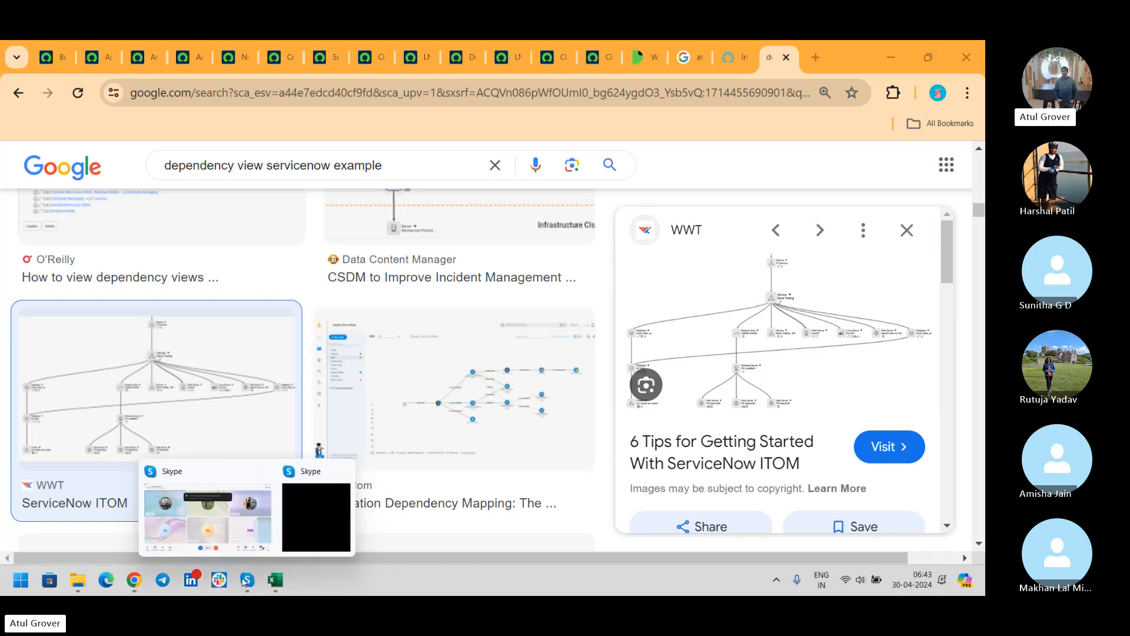
left_click(222, 507)
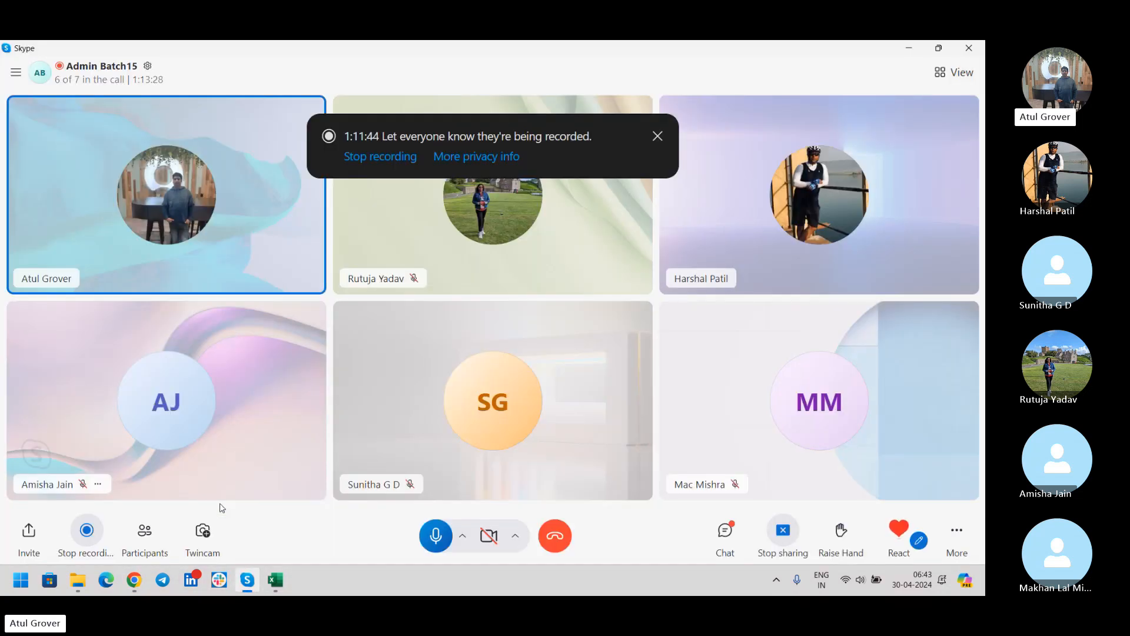